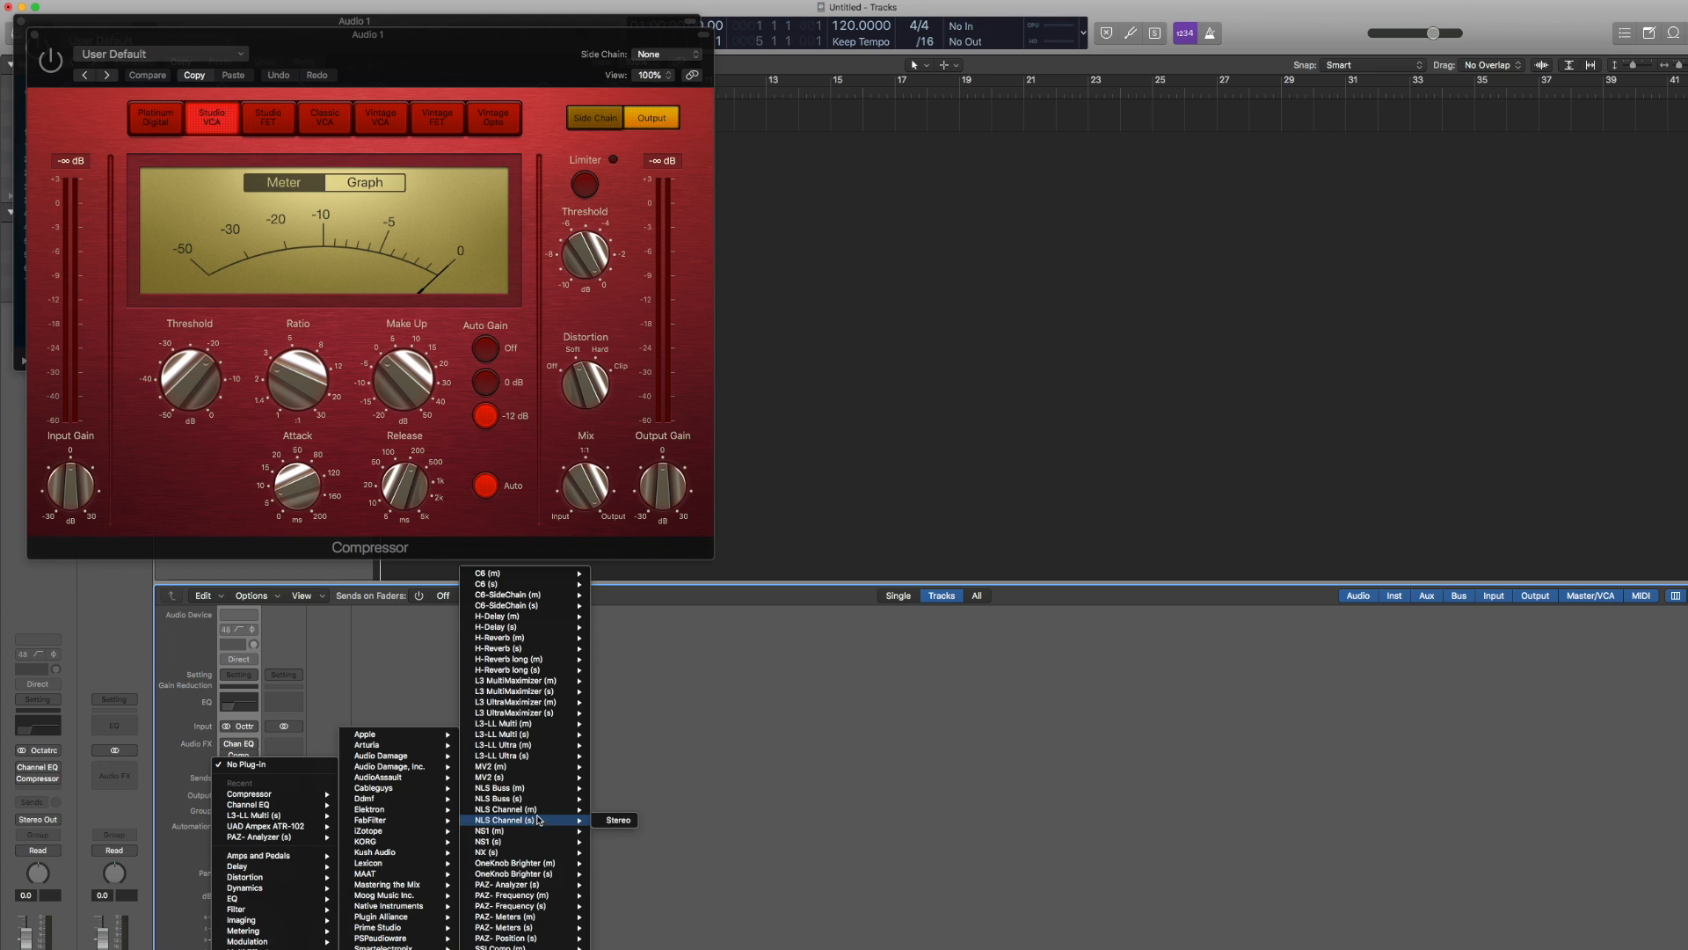
Insert the NLS Channel (s) plug-in in stereo on the Audio 1 channel strip, below the Compressor
{"action": "mouse_move", "coordinate": [552, 828]}
{"action": "left_click", "coordinate": [618, 820]}
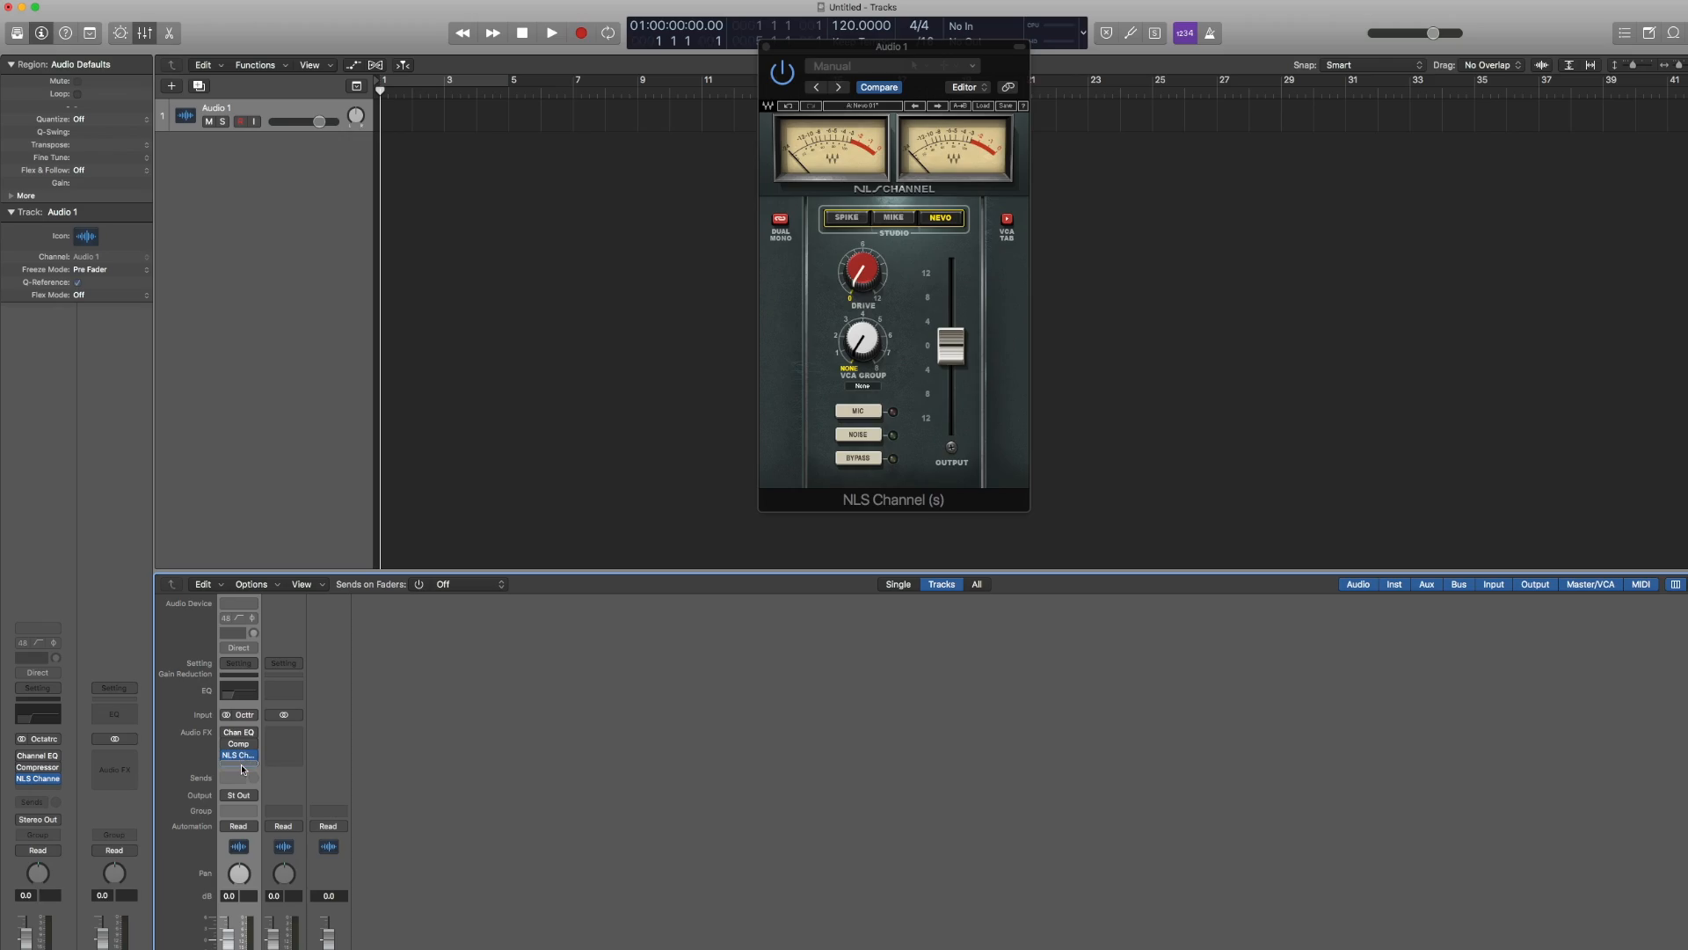
{"action": "left_click_drag", "start_coordinate": [242, 765], "coordinate": [242, 766]}
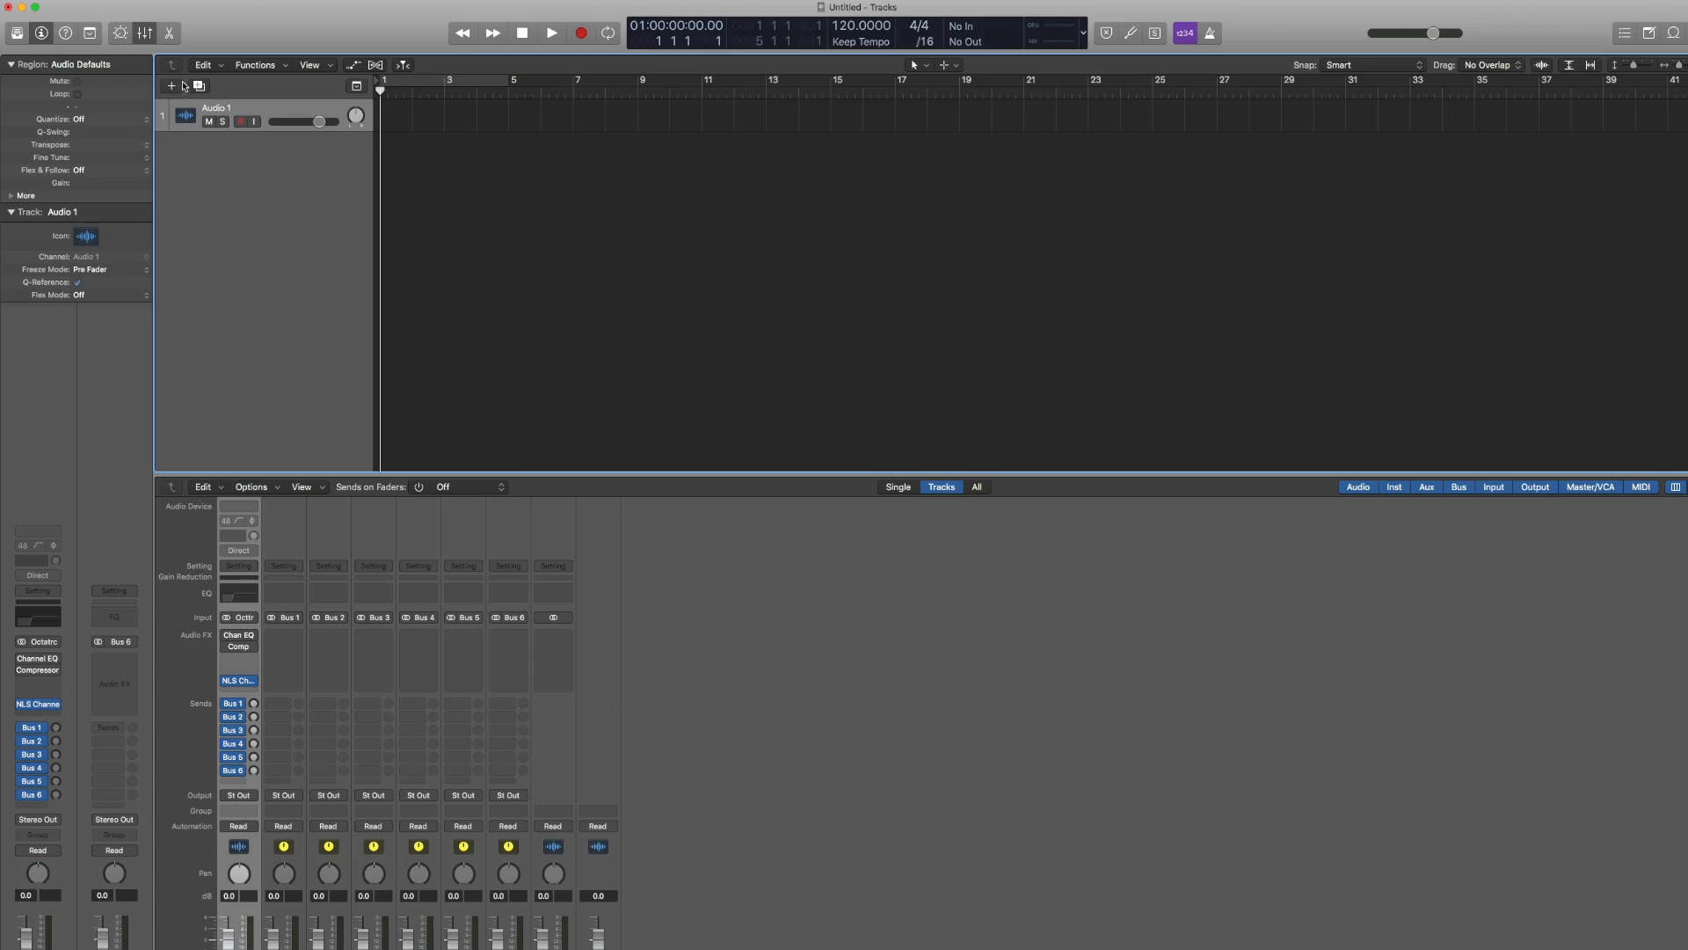
Create a software instrument track and copy the Channel EQ, Compressor and NLS Channel plug-ins from Audio 1 onto it
{"action": "left_click", "coordinate": [172, 85]}
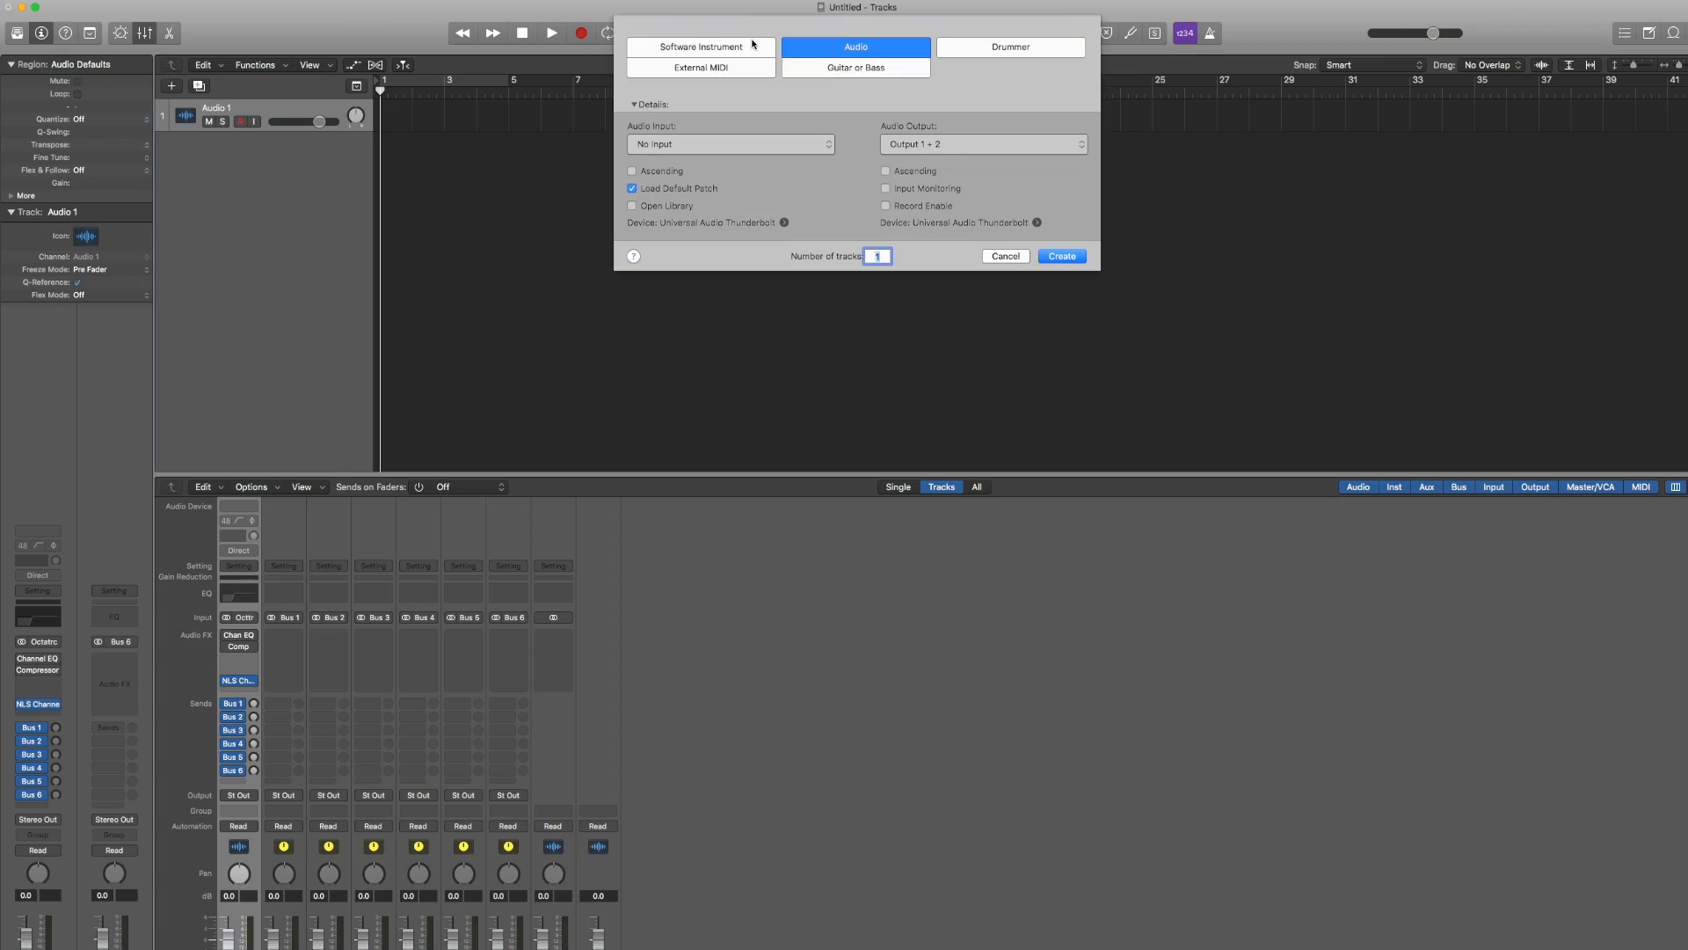
{"action": "left_click", "coordinate": [746, 55]}
{"action": "key", "text": "Return"}
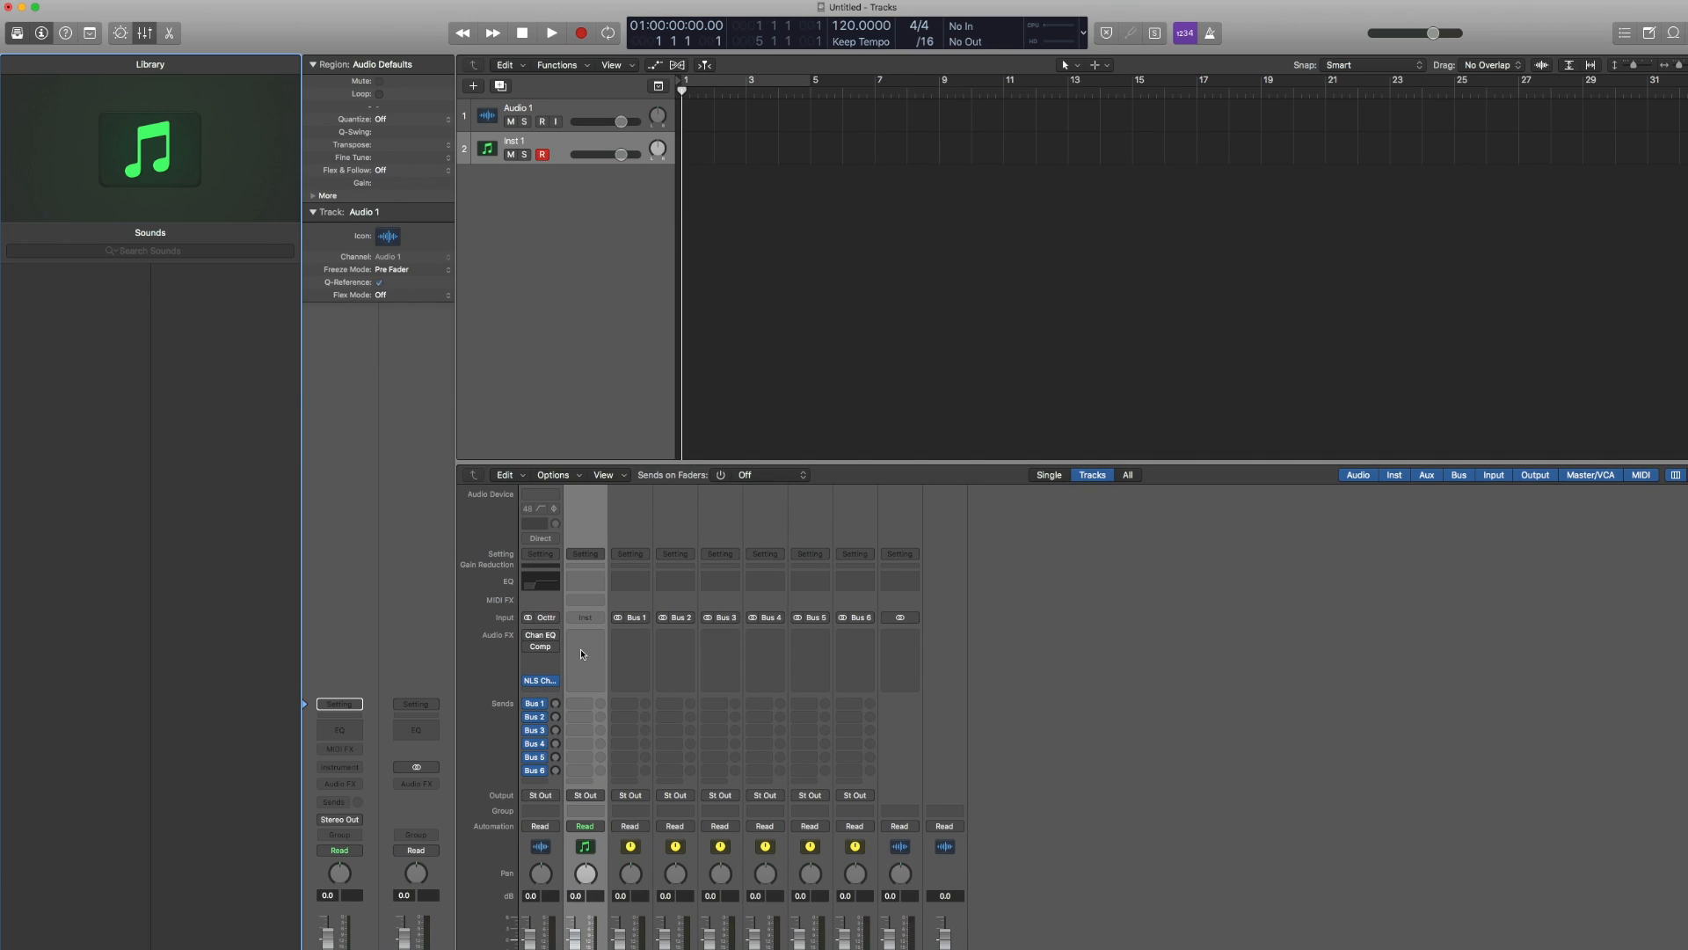
{"action": "left_click_drag", "start_coordinate": [543, 636], "coordinate": [585, 682]}
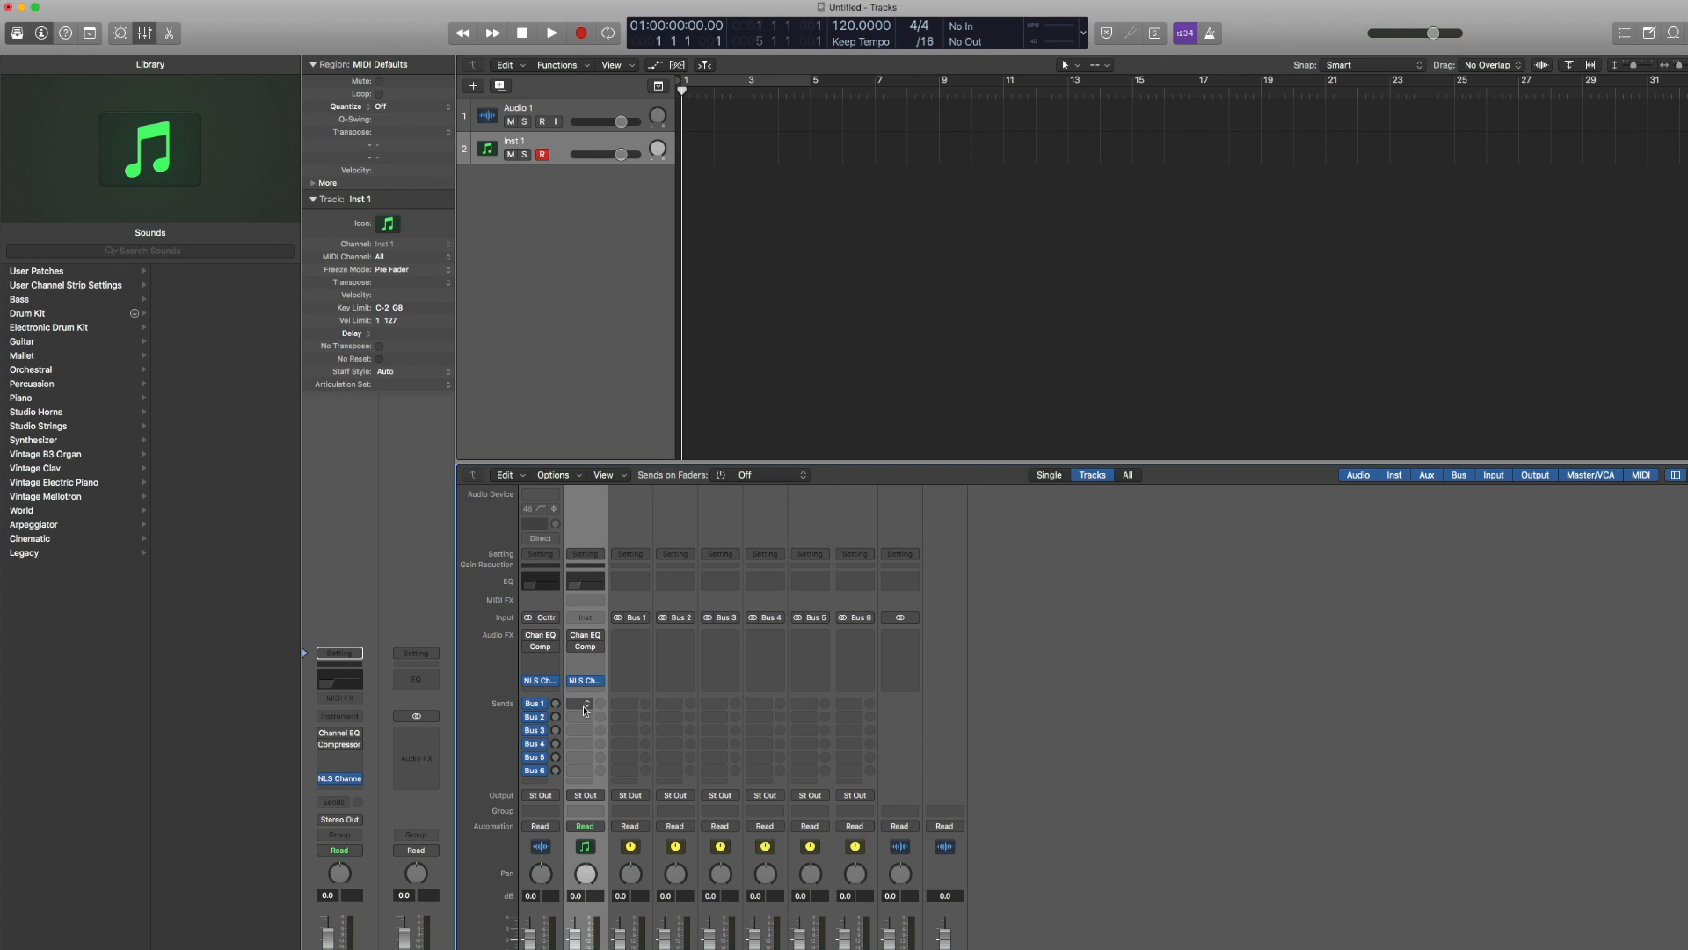
Add sends to Bus 1 through Bus 6 on the Inst 1 channel strip
{"action": "left_click", "coordinate": [588, 706]}
{"action": "left_click", "coordinate": [703, 670]}
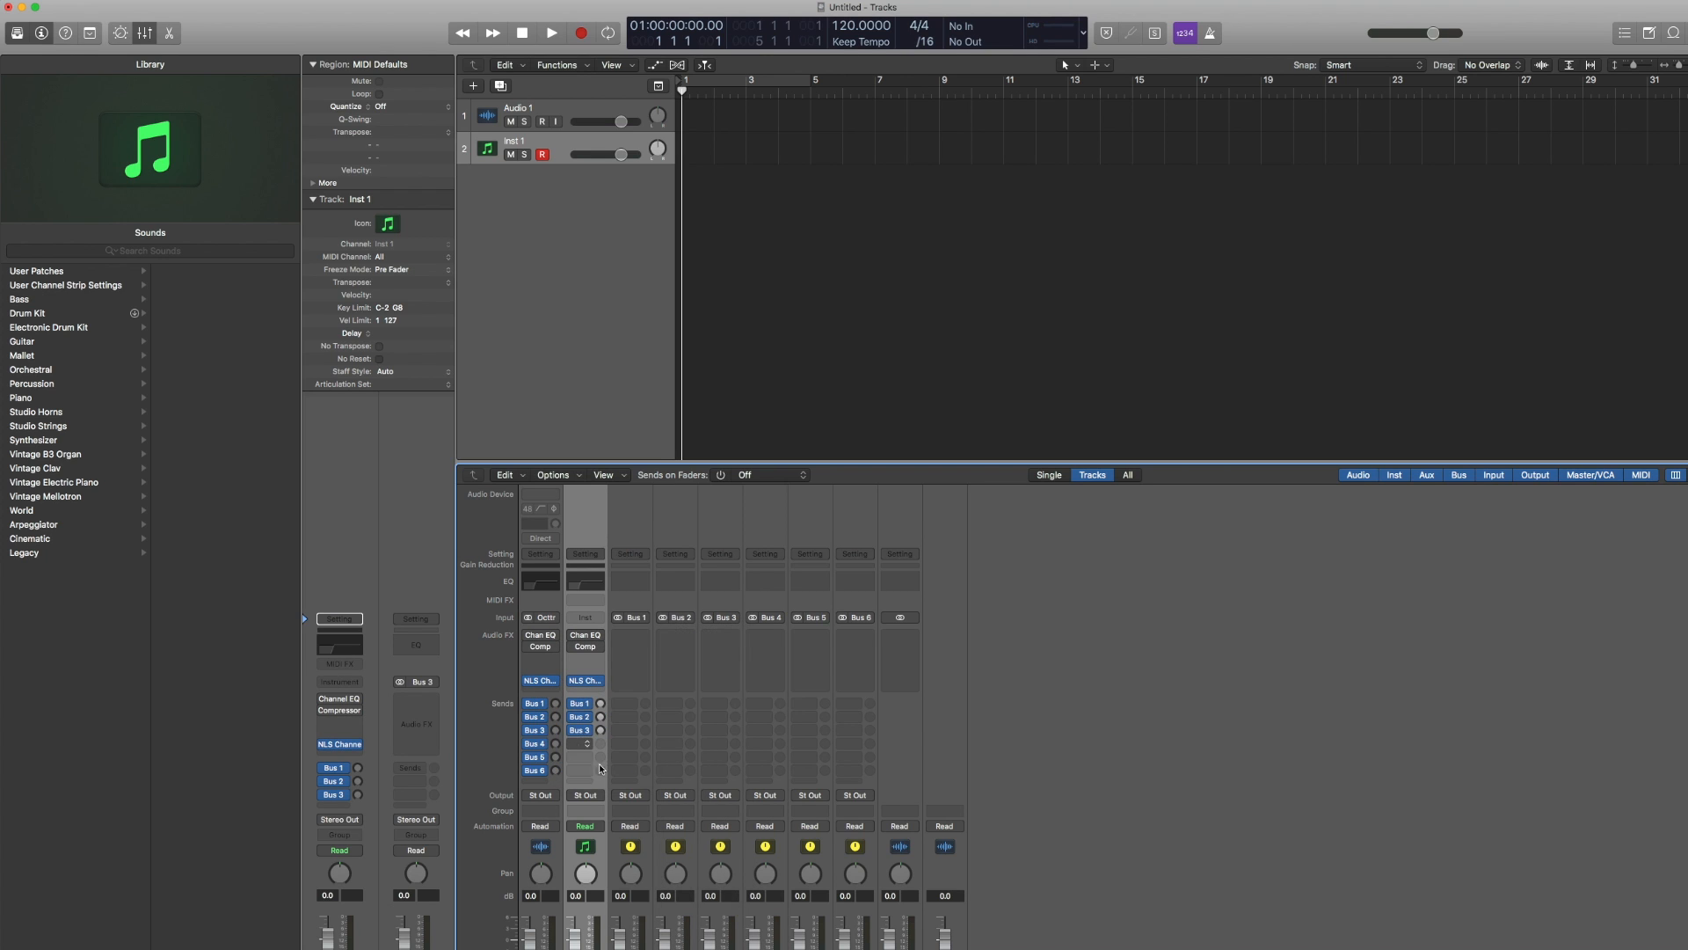
{"action": "left_click", "coordinate": [588, 766]}
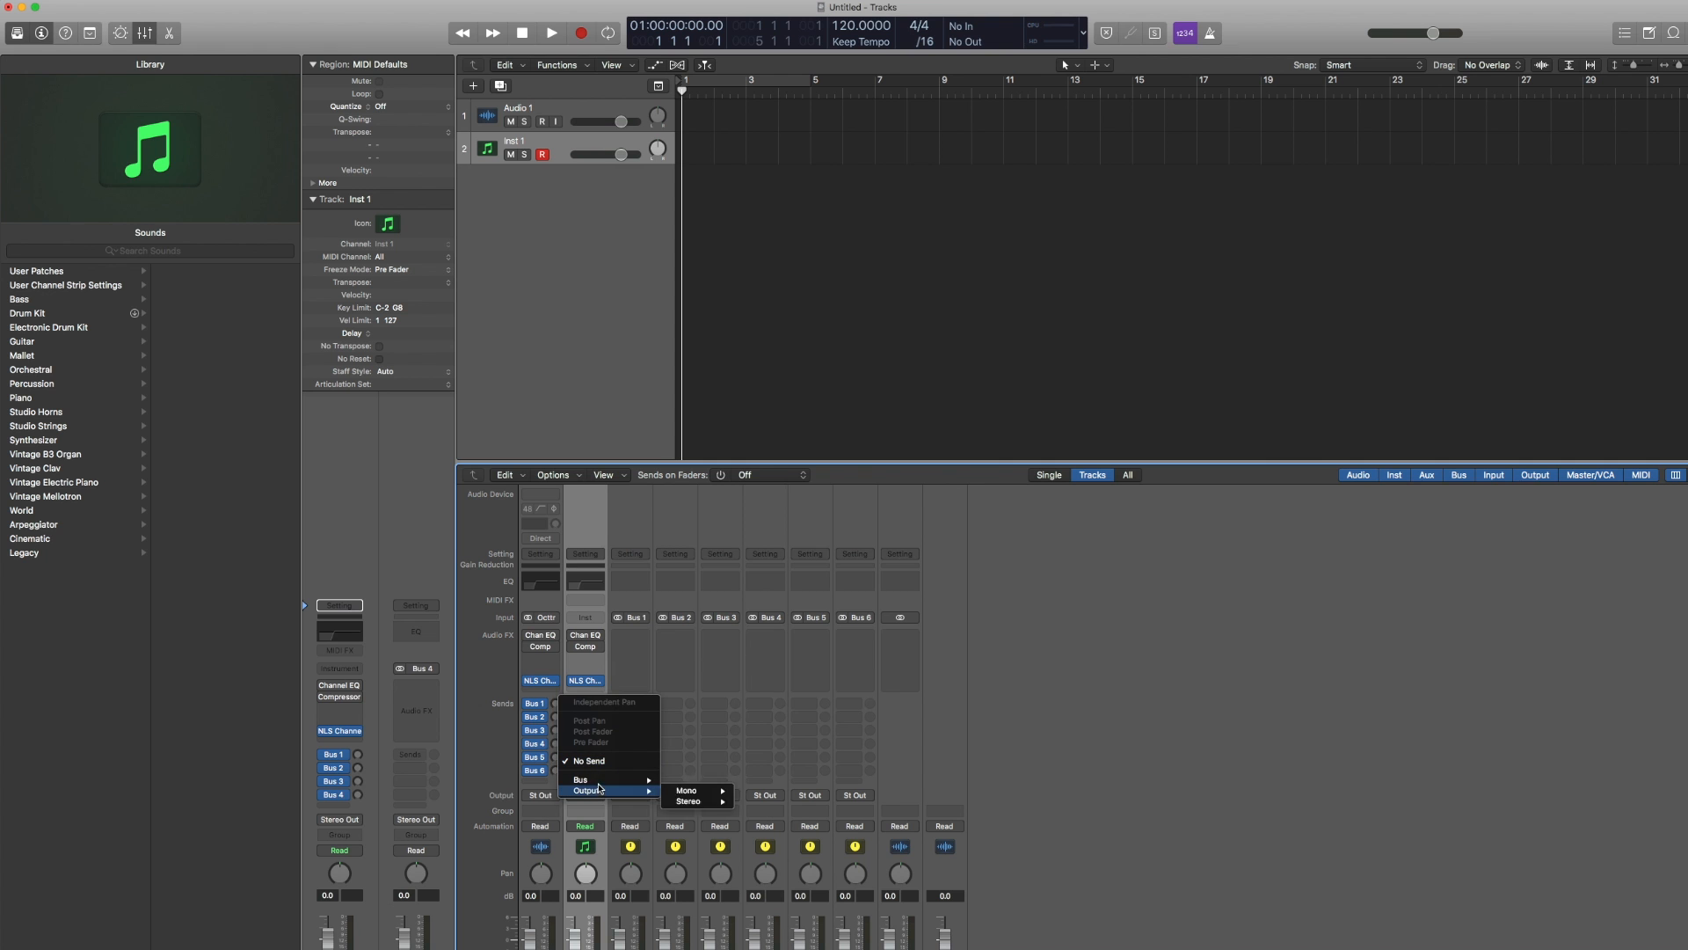
{"action": "mouse_move", "coordinate": [616, 780]}
{"action": "left_click", "coordinate": [727, 683]}
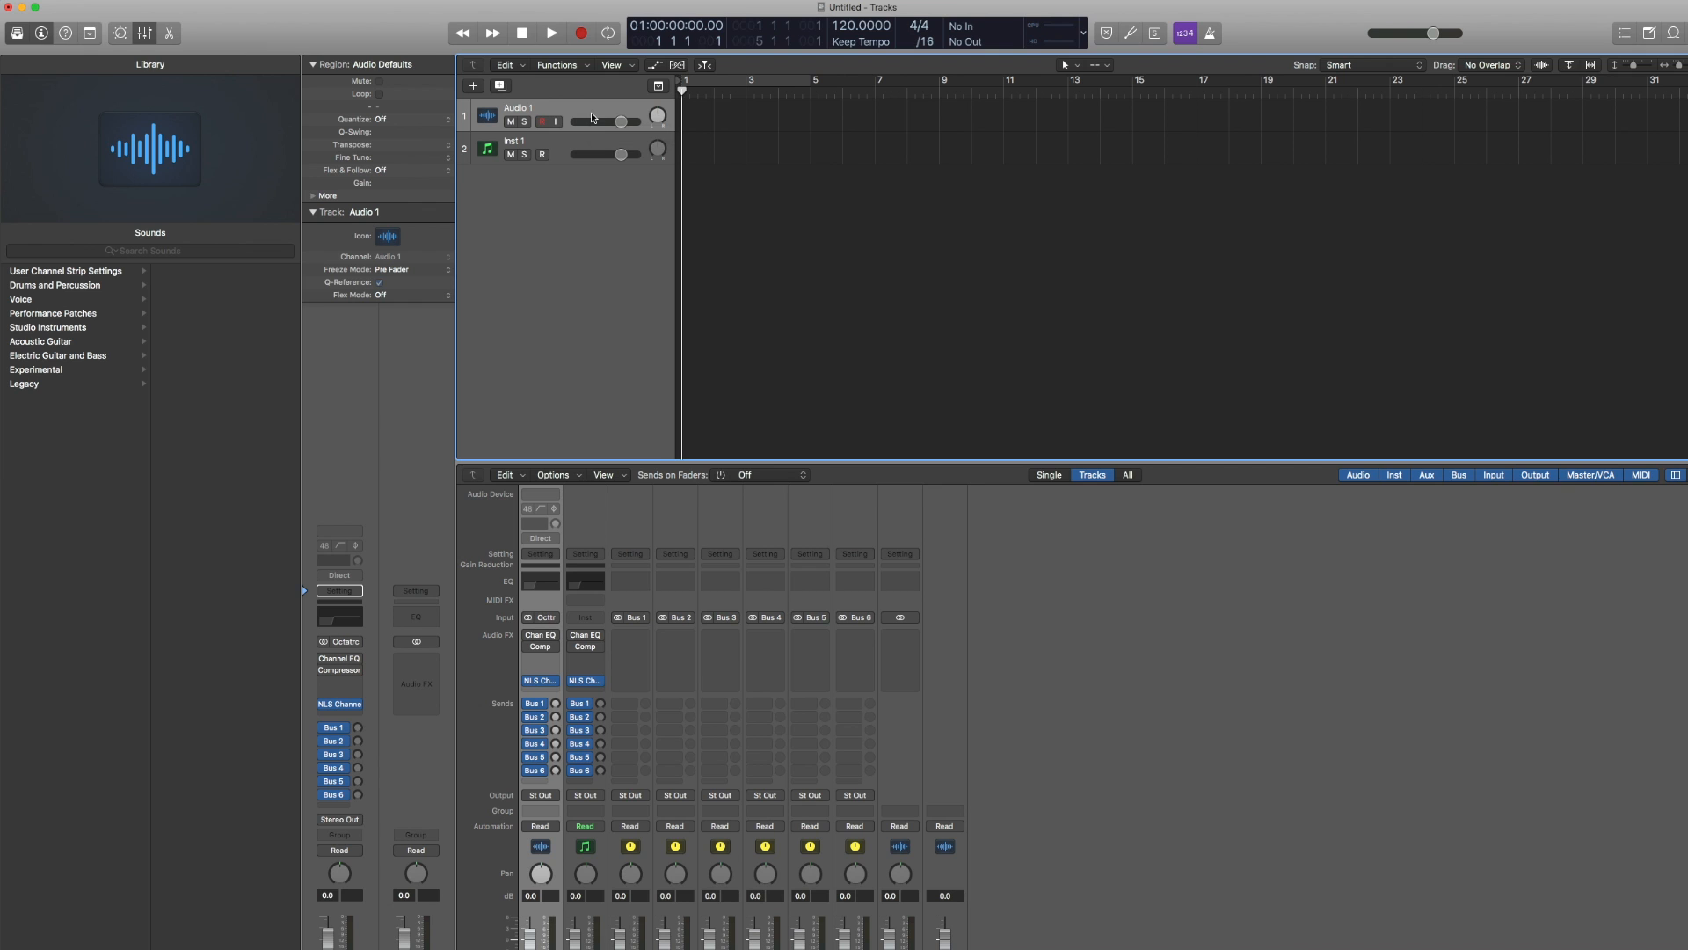
Save the Audio 1 channel strip setting as Hack 1, replacing the existing file
{"action": "left_click", "coordinate": [553, 559]}
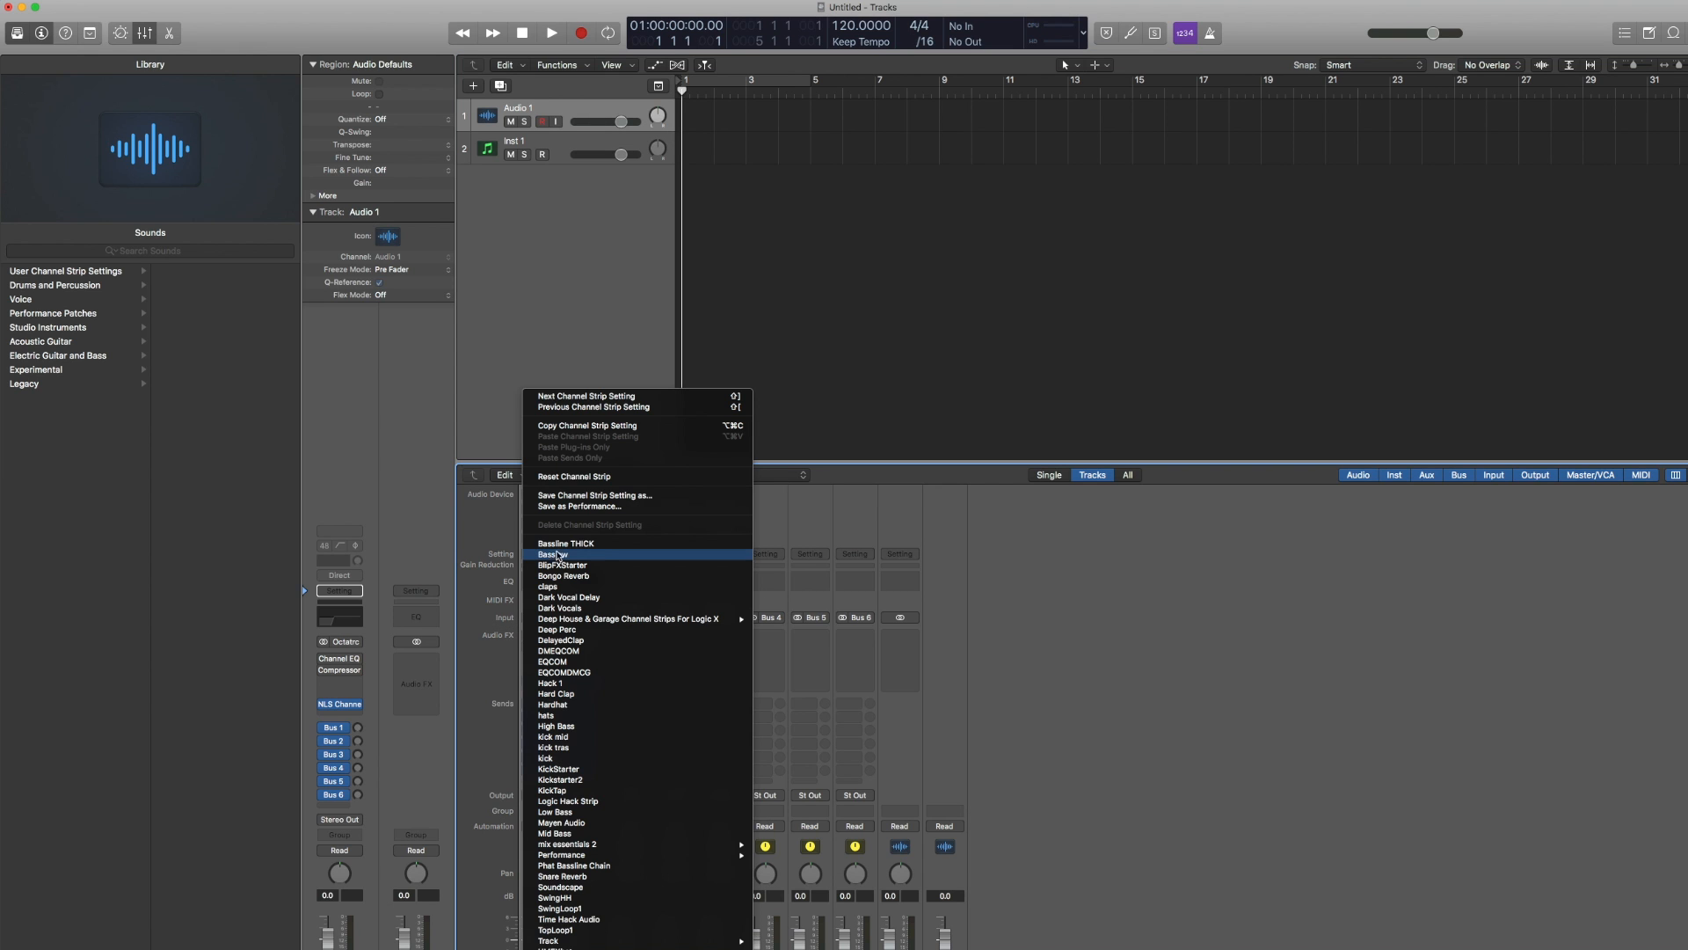
{"action": "left_click", "coordinate": [796, 432]}
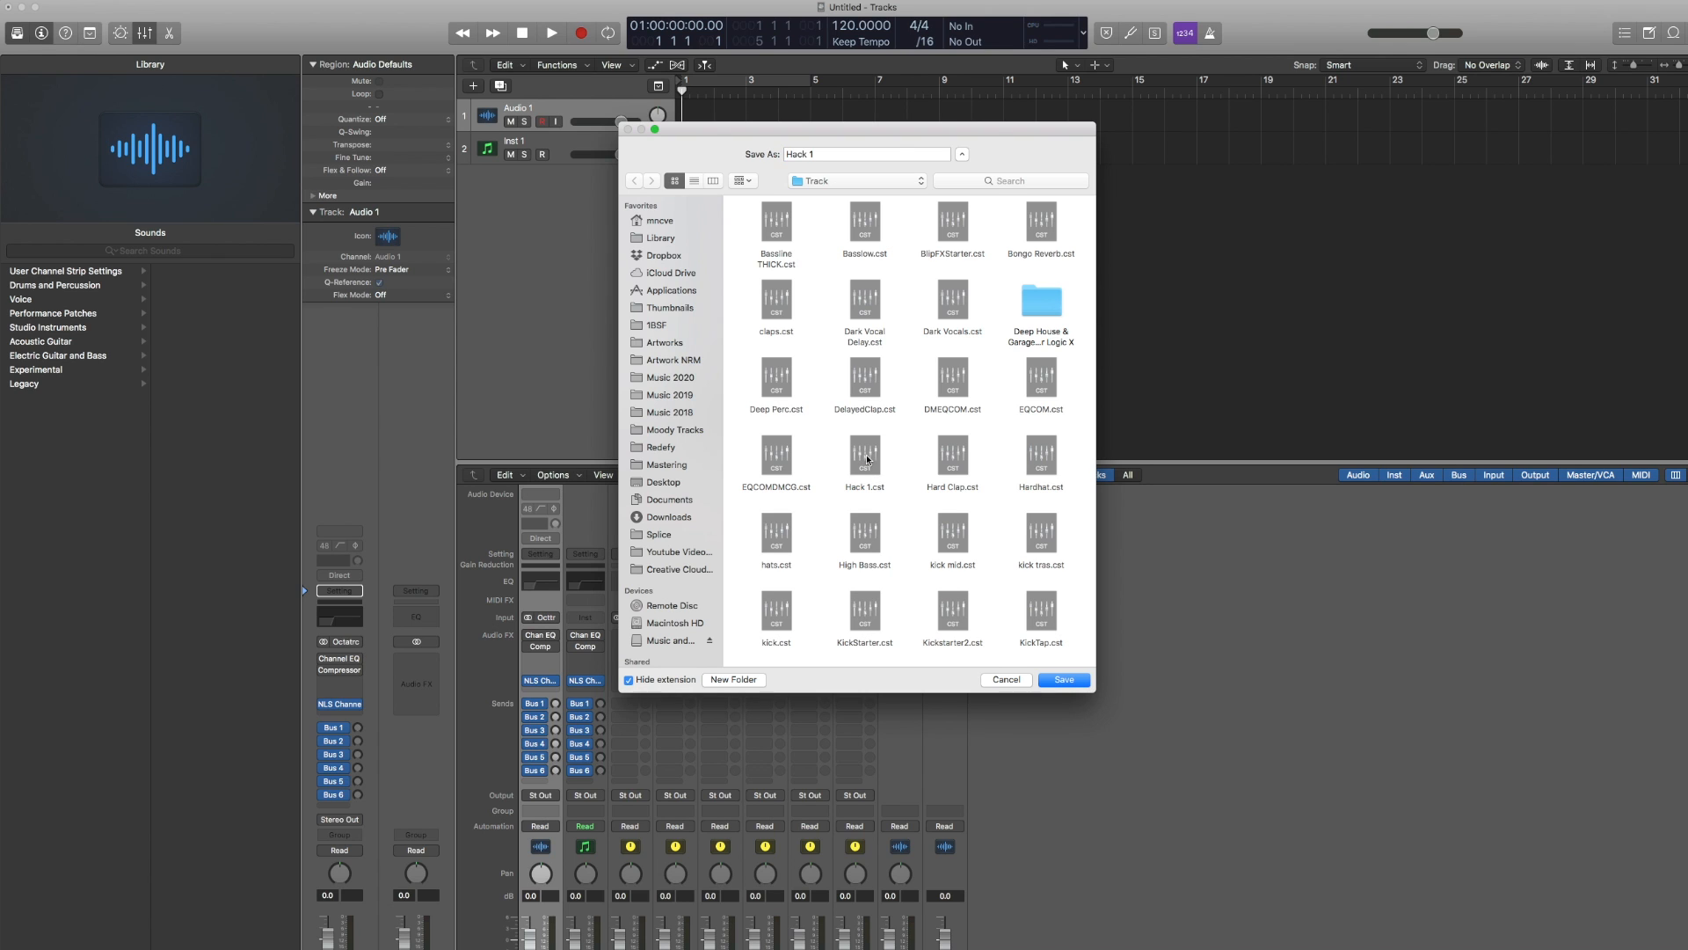
{"action": "left_click", "coordinate": [1063, 680]}
{"action": "left_click", "coordinate": [954, 217]}
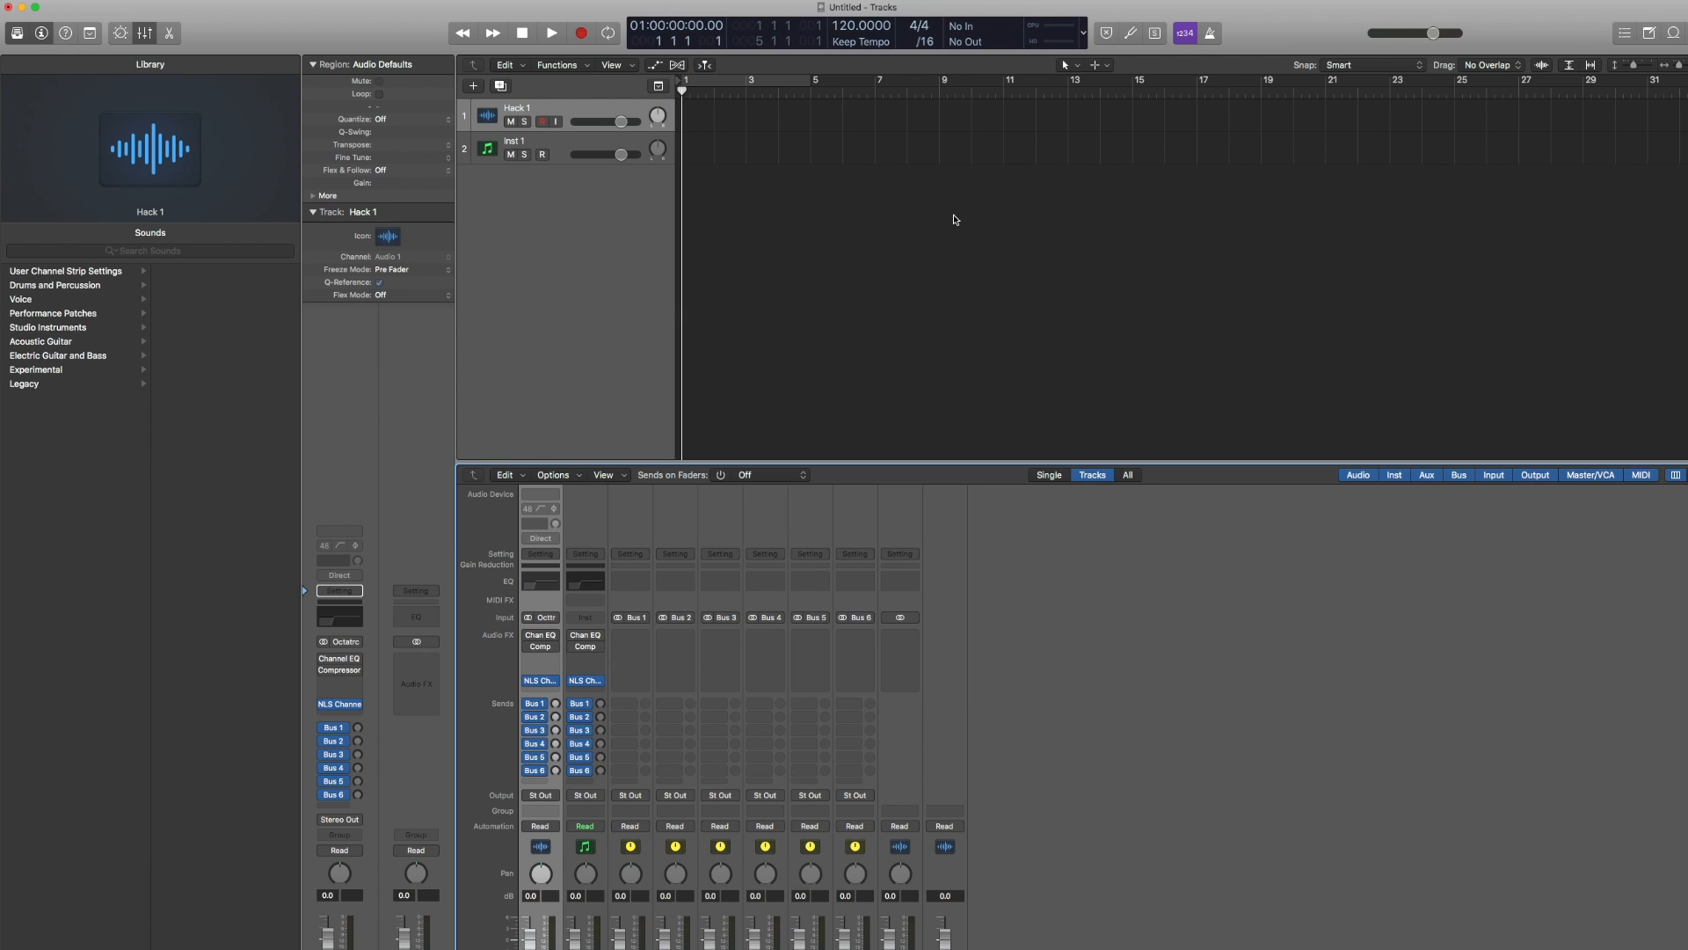
Save the Inst 1 channel strip setting as Hack Midi 1, replacing the existing file
{"action": "left_click", "coordinate": [534, 146]}
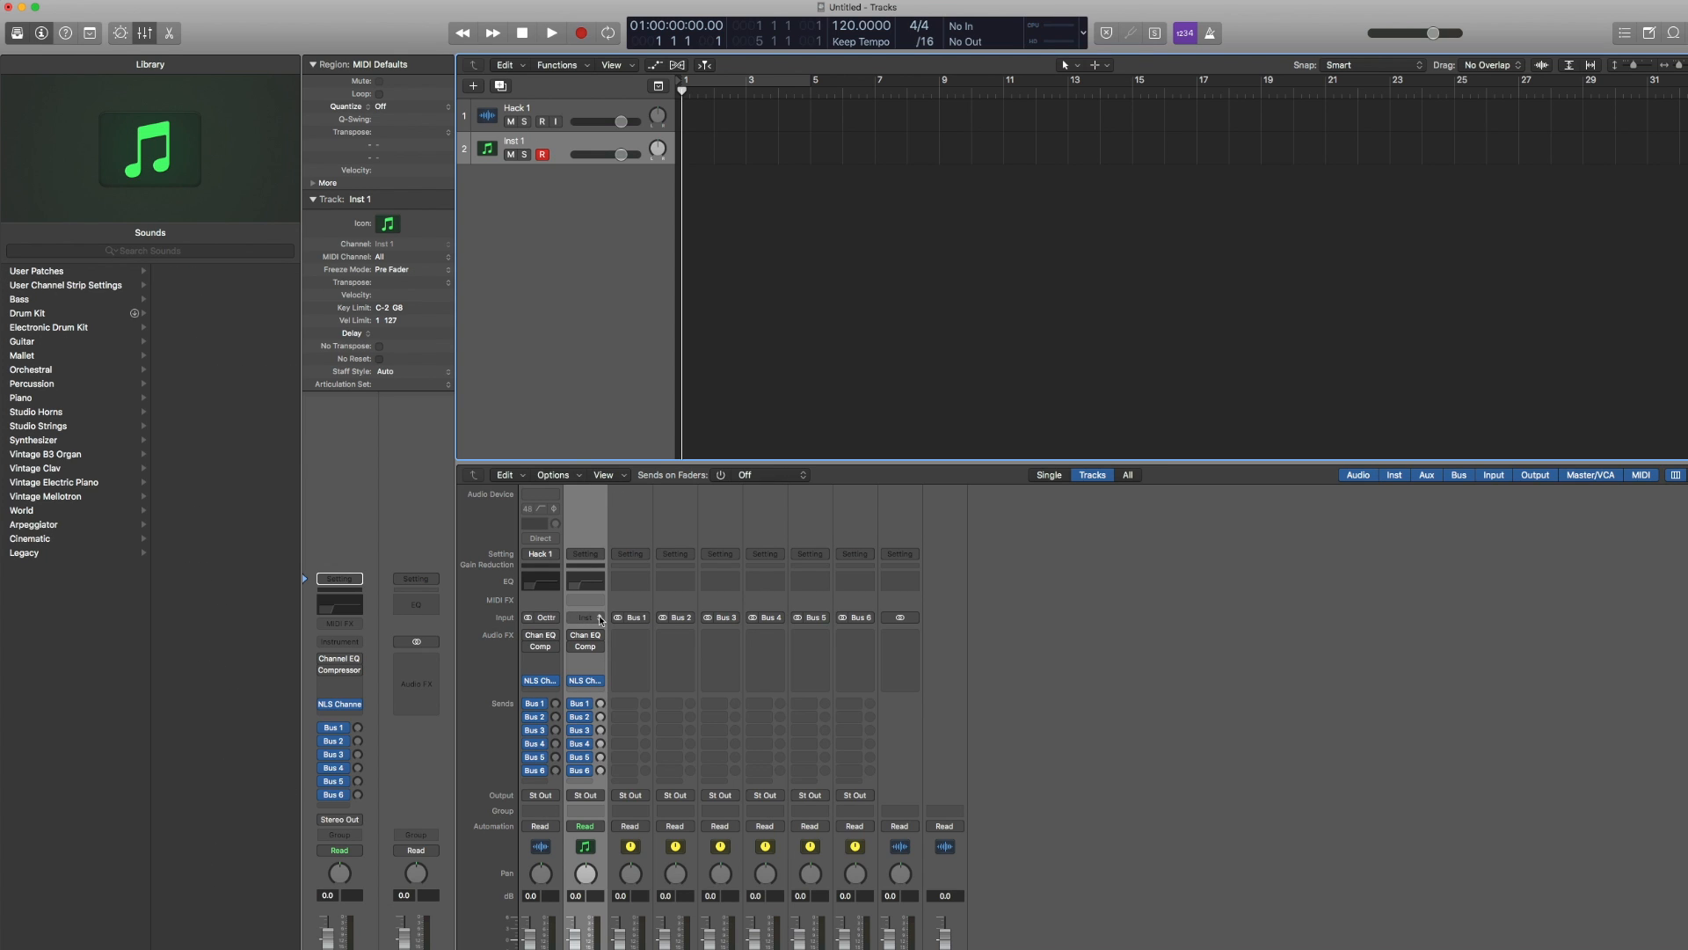
{"action": "left_click", "coordinate": [601, 555]}
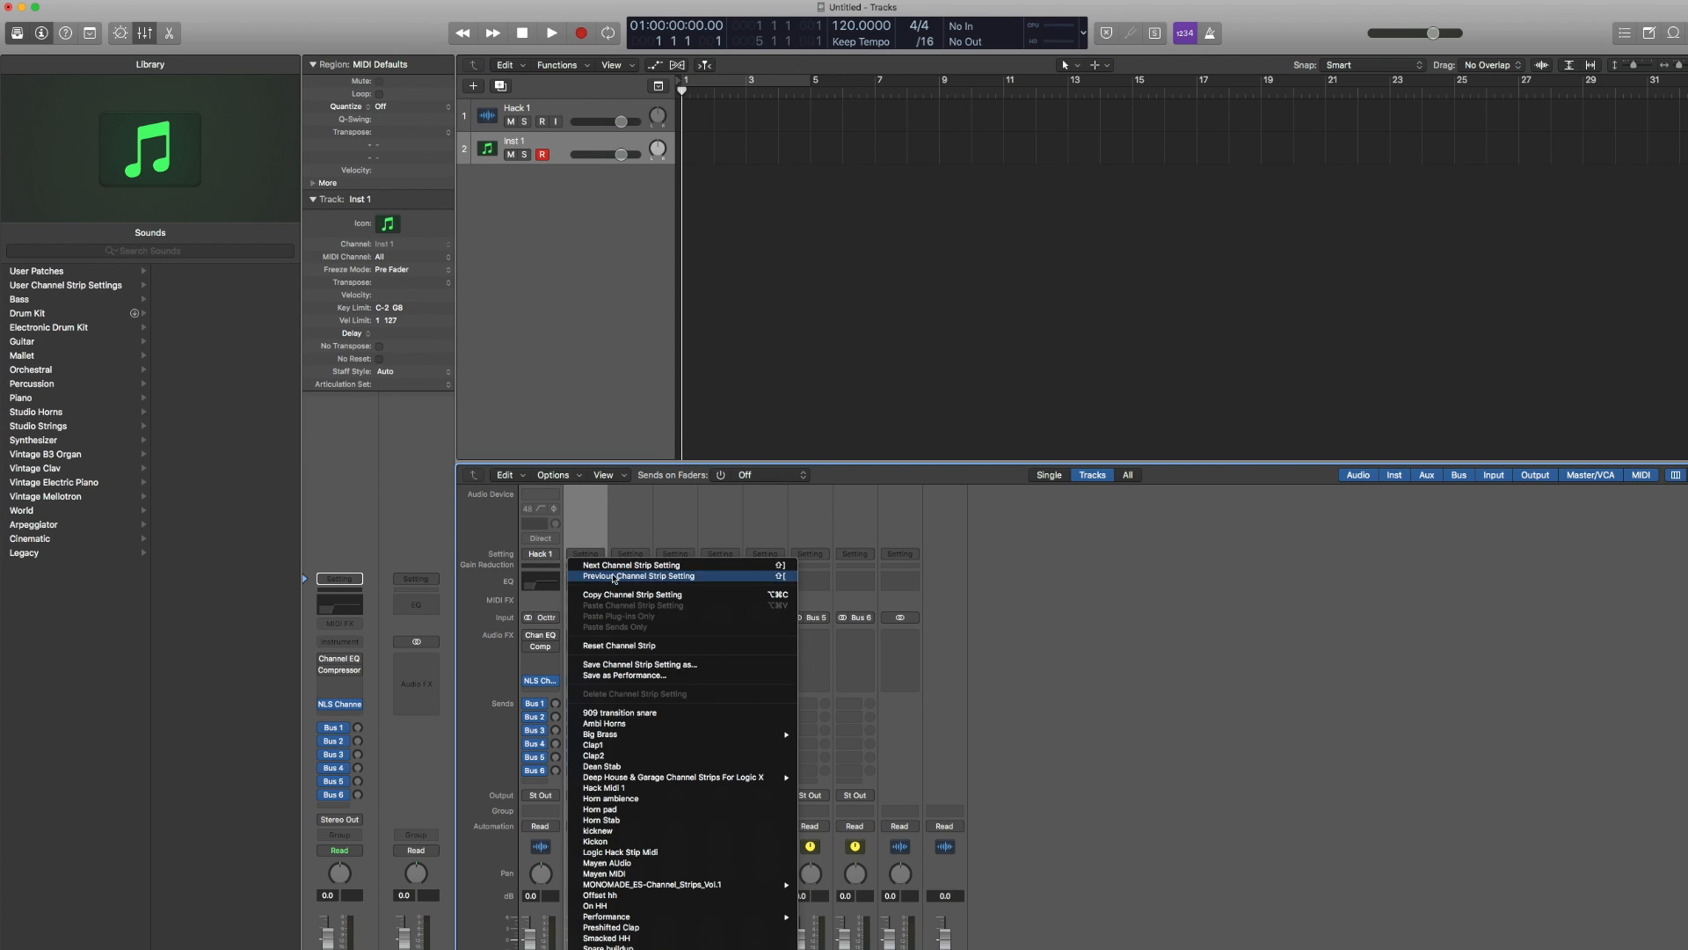
{"action": "left_click", "coordinate": [646, 666]}
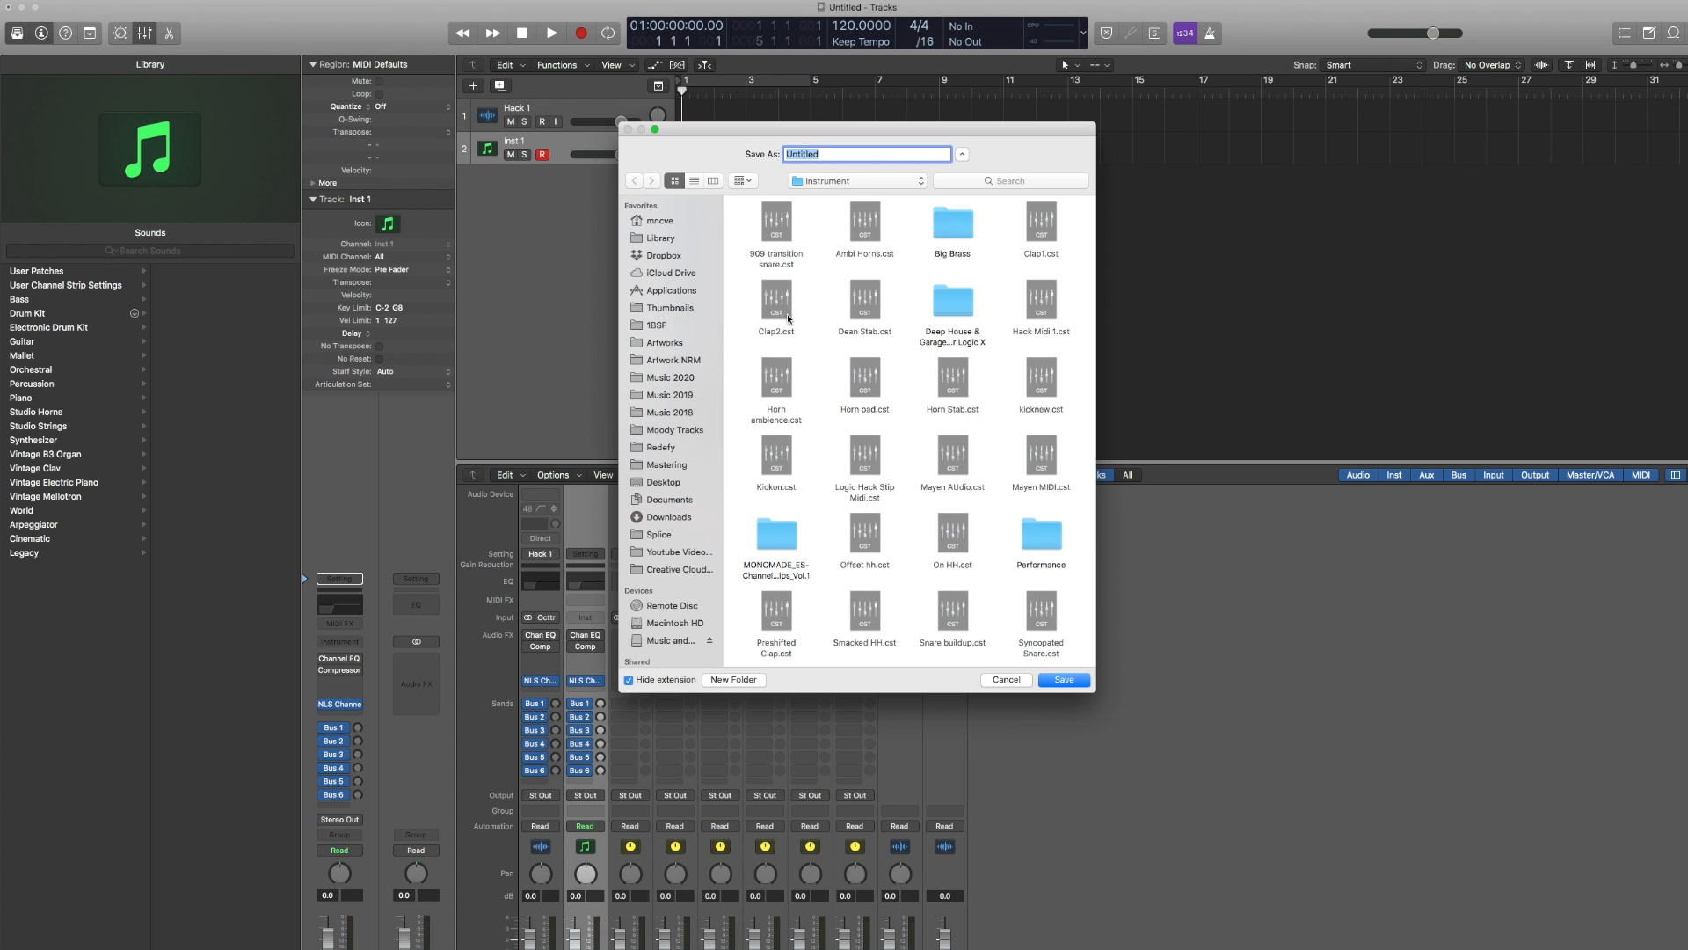
{"action": "type", "text": "Hack Midi 1"}
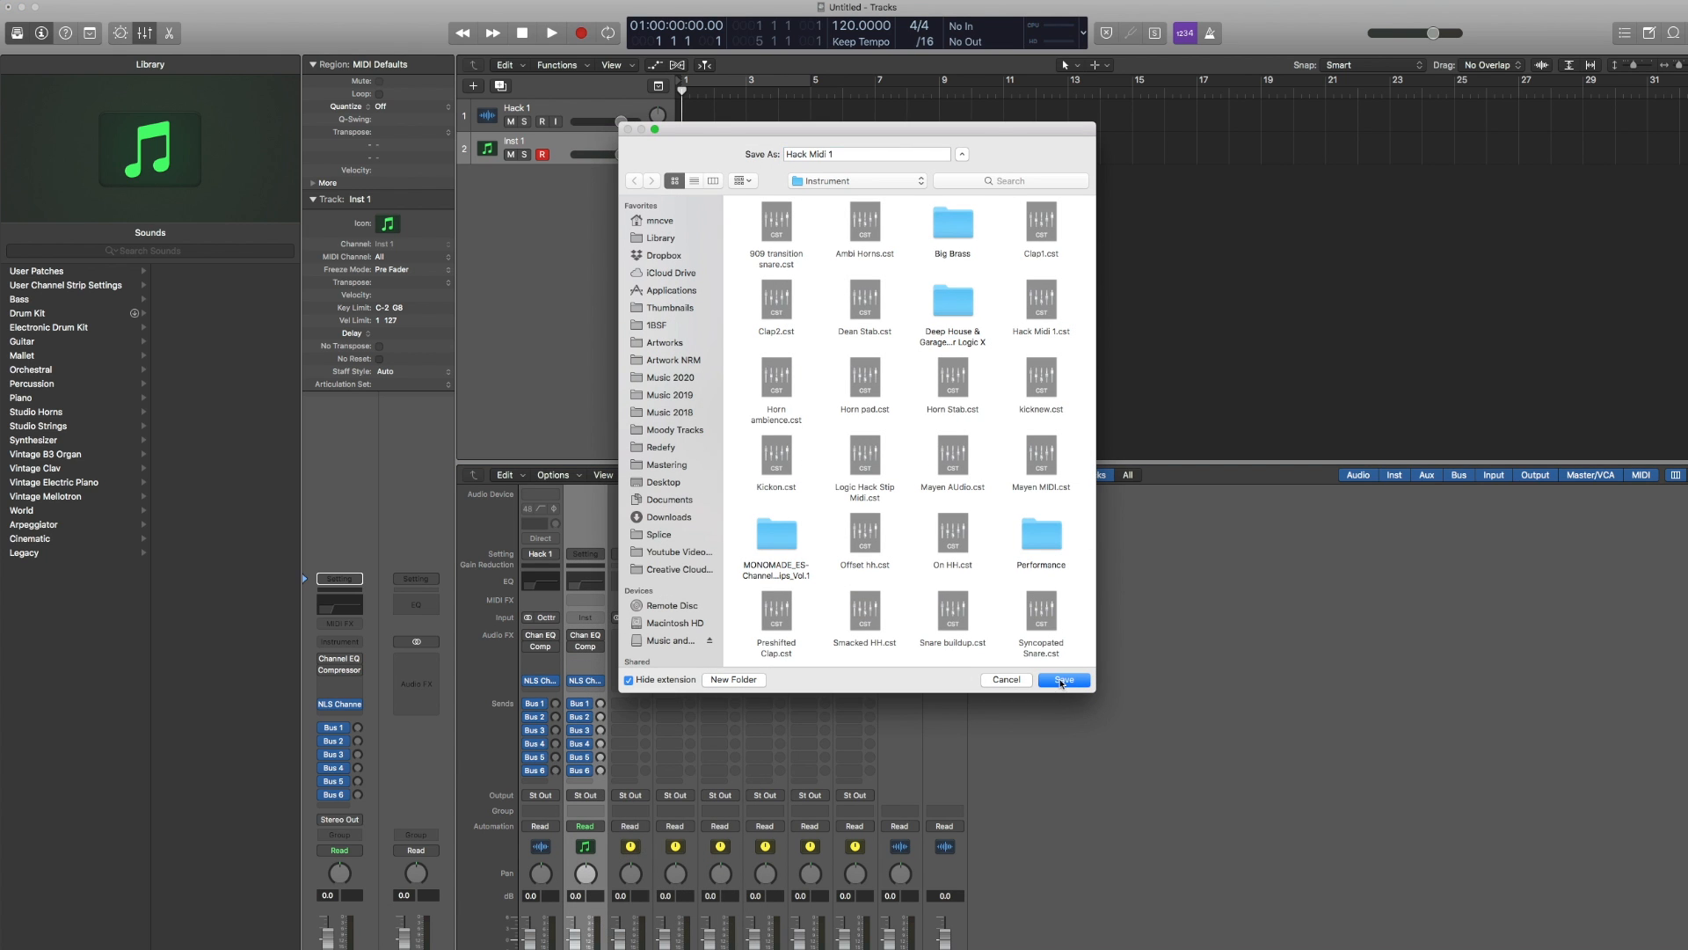
{"action": "key", "text": "Return"}
{"action": "left_click", "coordinate": [967, 214]}
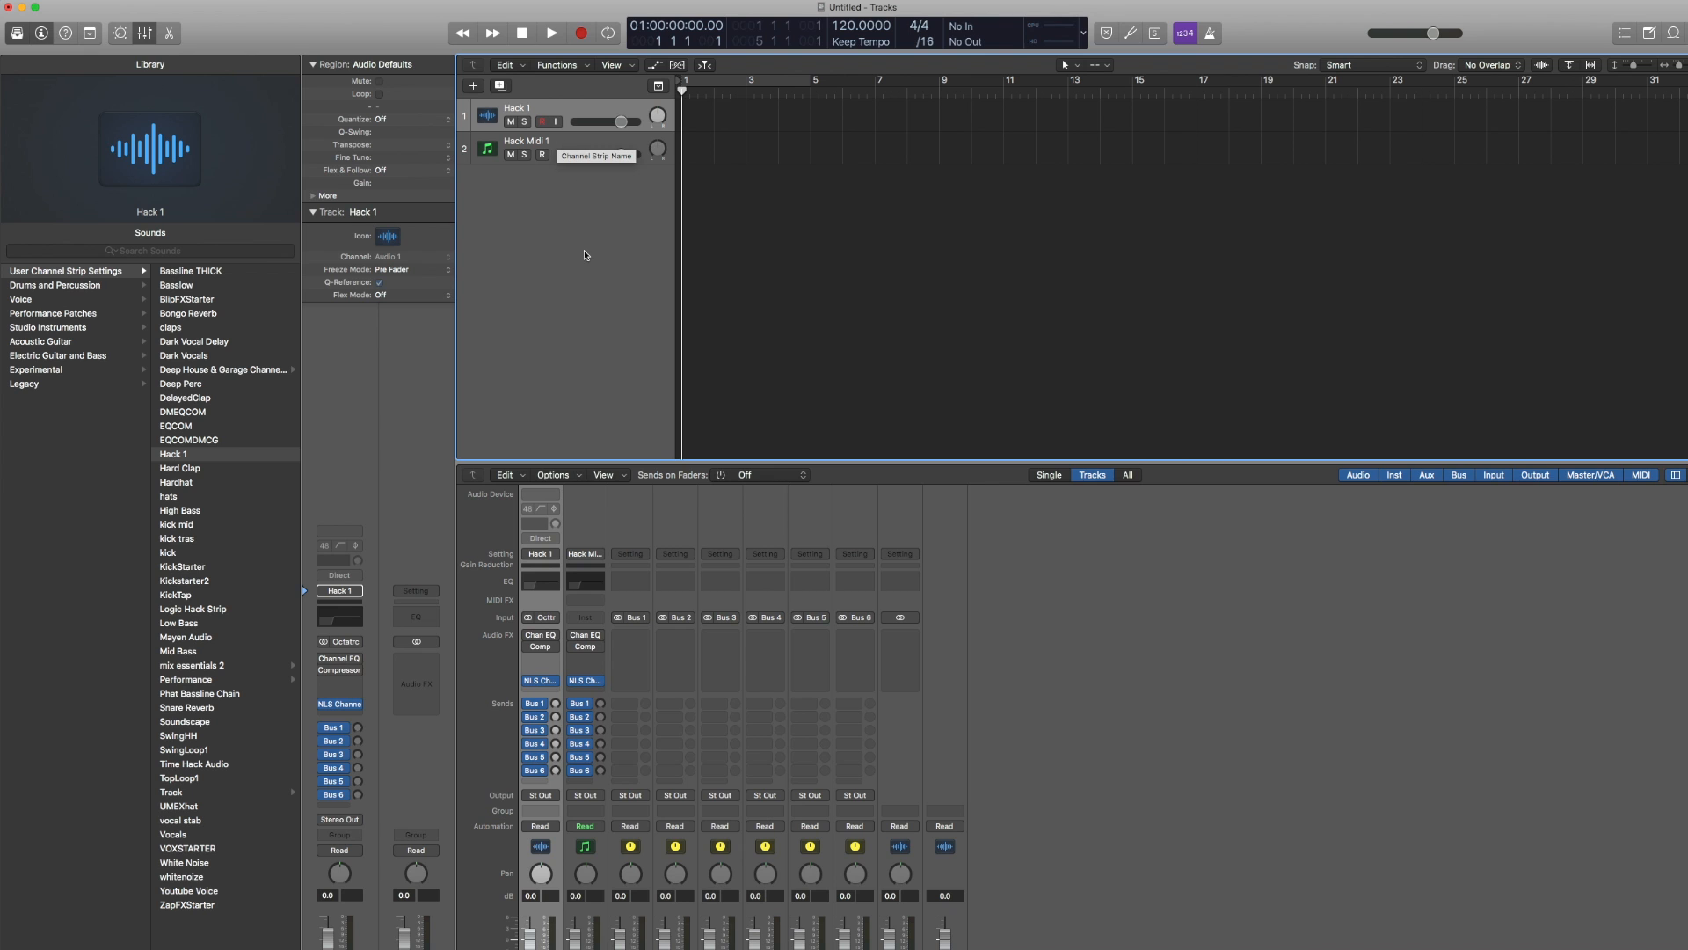
Define the Hack 1 user channel strip setting as the default for audio tracks
{"action": "left_click", "coordinate": [18, 34]}
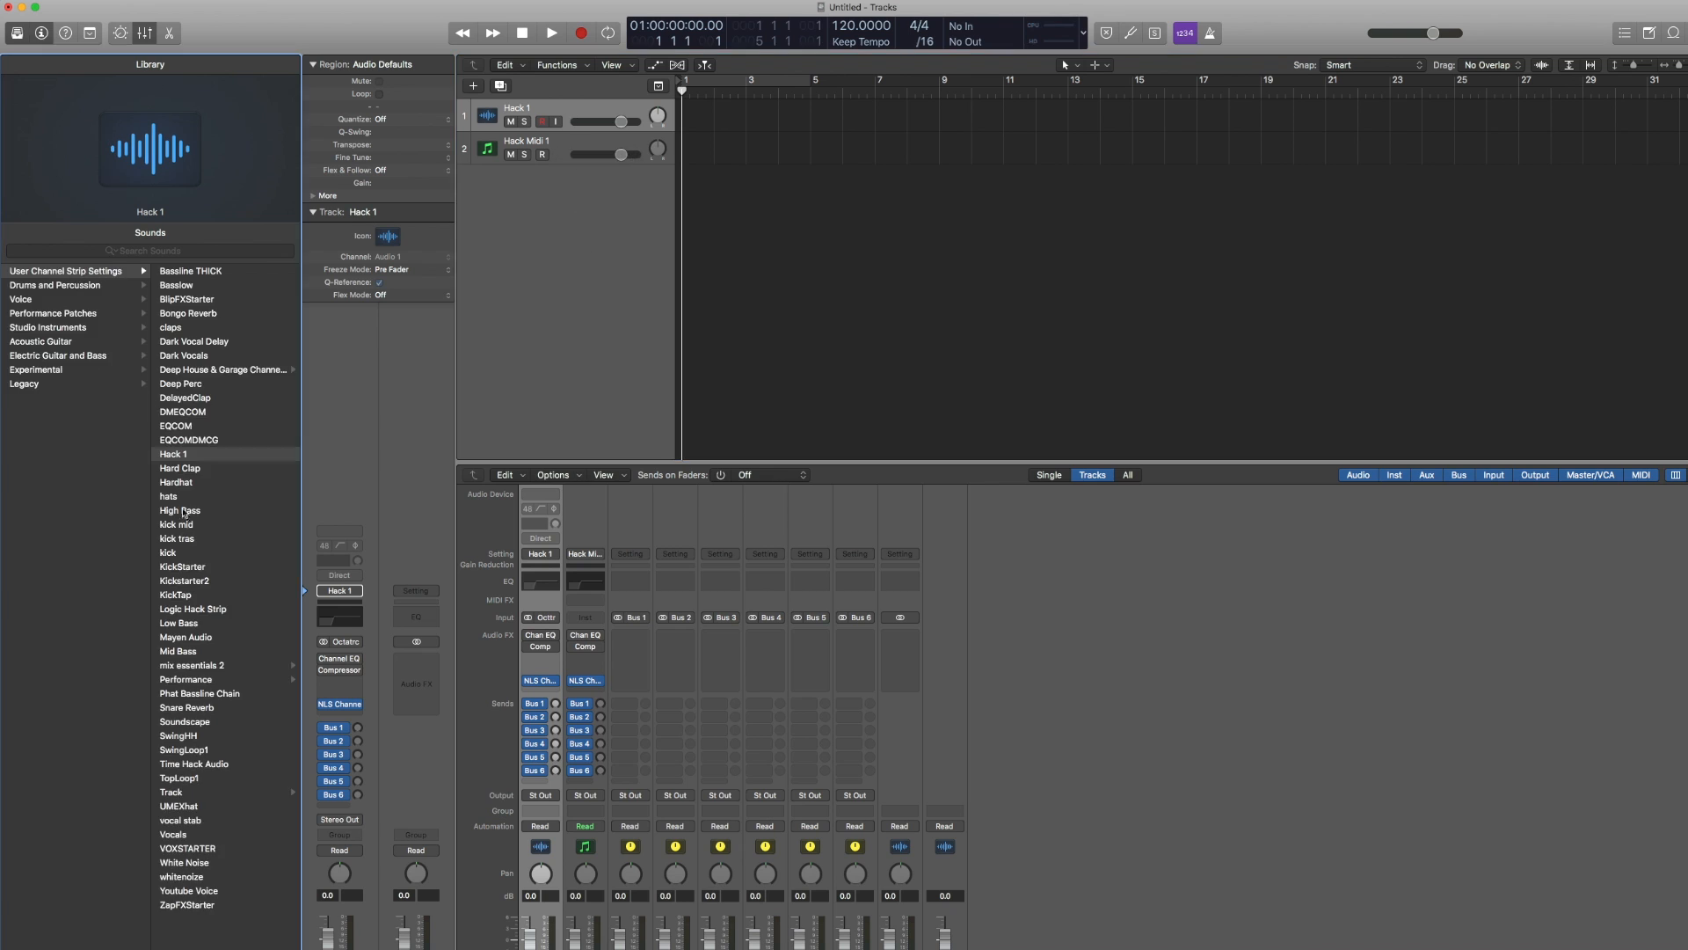
{"action": "left_click", "coordinate": [200, 455]}
{"action": "right_click", "coordinate": [200, 463]}
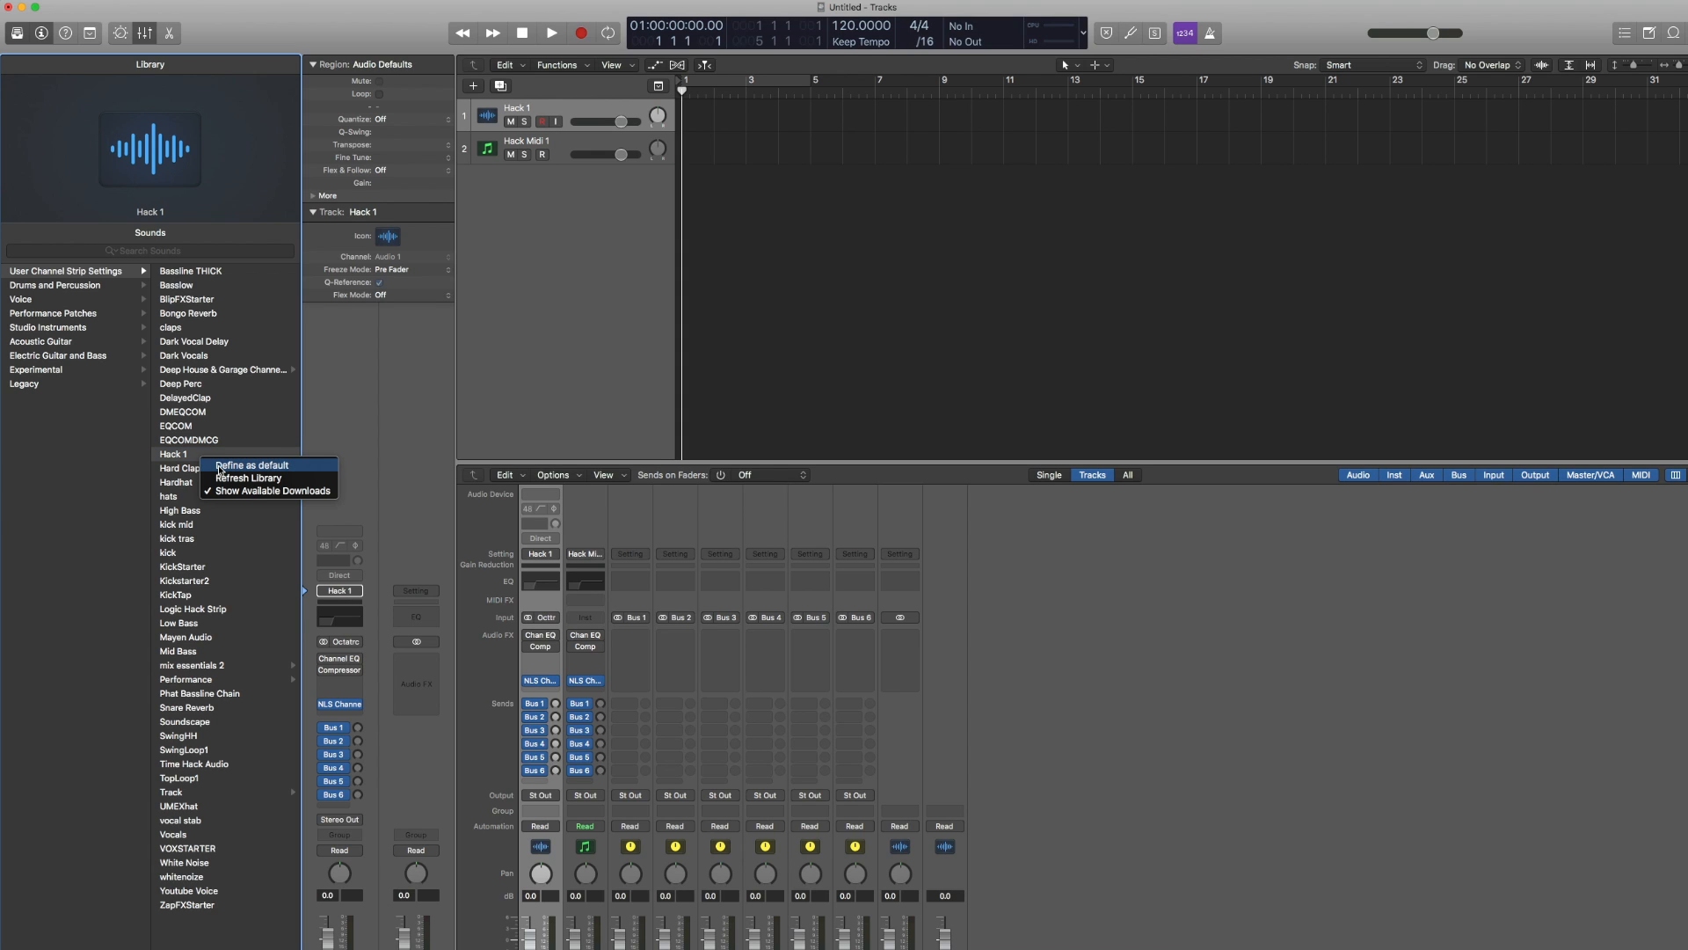
{"action": "left_click", "coordinate": [221, 467]}
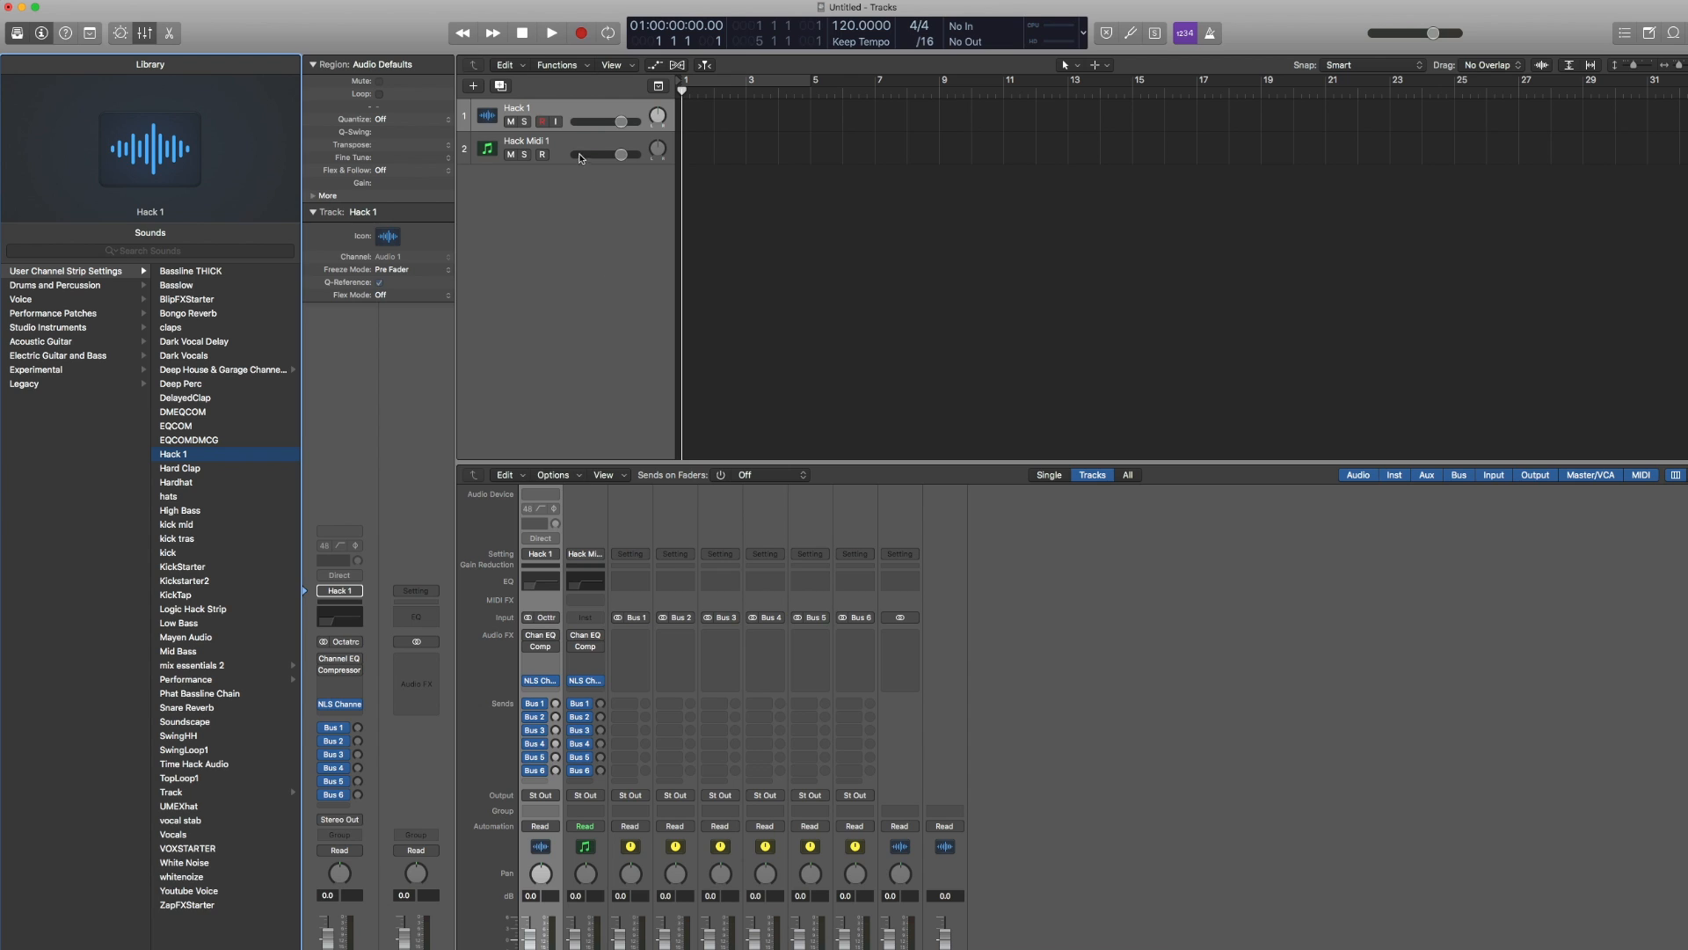
Define the Hack Midi 1 user channel strip setting as the default for software instrument tracks
{"action": "left_click", "coordinate": [574, 141]}
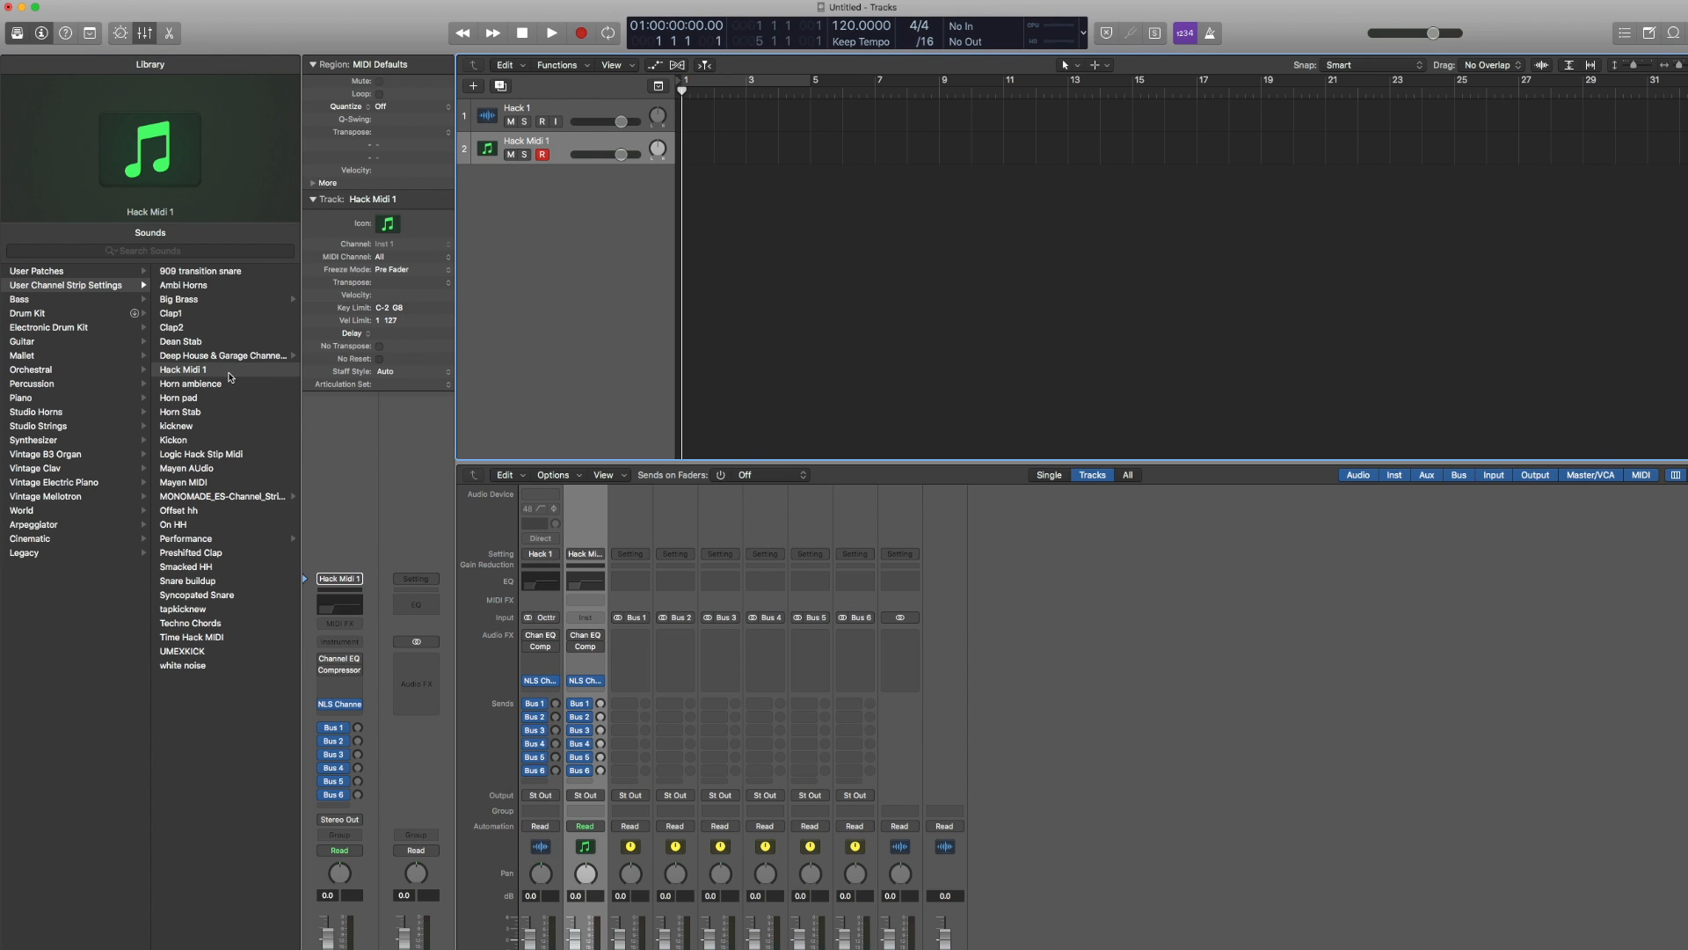
{"action": "right_click", "coordinate": [230, 376]}
{"action": "left_click", "coordinate": [264, 381]}
In the new-track options, set the instrument for software instrument tracks to Default Patch
{"action": "left_click", "coordinate": [474, 88]}
{"action": "left_click", "coordinate": [888, 52]}
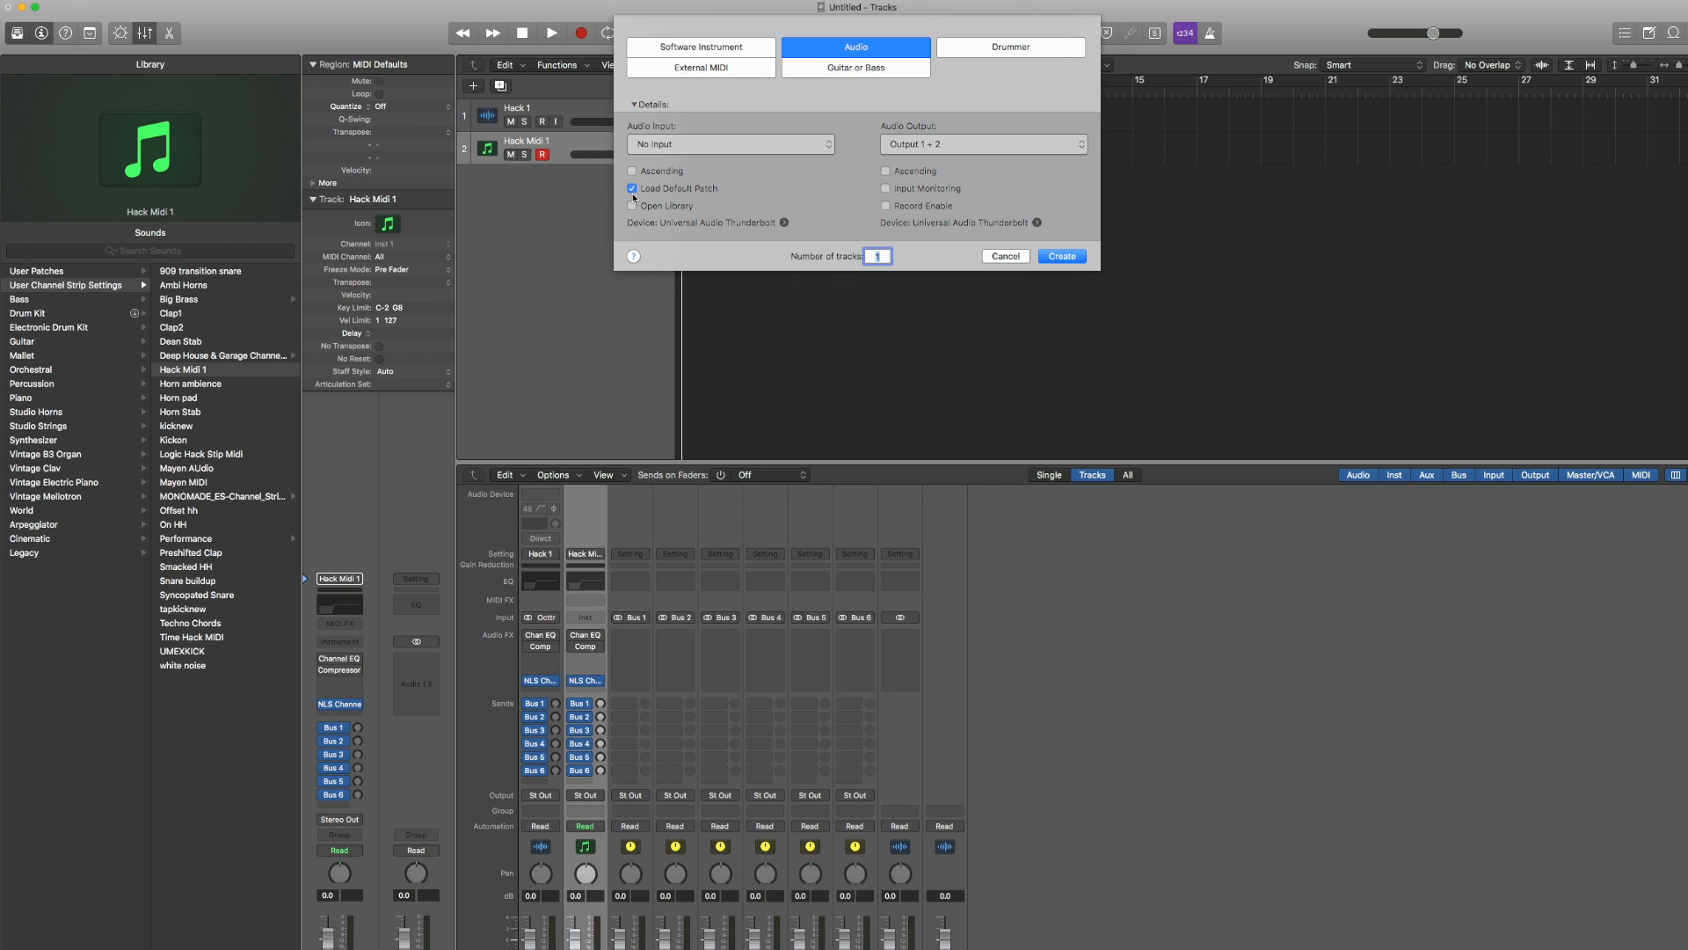
{"action": "left_click", "coordinate": [727, 46]}
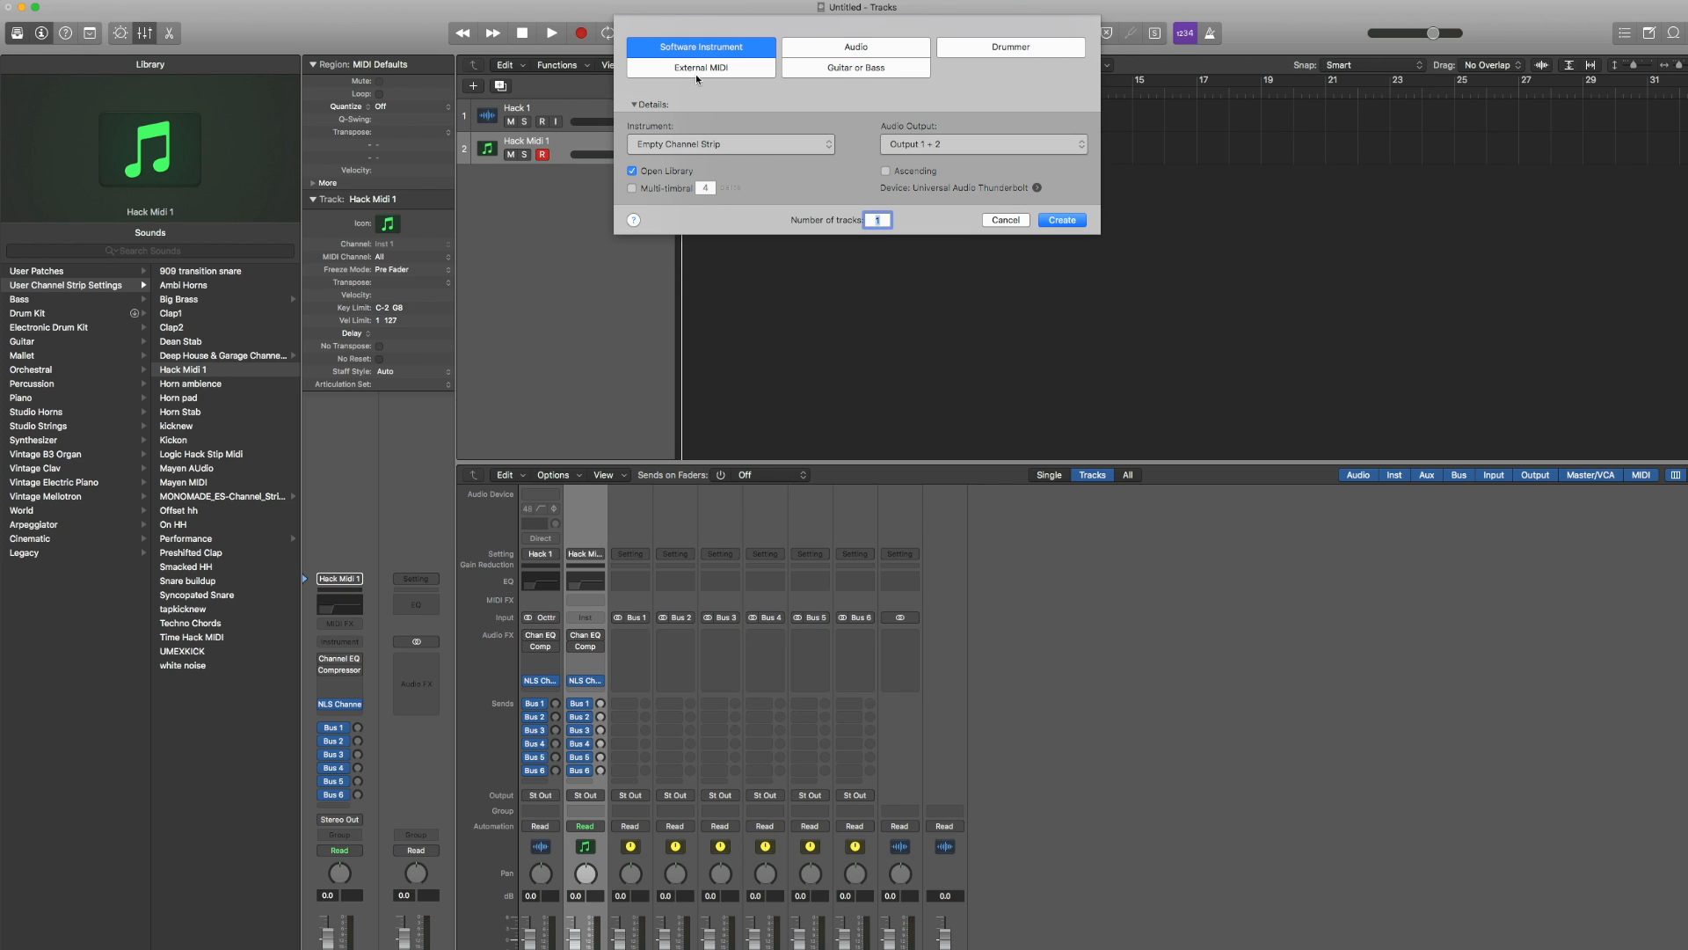
{"action": "left_click", "coordinate": [693, 146]}
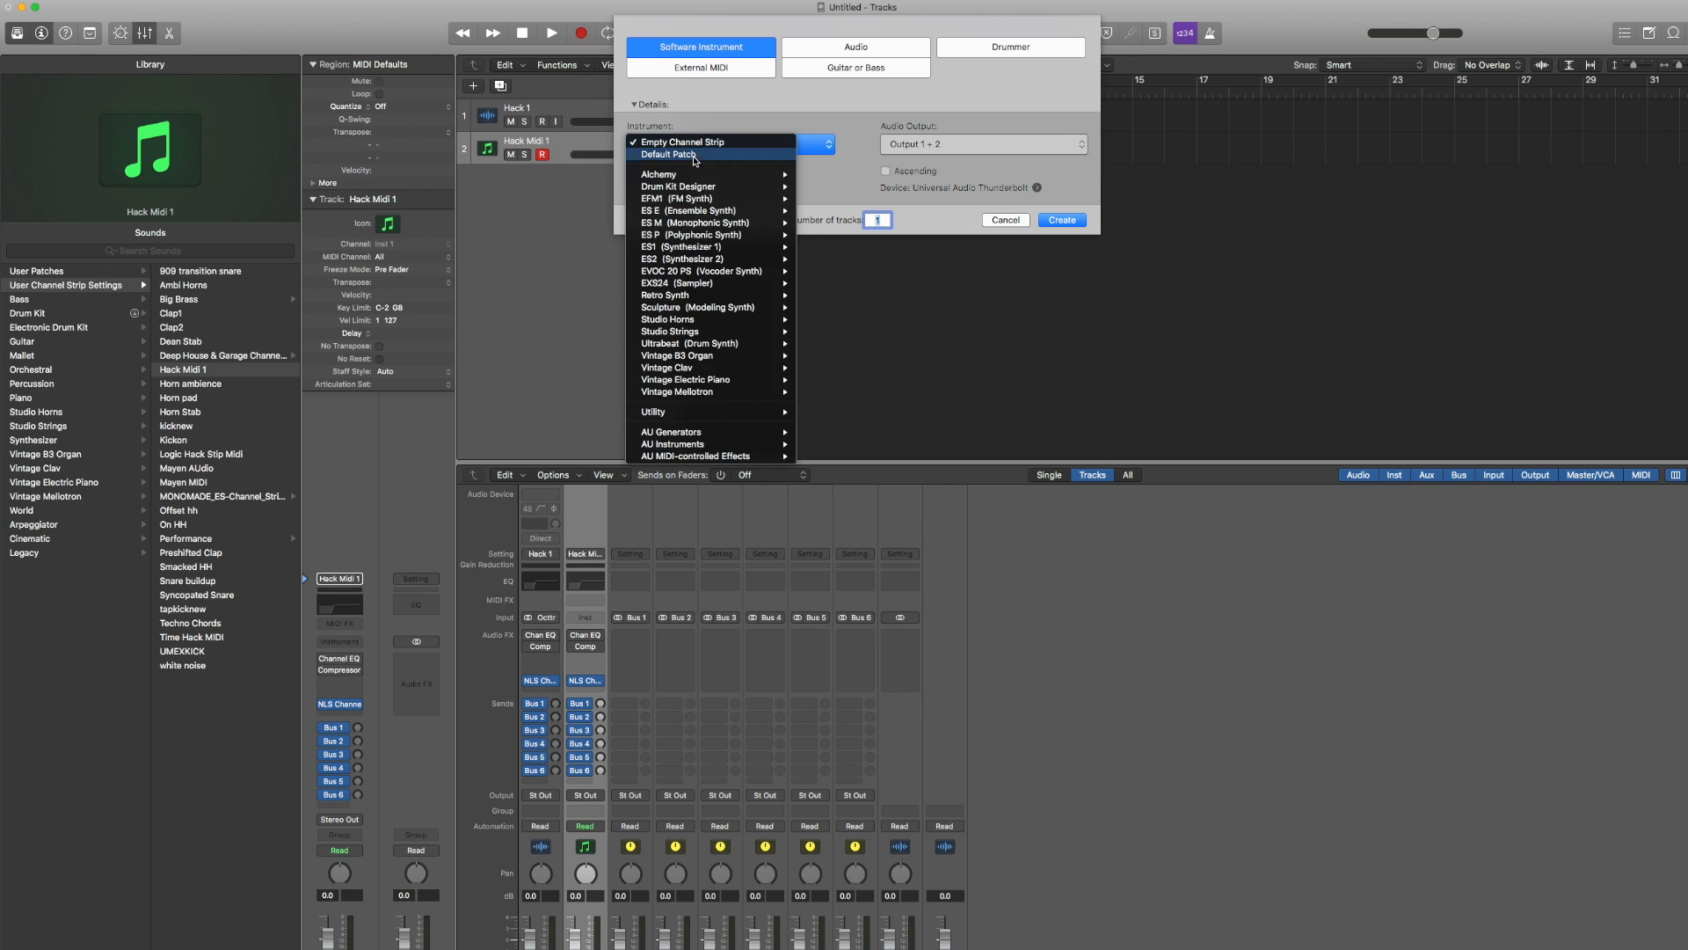
{"action": "left_click", "coordinate": [695, 155]}
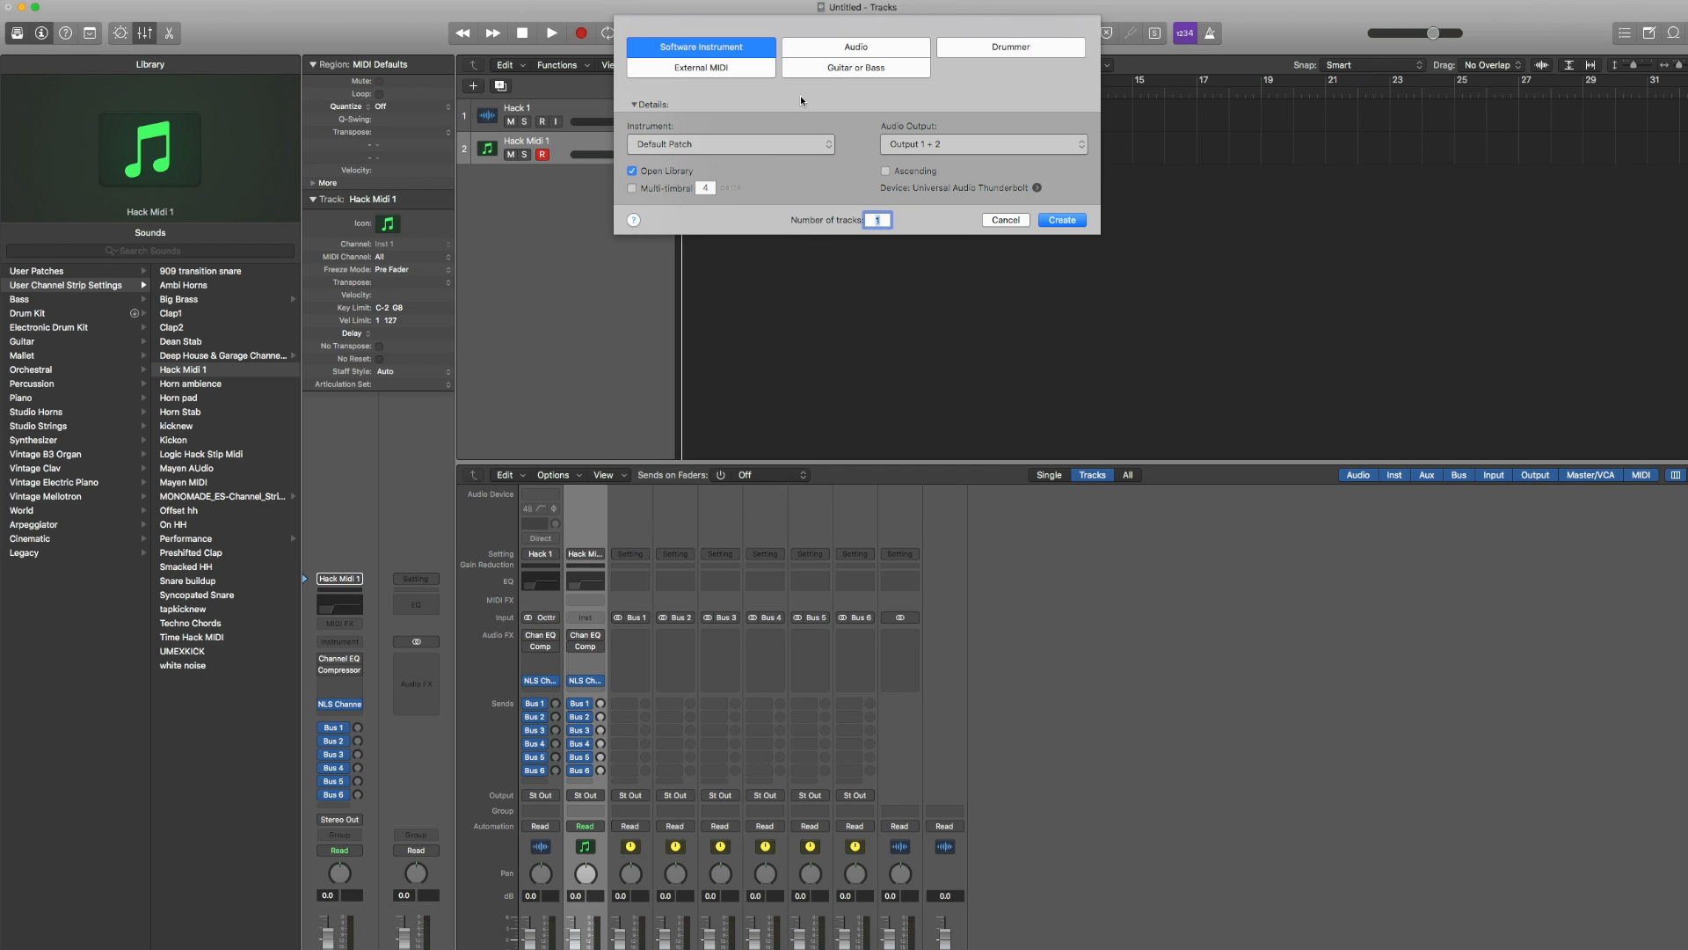
Create one audio track and one software instrument track, both loading their default patches
{"action": "left_click", "coordinate": [861, 49]}
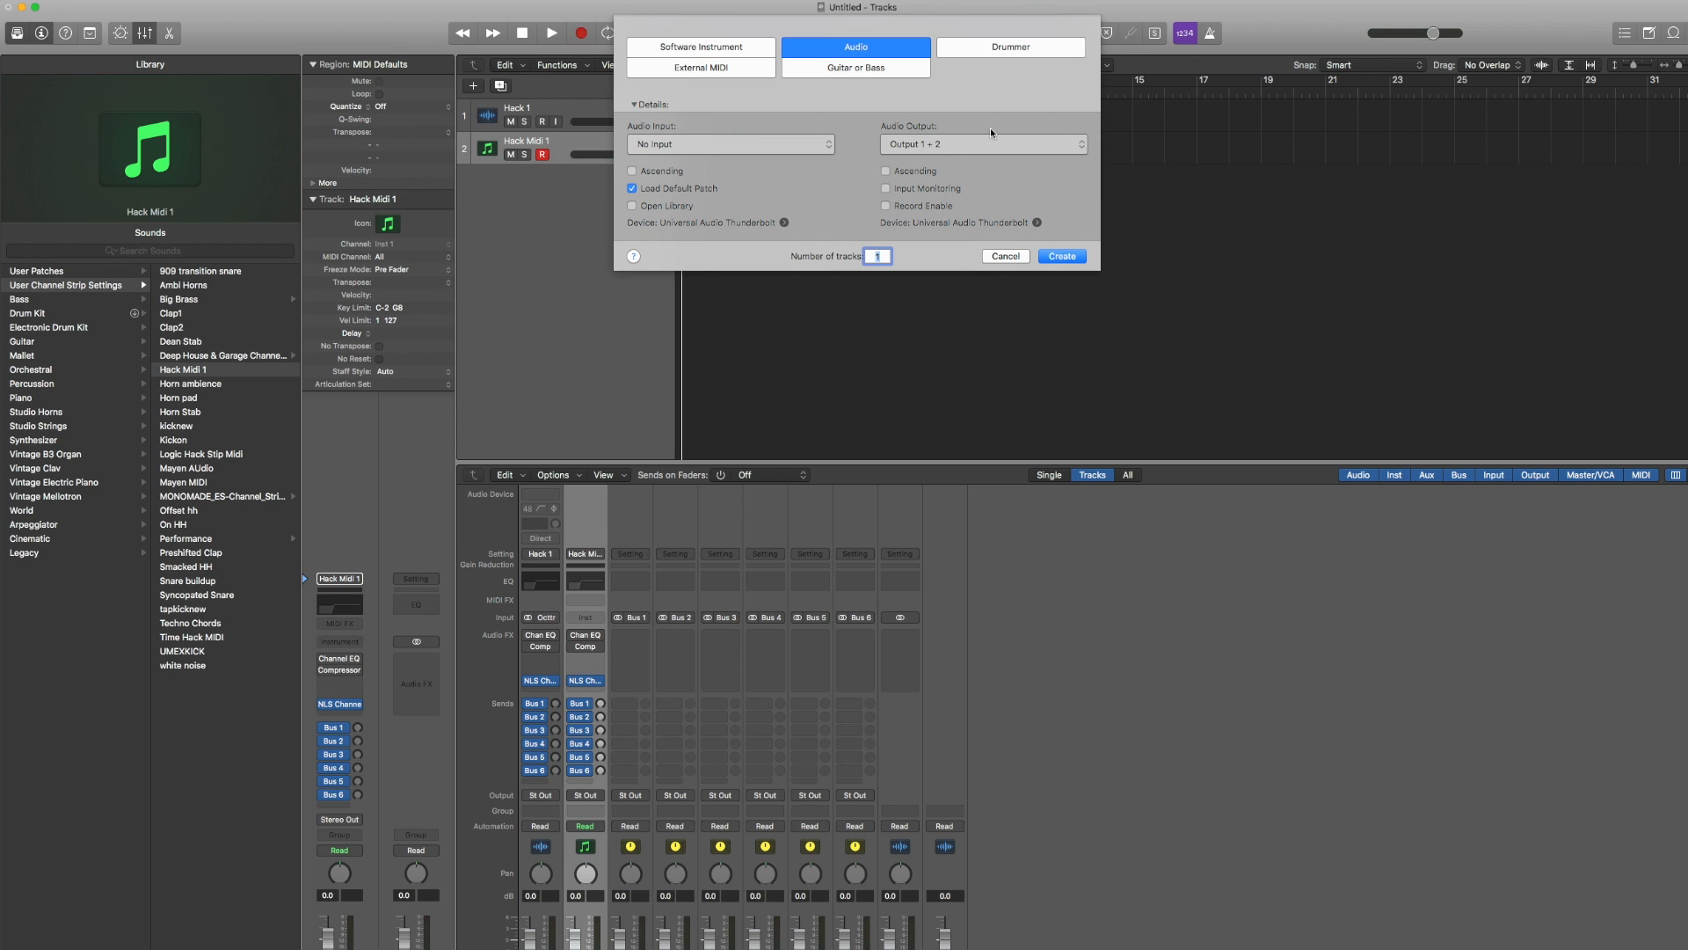
{"action": "left_click", "coordinate": [1062, 256]}
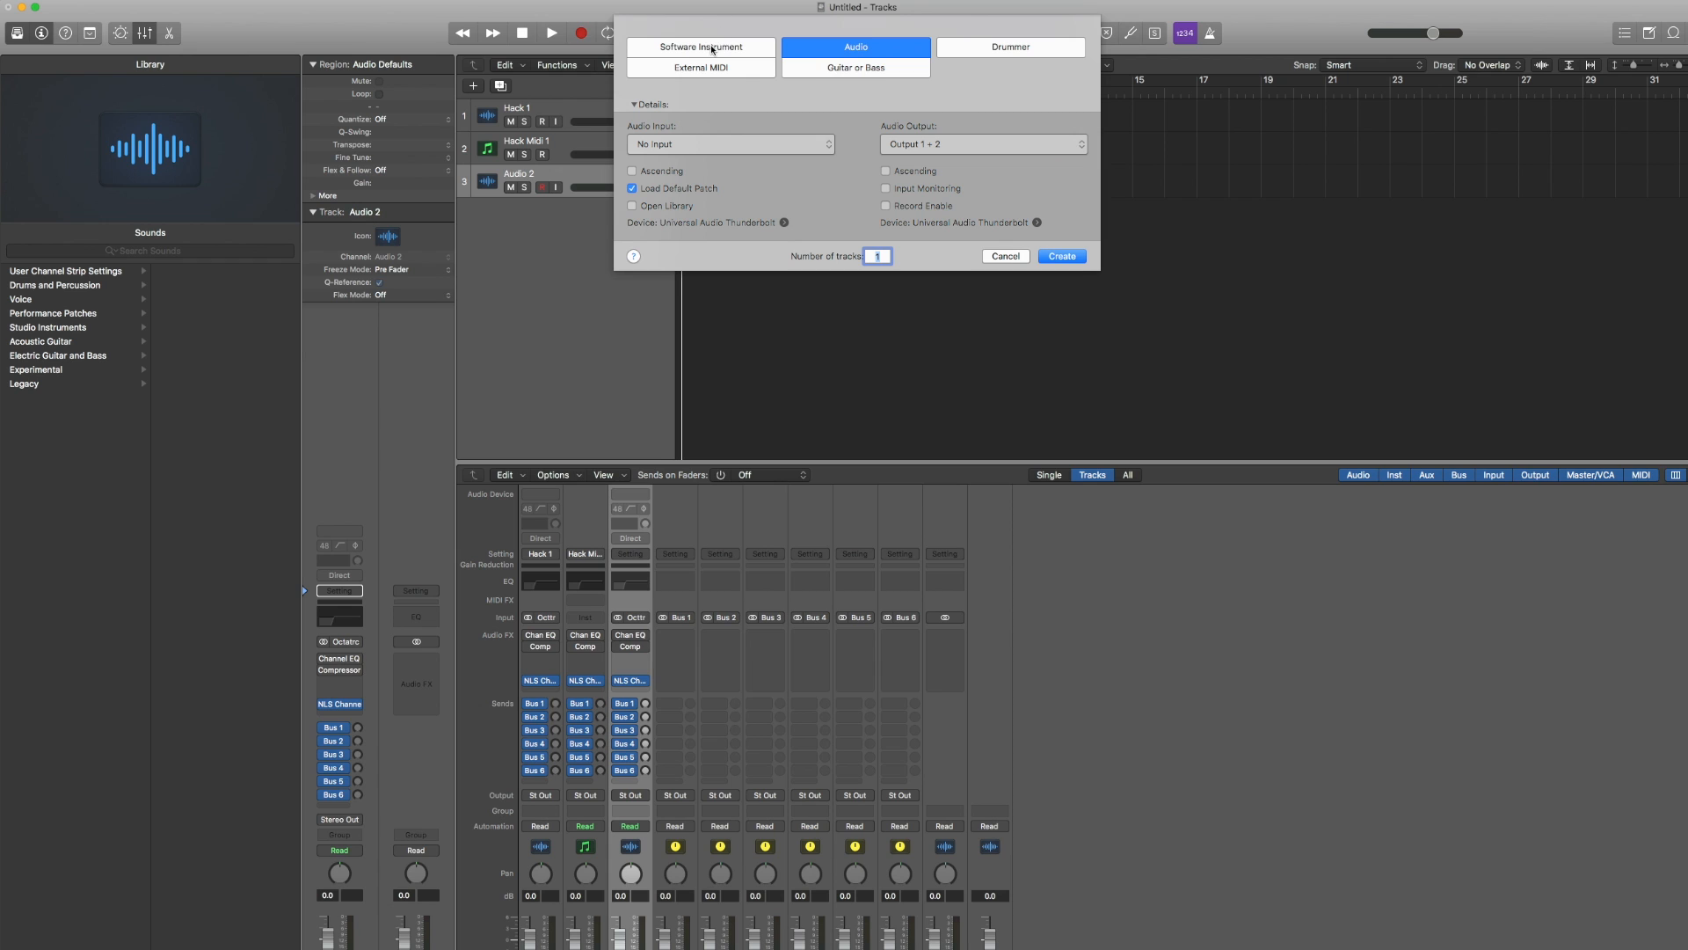
{"action": "left_click", "coordinate": [712, 49]}
{"action": "key", "text": "Return"}
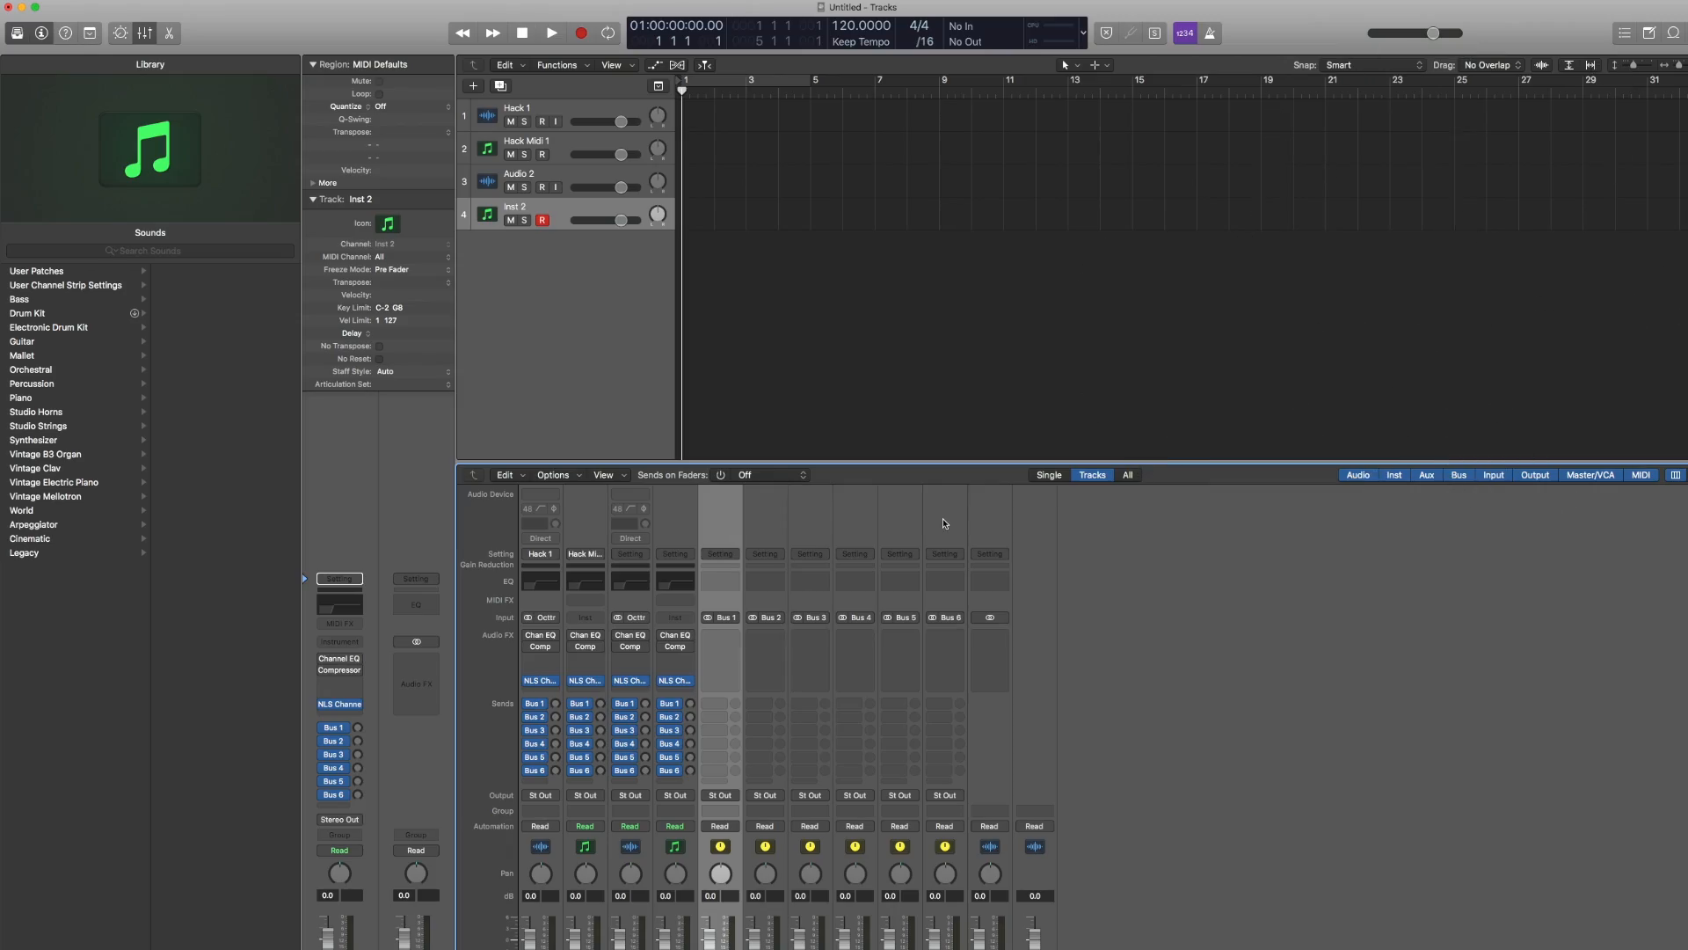
Insert a Channel EQ on all six aux channels, Bus 1 through Bus 6, at once, and close the plug-in window
{"action": "left_click", "coordinate": [944, 523], "text": "shift"}
{"action": "left_click", "coordinate": [722, 583]}
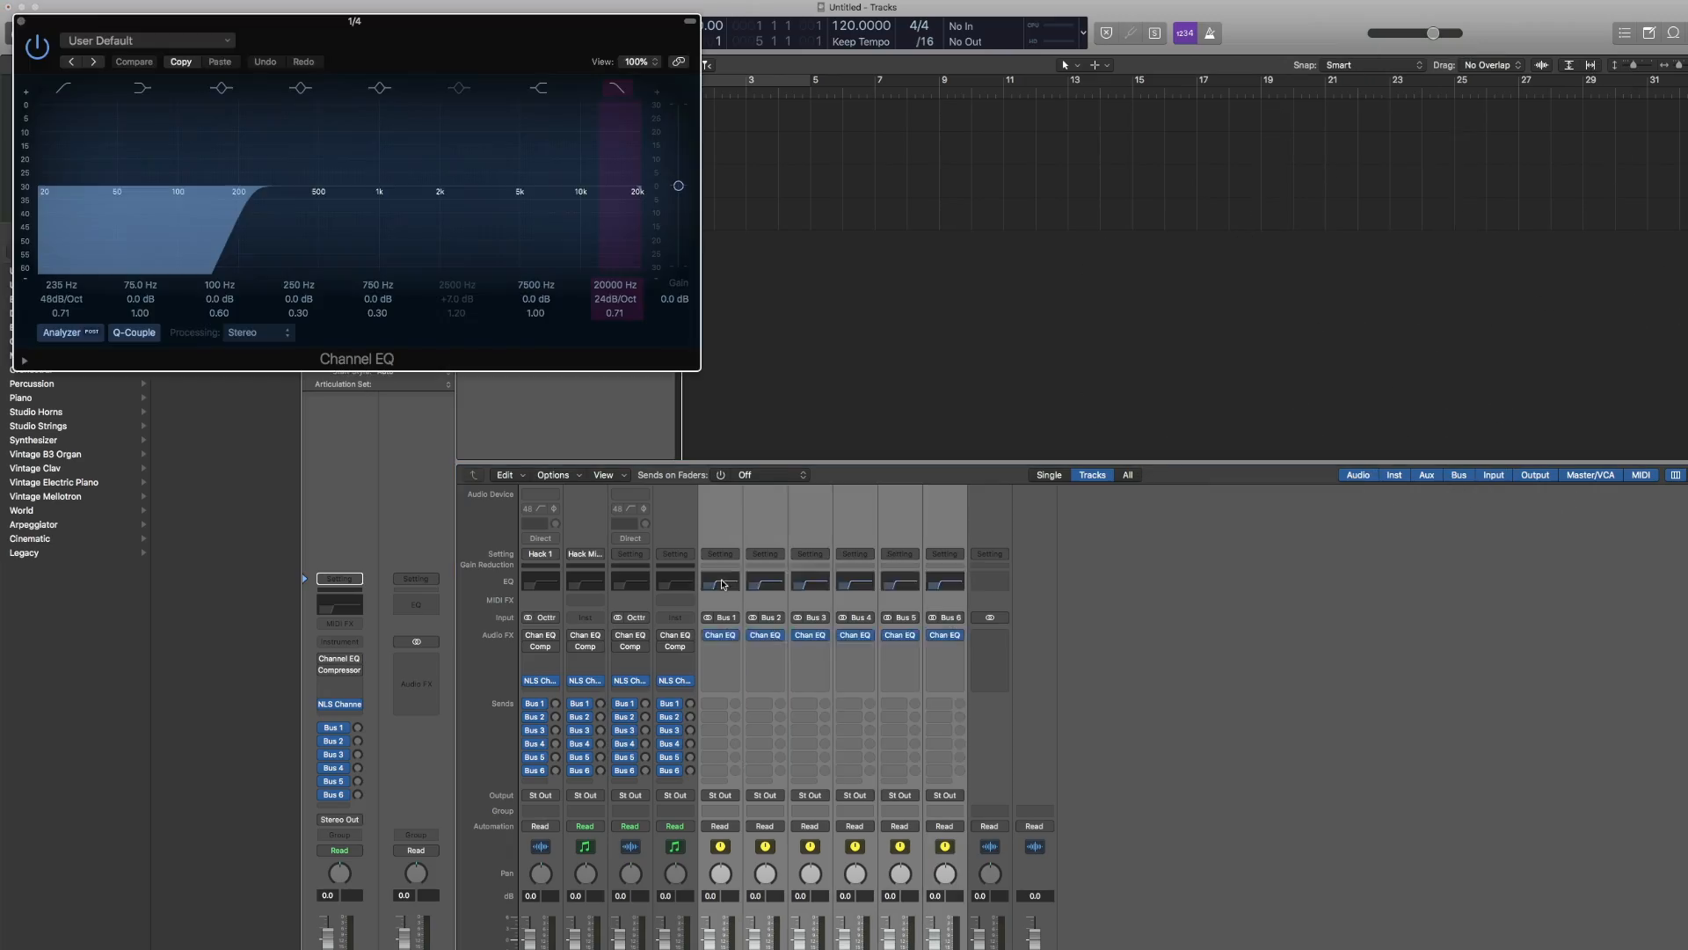
{"action": "left_click", "coordinate": [21, 20]}
{"action": "left_click", "coordinate": [701, 501]}
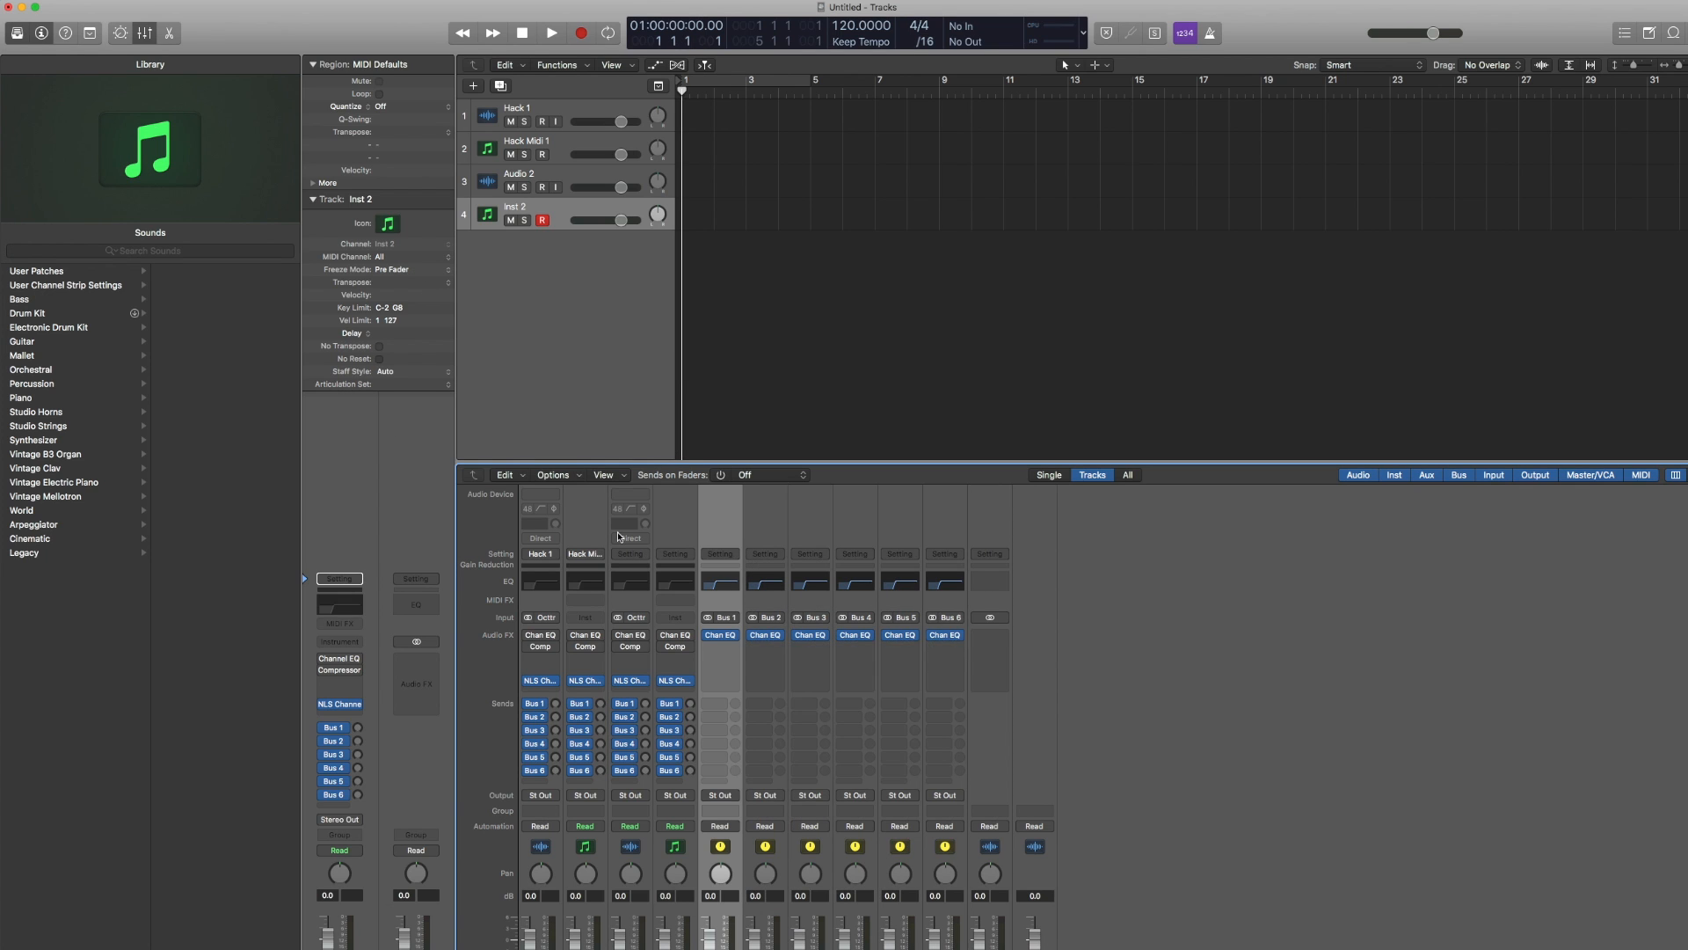
Insert a stereo Echo after the Channel EQ on the Bus 1 aux and set its note value to 1/4
{"action": "left_click", "coordinate": [731, 653]}
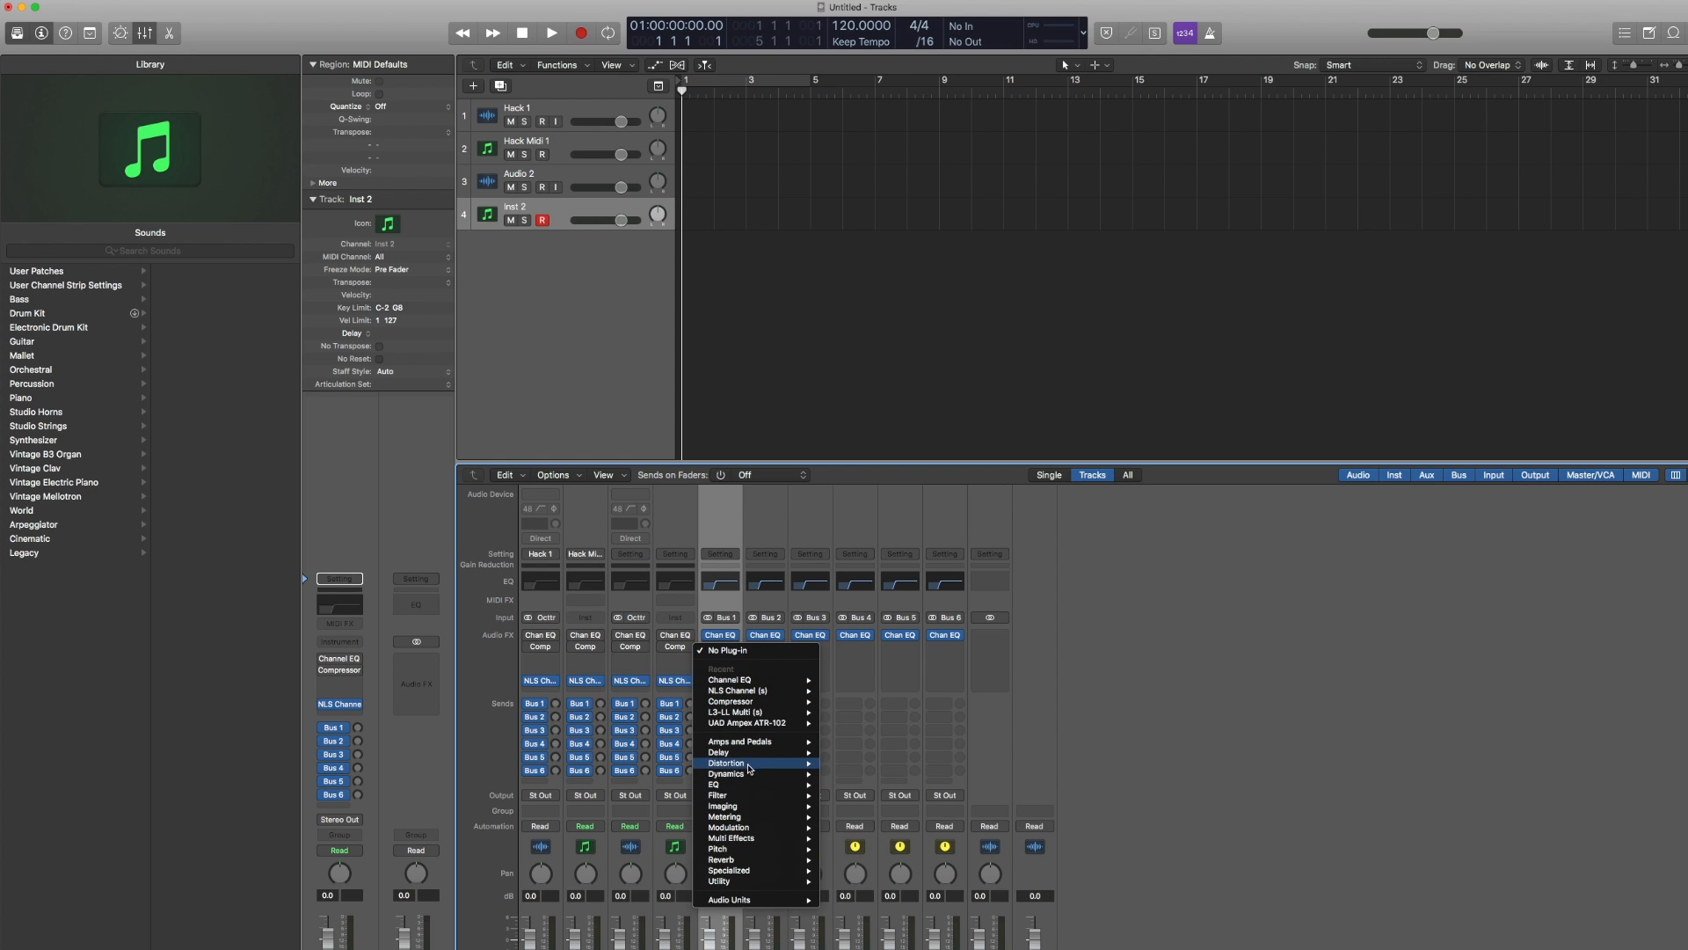
{"action": "mouse_move", "coordinate": [747, 754]}
{"action": "mouse_move", "coordinate": [882, 768]}
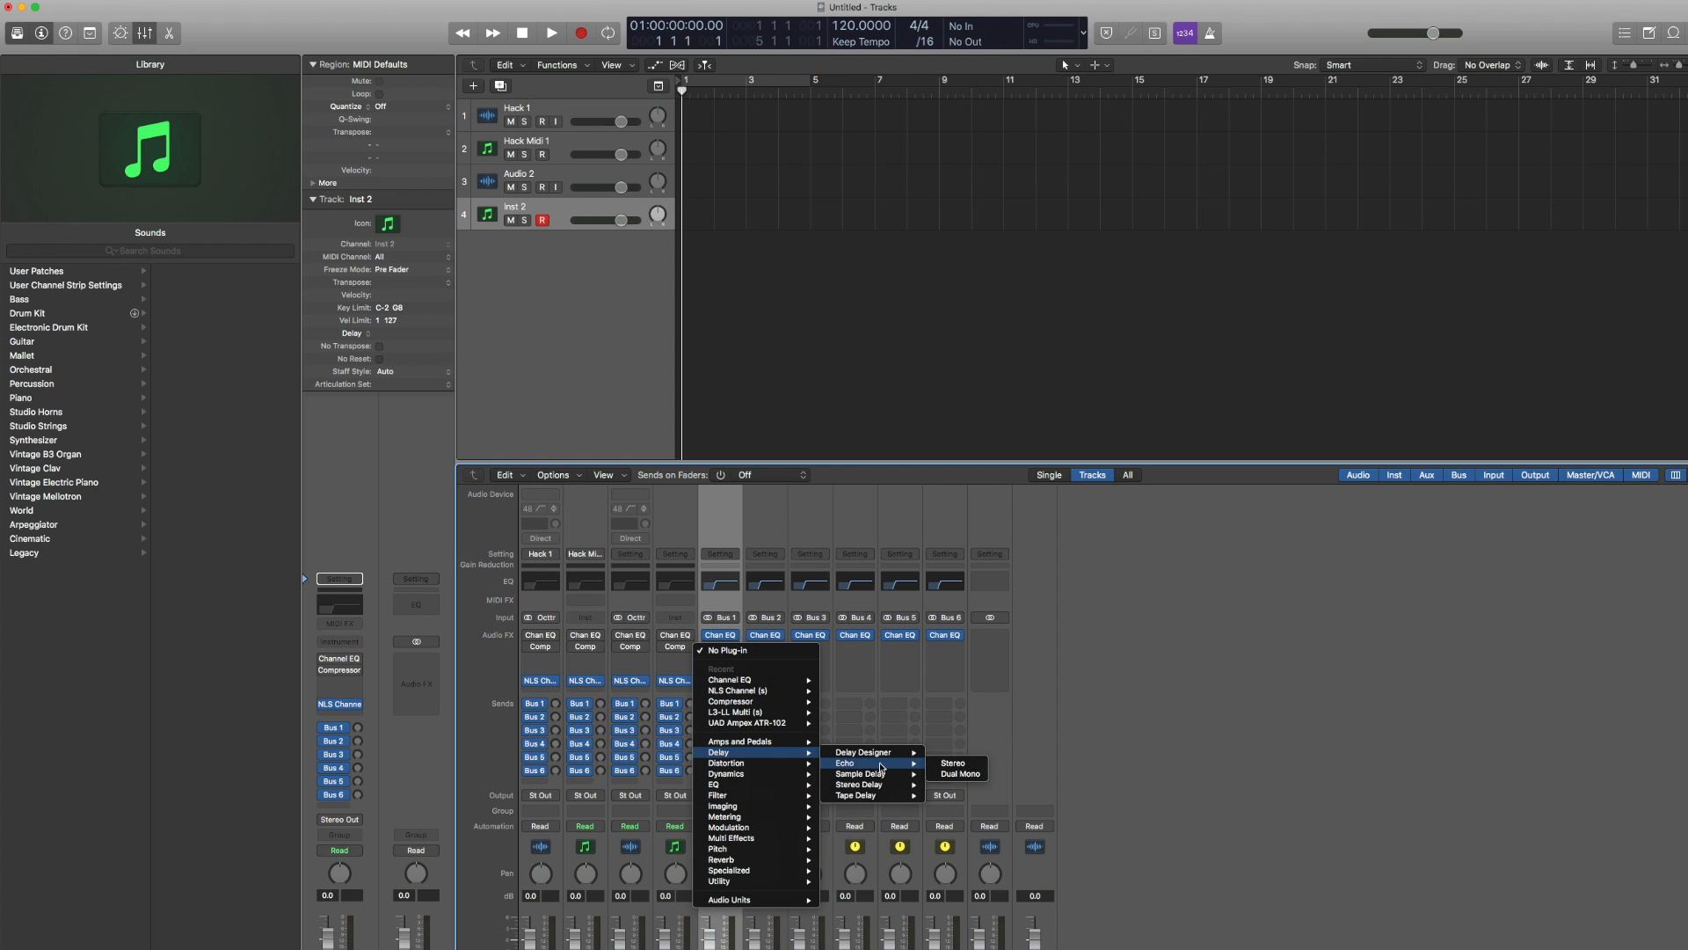
{"action": "left_click", "coordinate": [967, 766]}
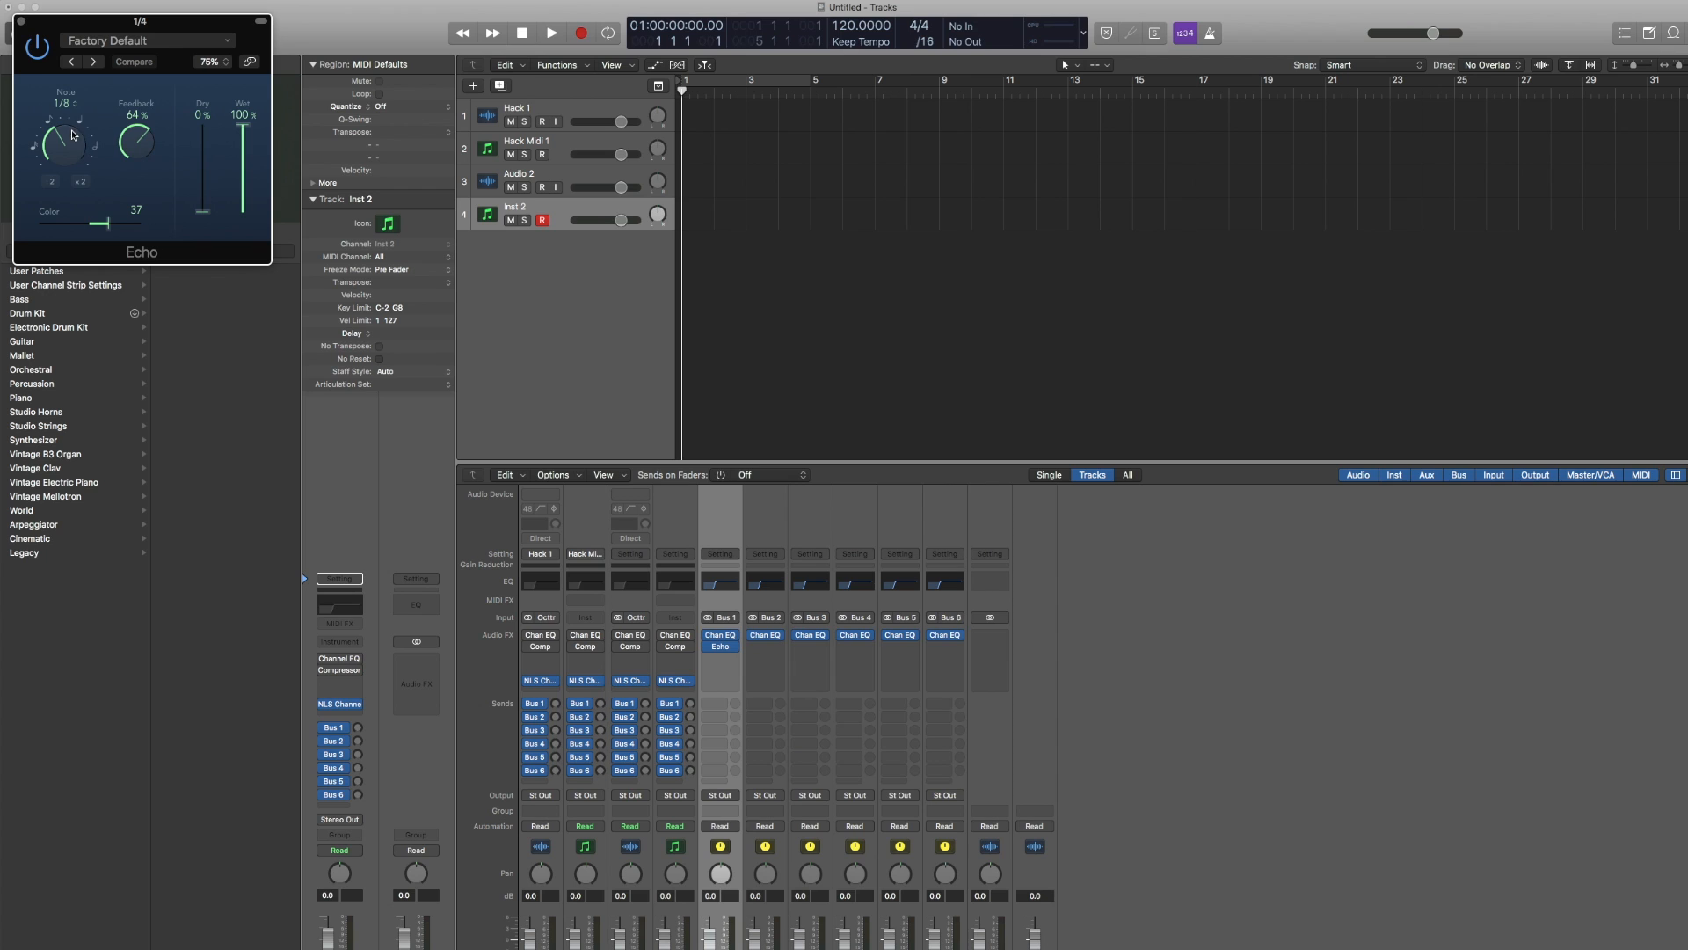
{"action": "left_click", "coordinate": [66, 112]}
{"action": "left_click", "coordinate": [63, 146]}
Copy the Echo from the Bus 1 aux to the Bus 2 aux and set the copy's note value to 1/16
{"action": "left_click", "coordinate": [765, 647]}
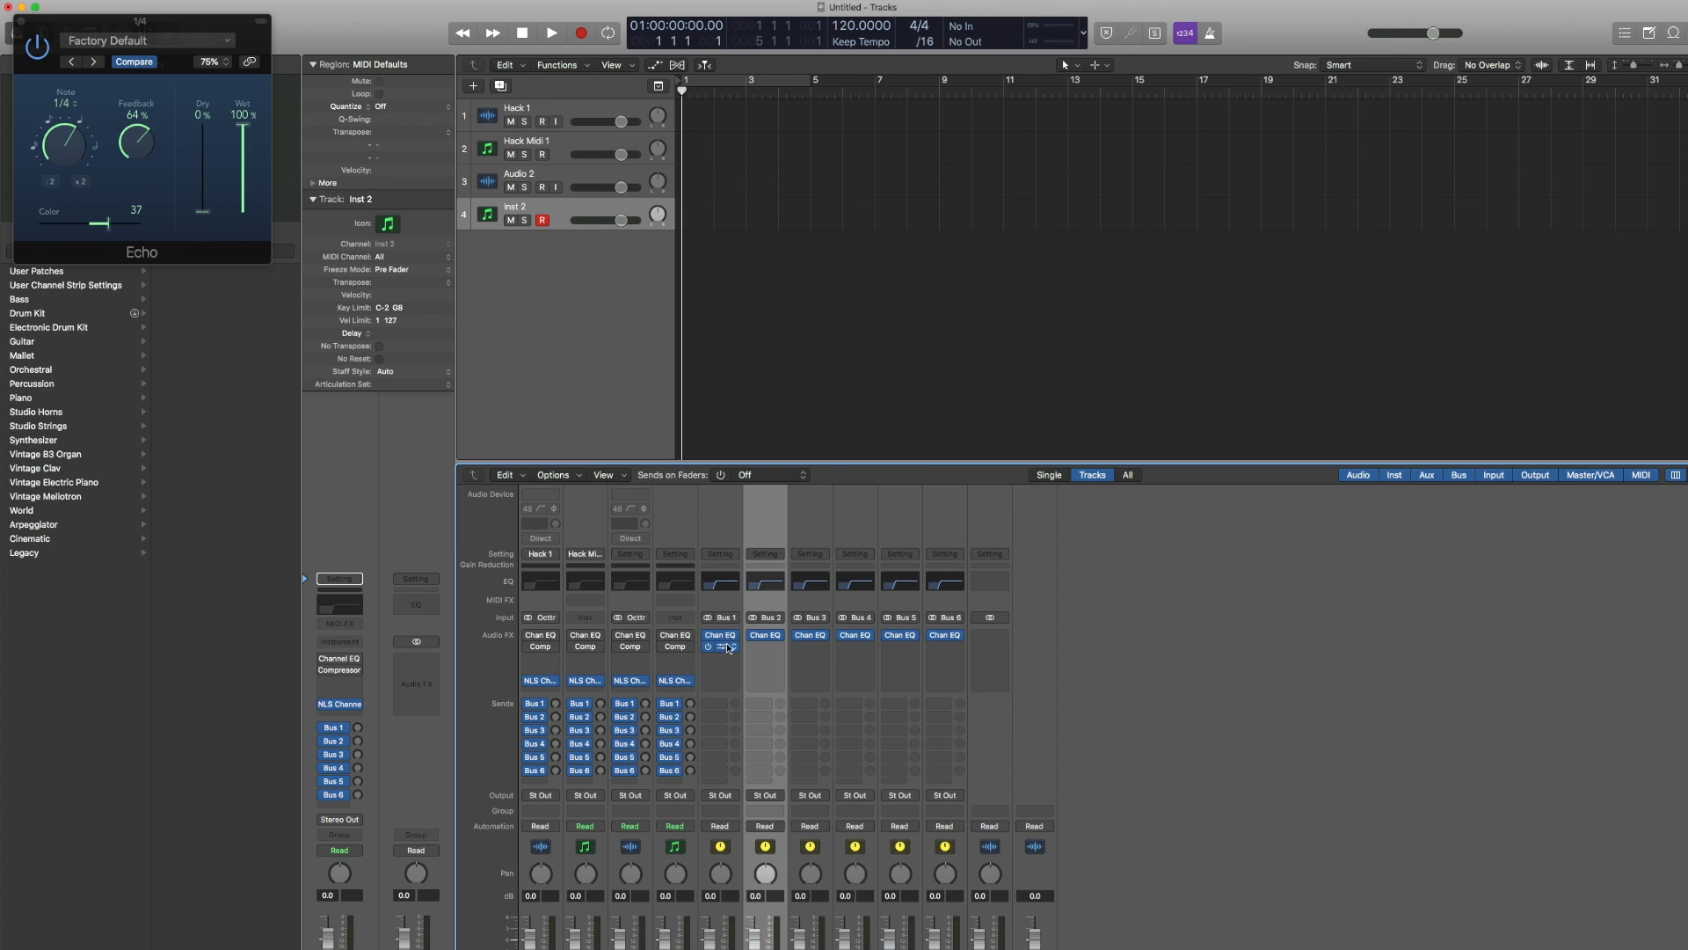
{"action": "left_click_drag", "start_coordinate": [722, 648], "coordinate": [767, 648]}
{"action": "left_click", "coordinate": [83, 118]}
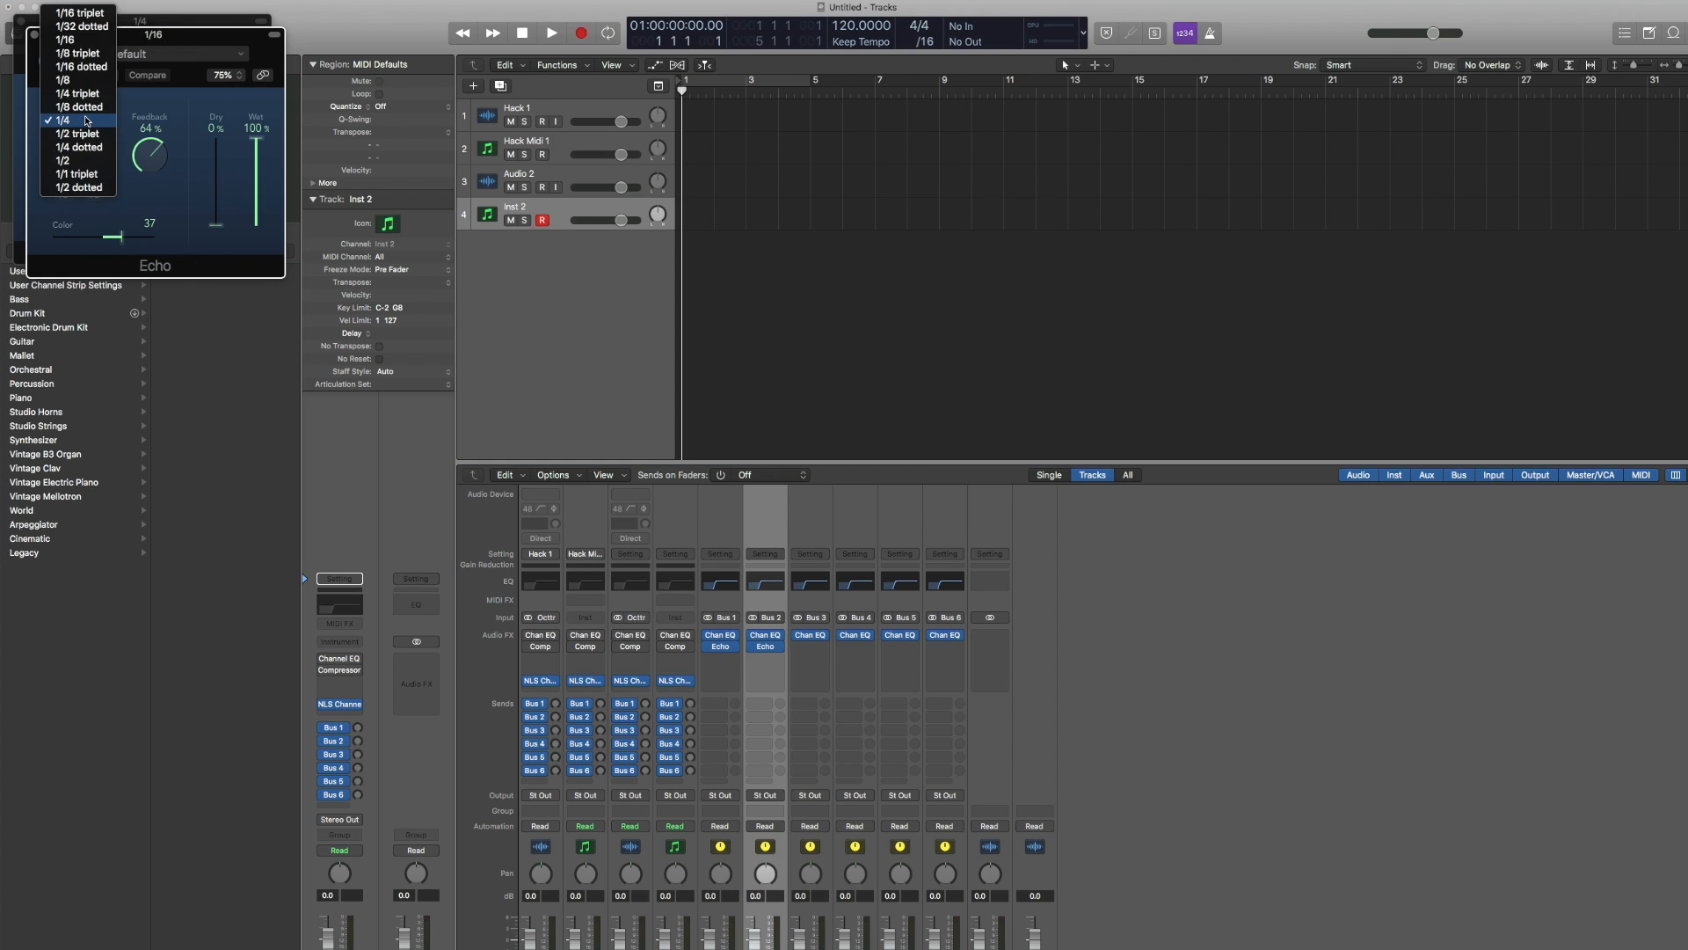
{"action": "left_click", "coordinate": [77, 42]}
{"action": "key", "text": "v"}
{"action": "left_click", "coordinate": [812, 531]}
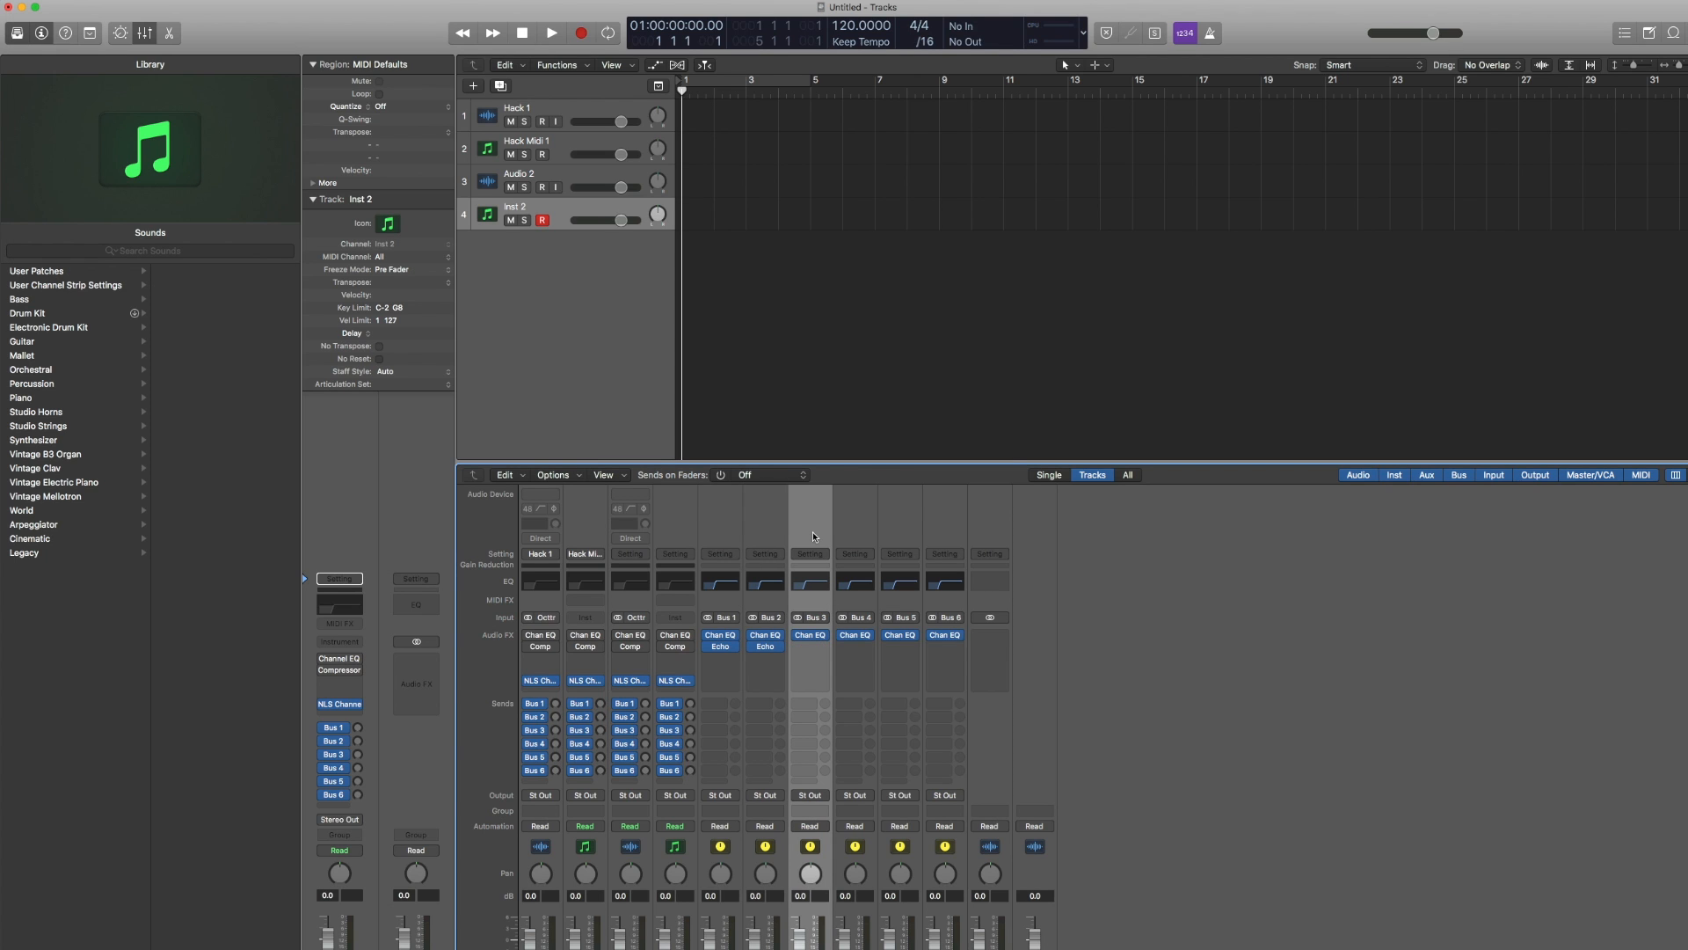
Insert a Chorus after the Channel EQ on the Bus 3 aux
{"action": "left_click", "coordinate": [809, 646]}
{"action": "mouse_move", "coordinate": [817, 828]}
{"action": "mouse_move", "coordinate": [932, 827]}
{"action": "left_click", "coordinate": [1038, 828]}
Insert a Space Designer reverb after the Channel EQ on the Bus 4 aux and browse its Large Spaces presets
{"action": "left_click", "coordinate": [145, 40]}
{"action": "left_click", "coordinate": [858, 513]}
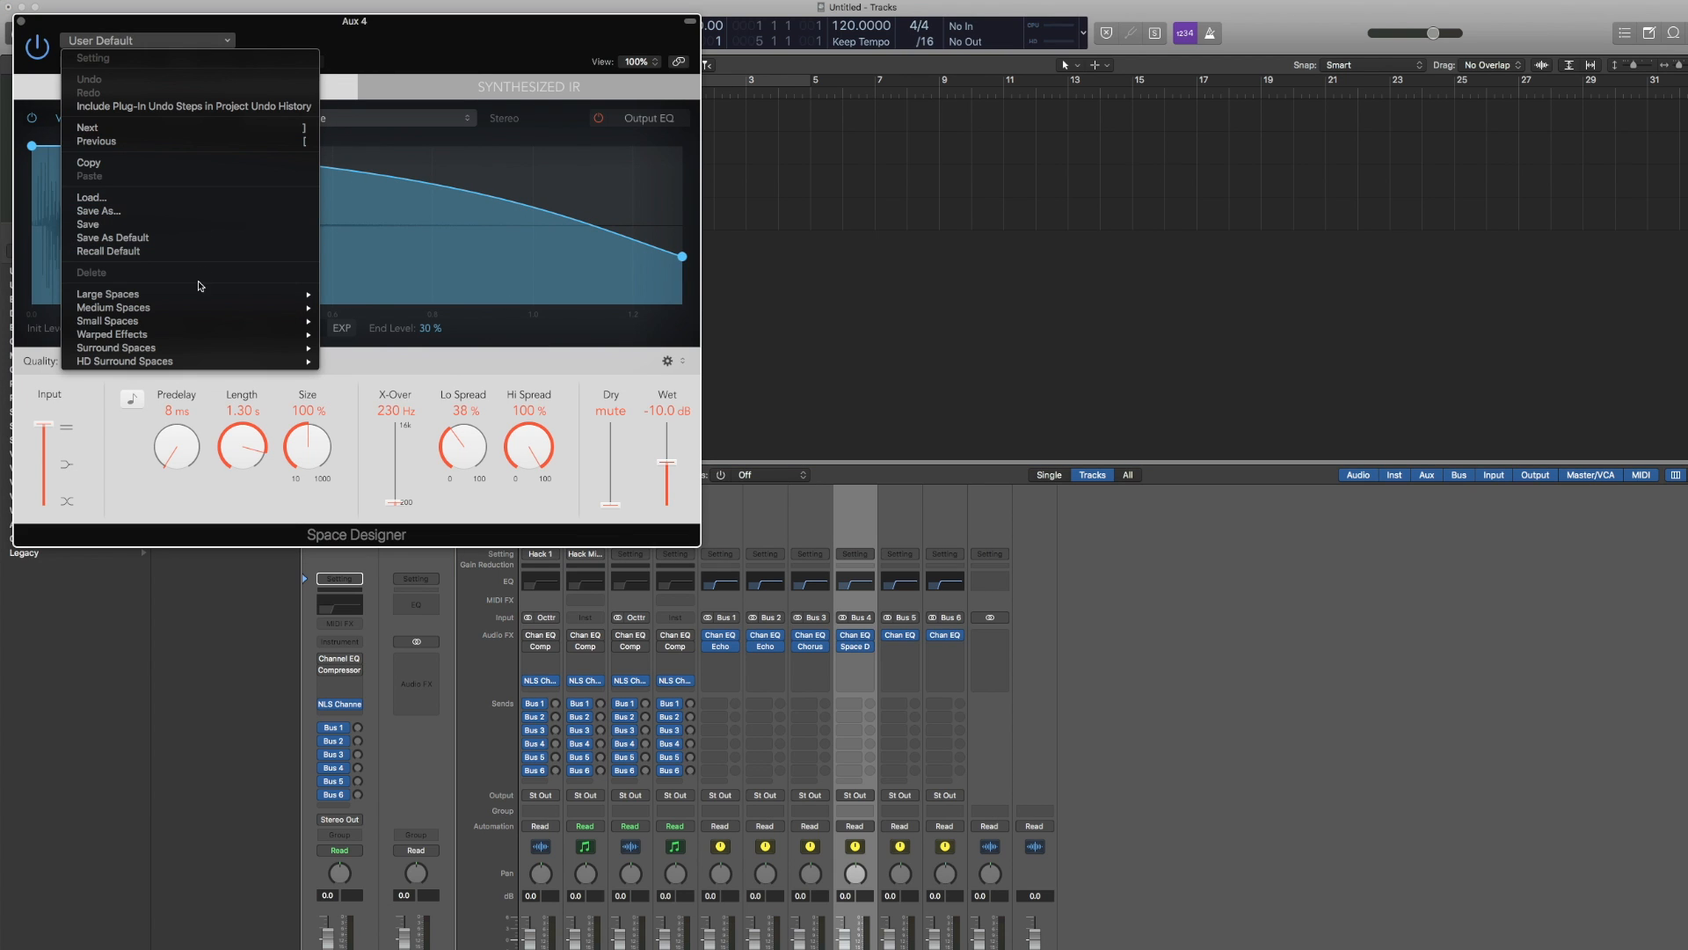
{"action": "mouse_move", "coordinate": [200, 295]}
{"action": "mouse_move", "coordinate": [376, 312]}
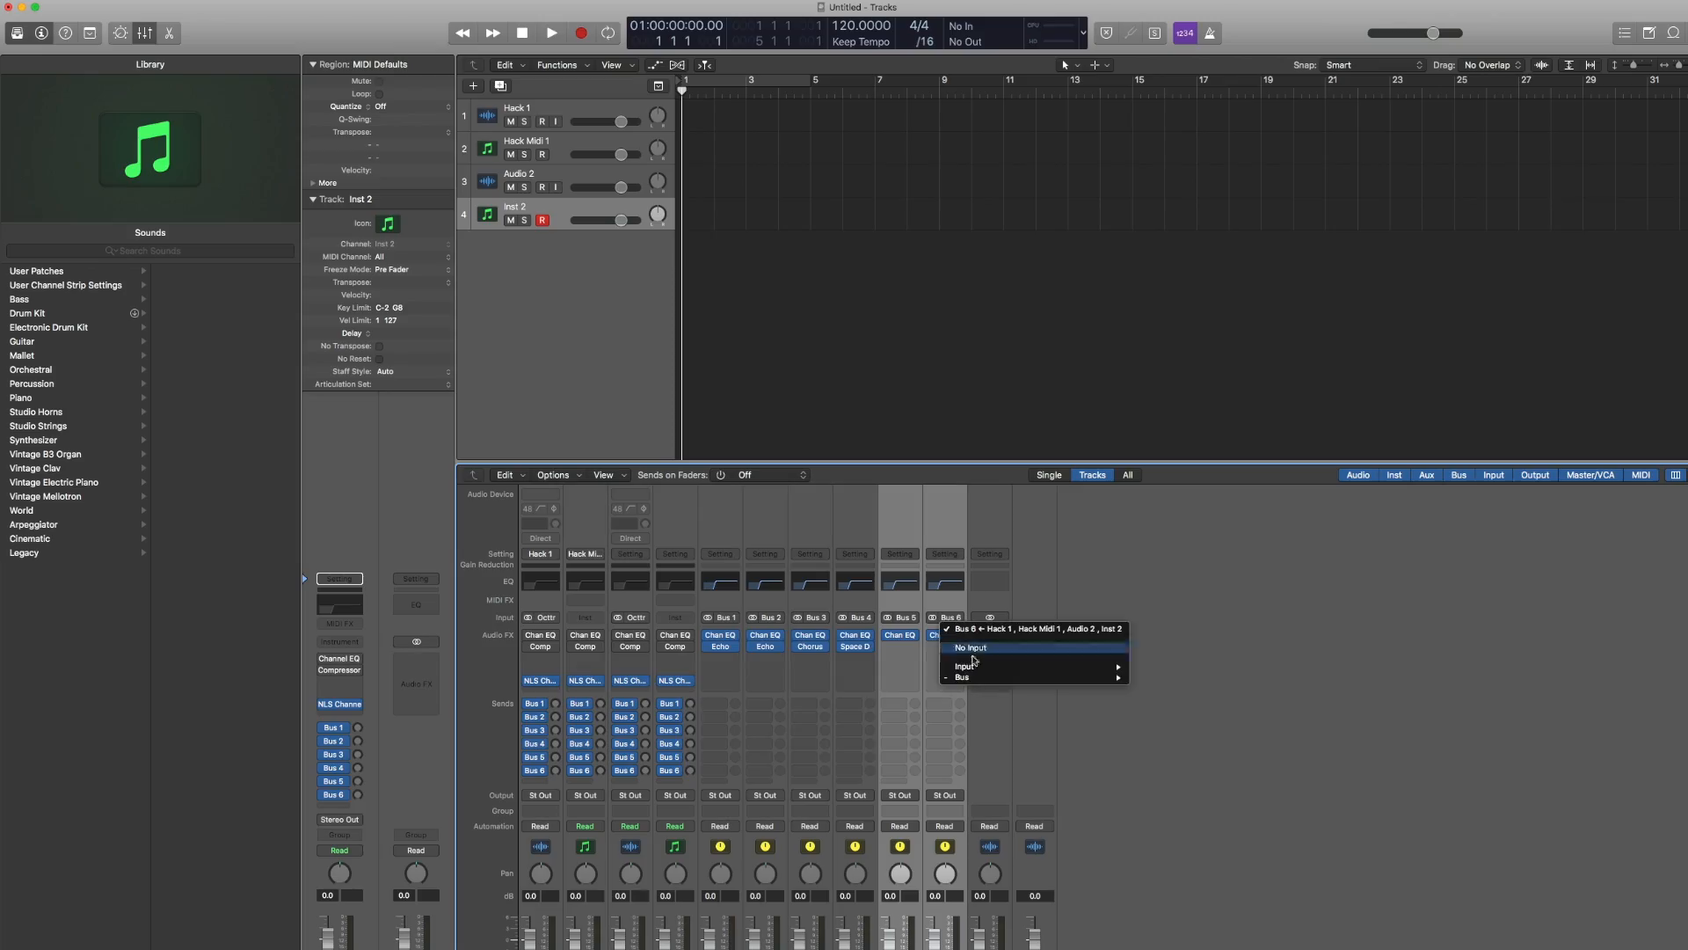
Set the Bus 6 aux's input to Bus 5 and put both Bus 5 auxes in a new group named Pitch
{"action": "mouse_move", "coordinate": [980, 680]}
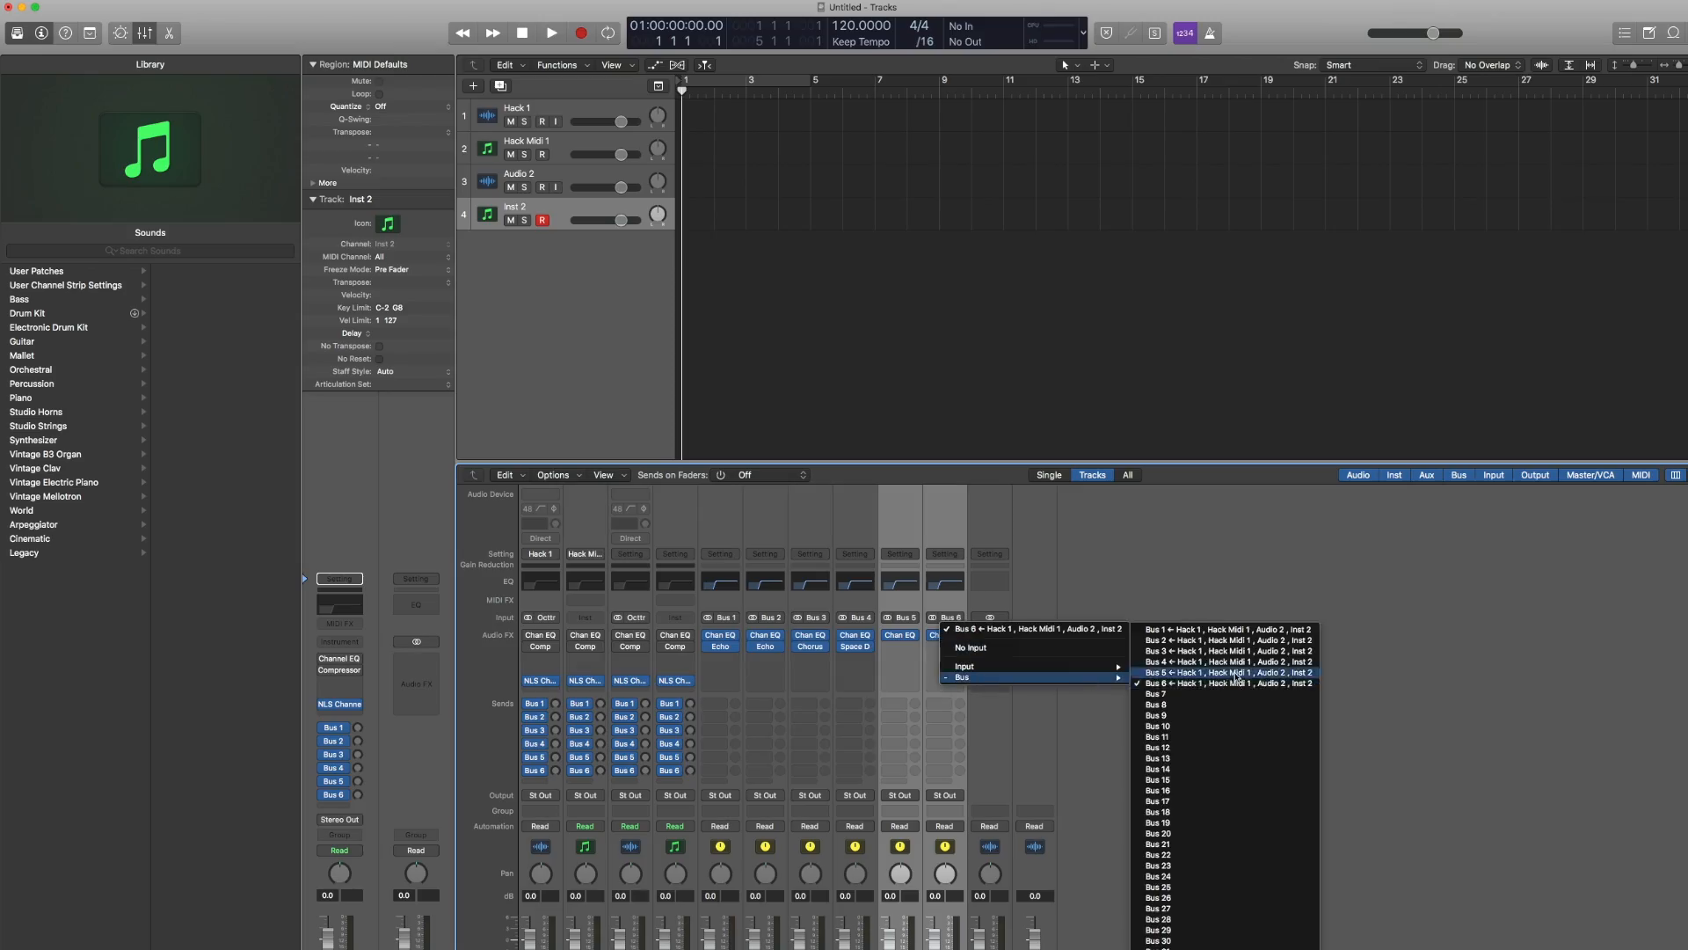
{"action": "key", "text": "Escape"}
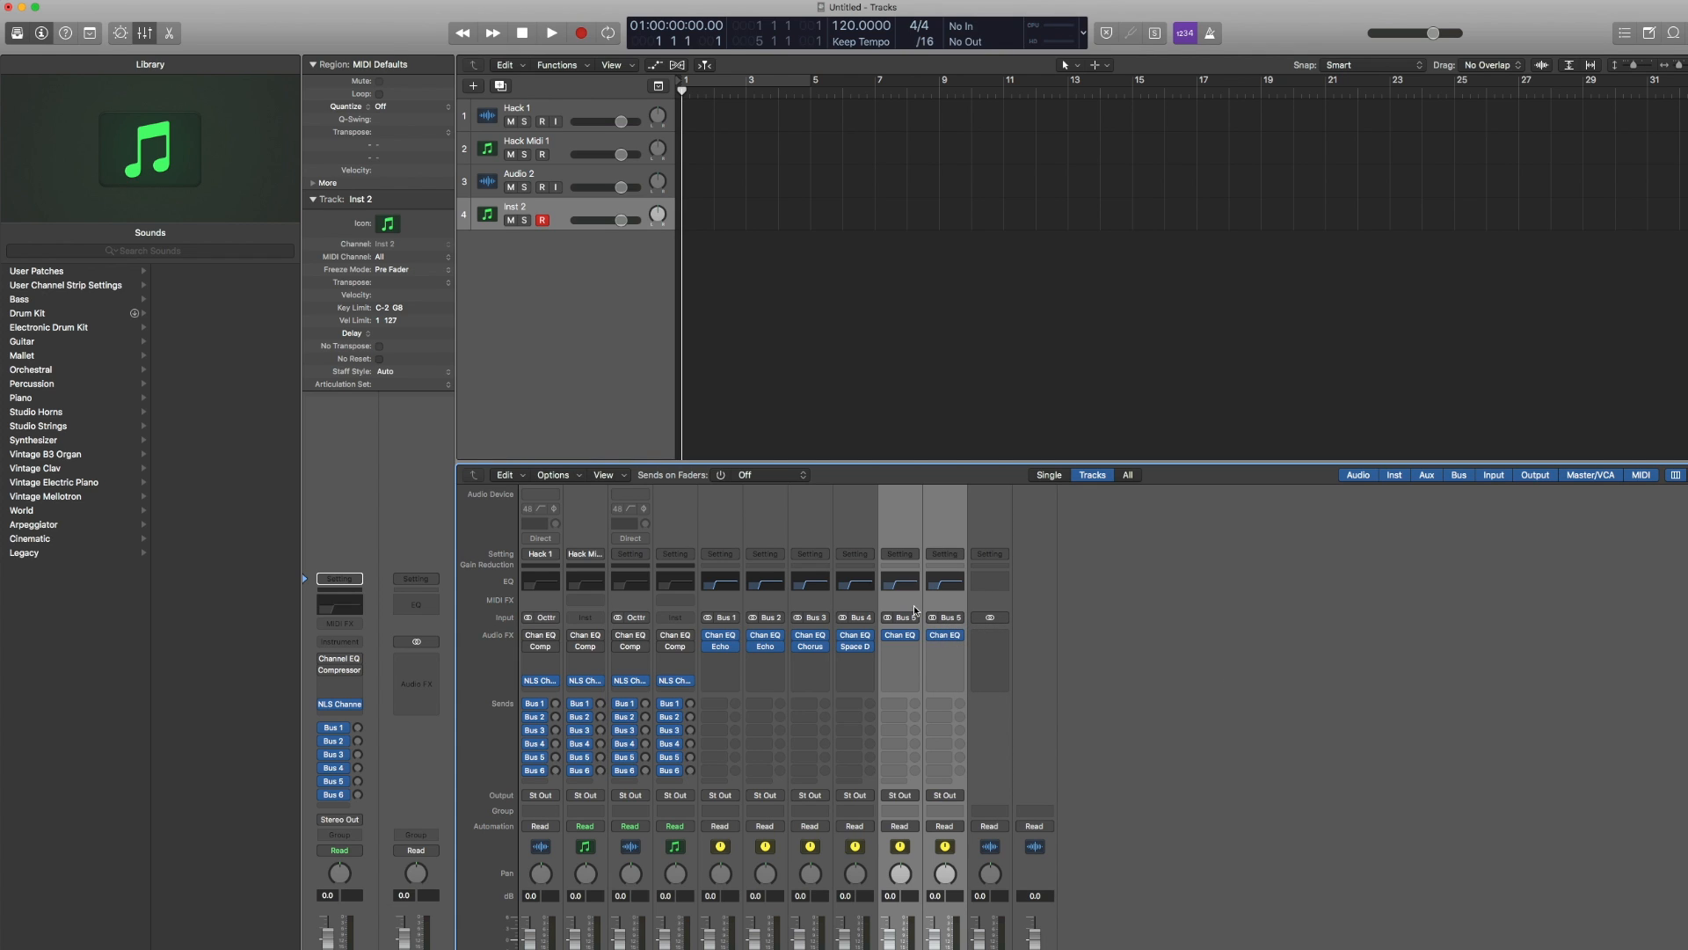
{"action": "left_click", "coordinate": [909, 816]}
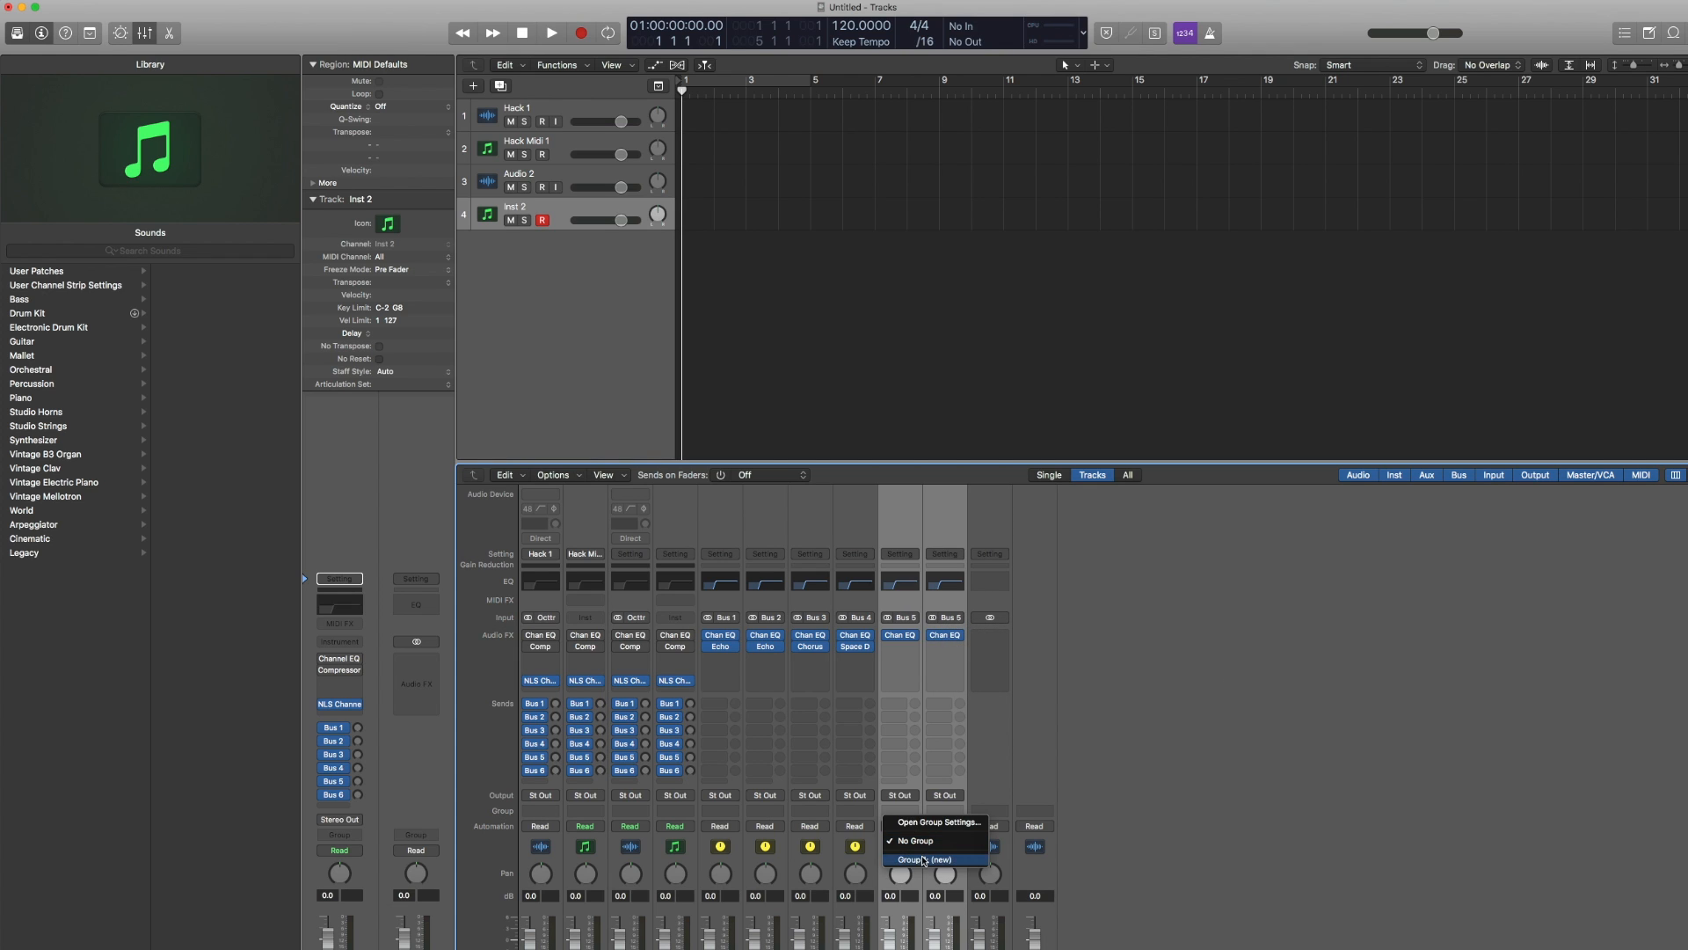
{"action": "left_click", "coordinate": [914, 860]}
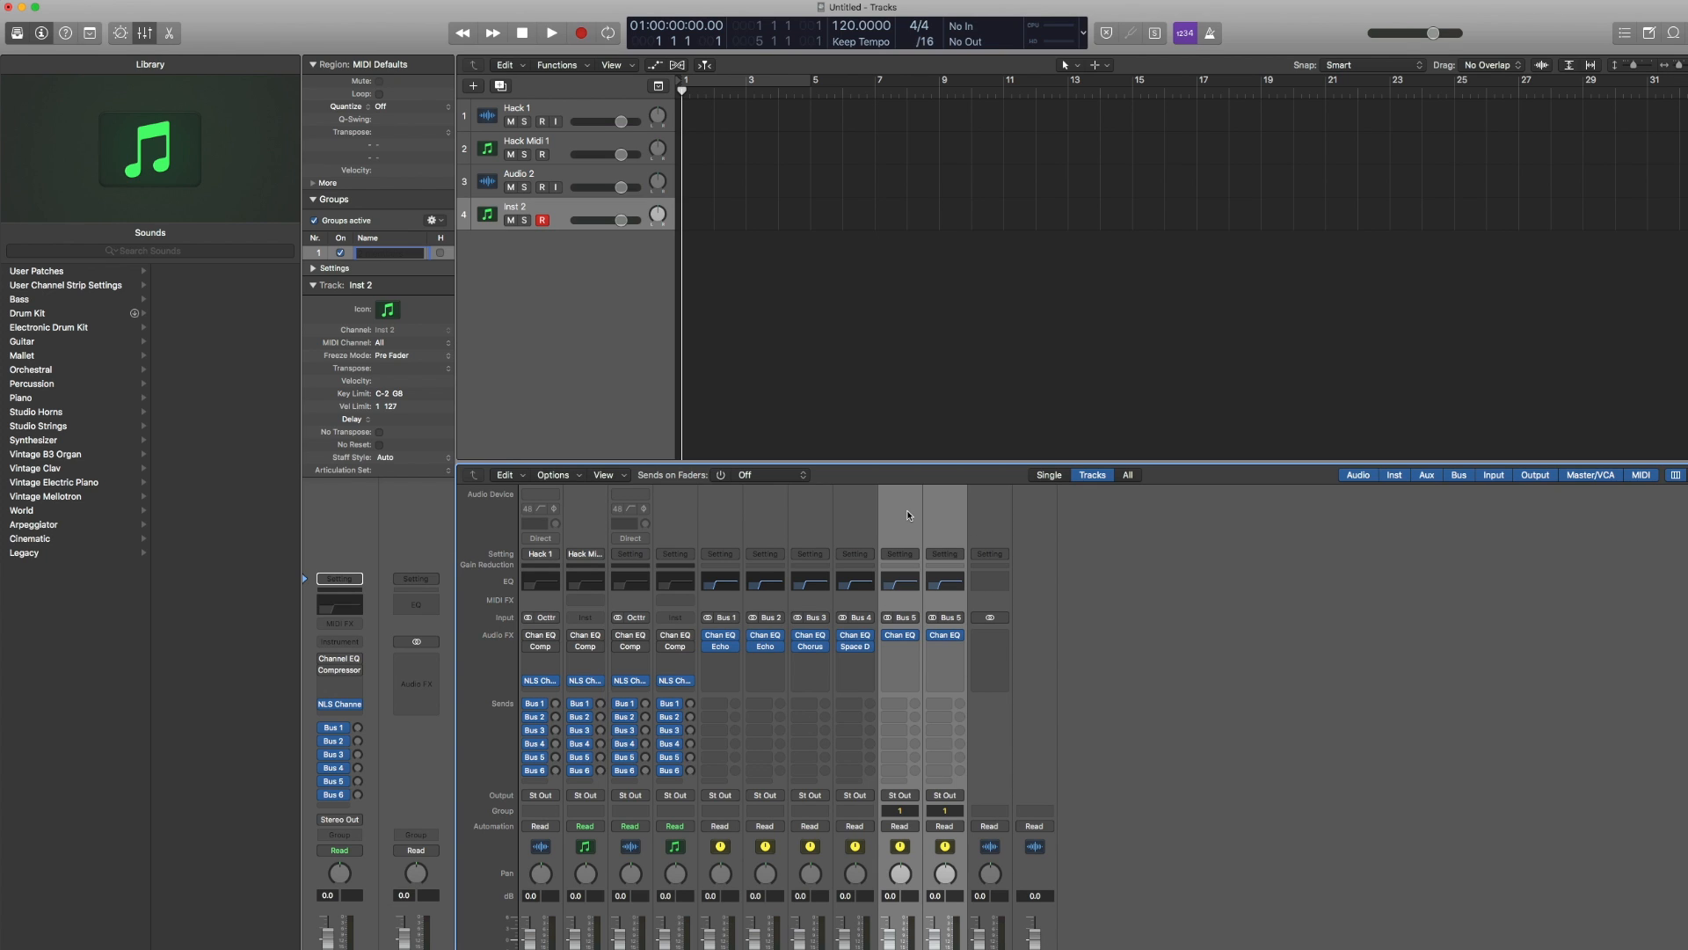
{"action": "type", "text": "Pitch"}
{"action": "key", "text": "Return"}
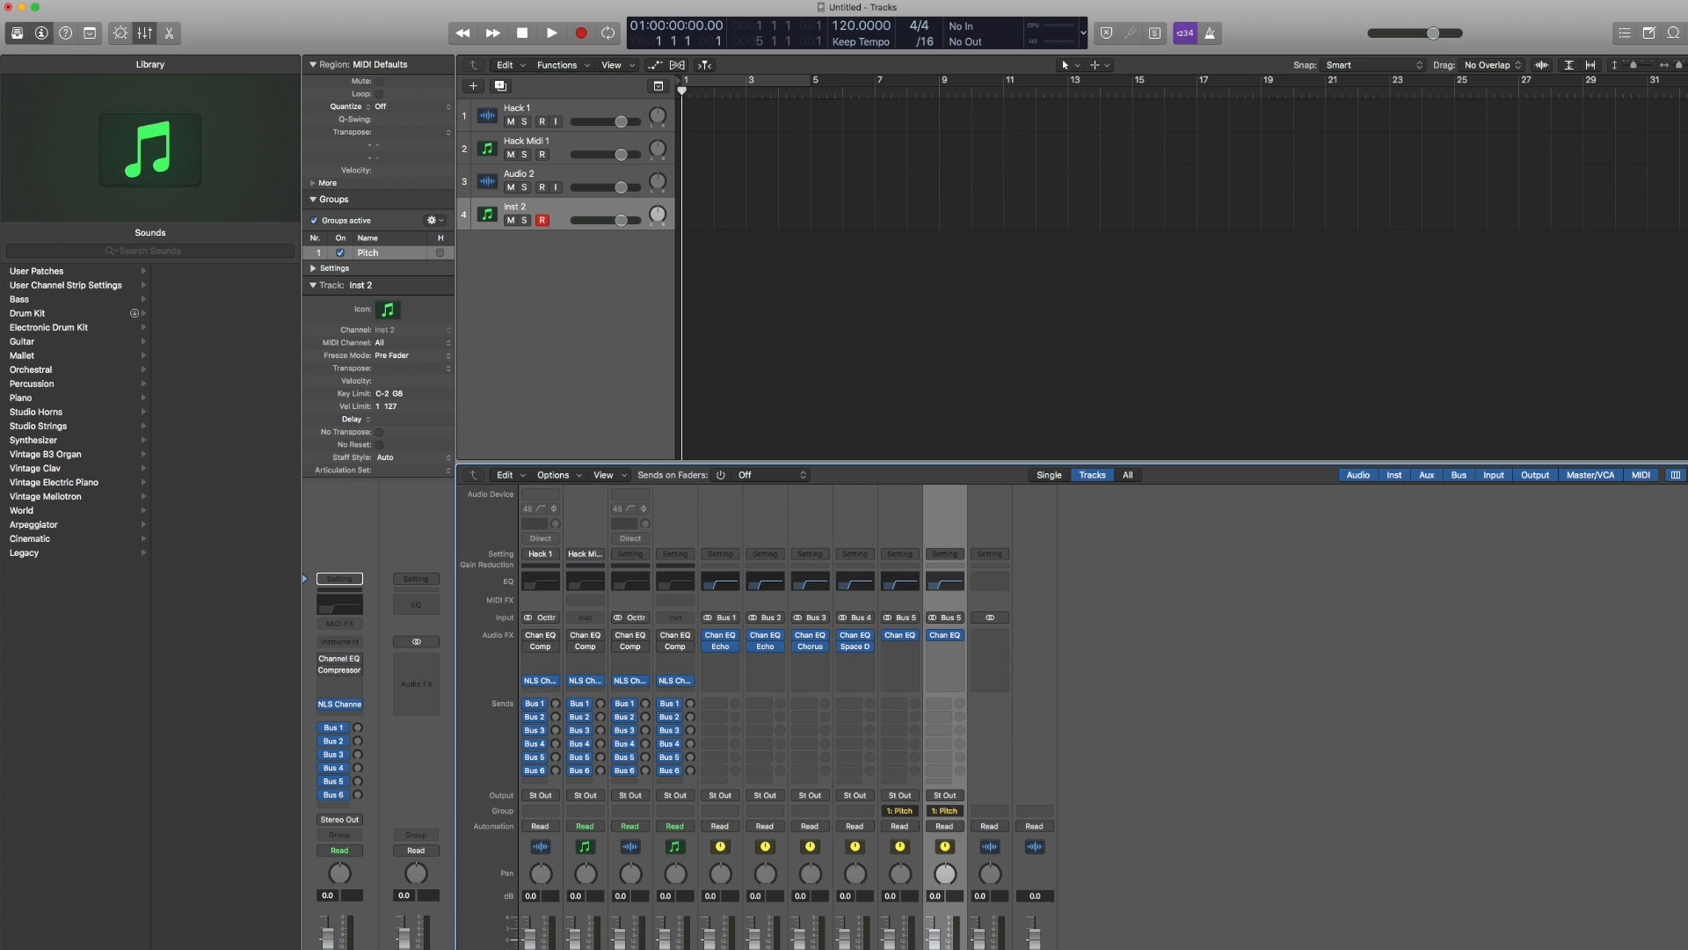
Insert a Pitch Shifter on the first Bus 5 aux and set it to 0 semitones, -10 cents and 100% mix
{"action": "left_click", "coordinate": [901, 648]}
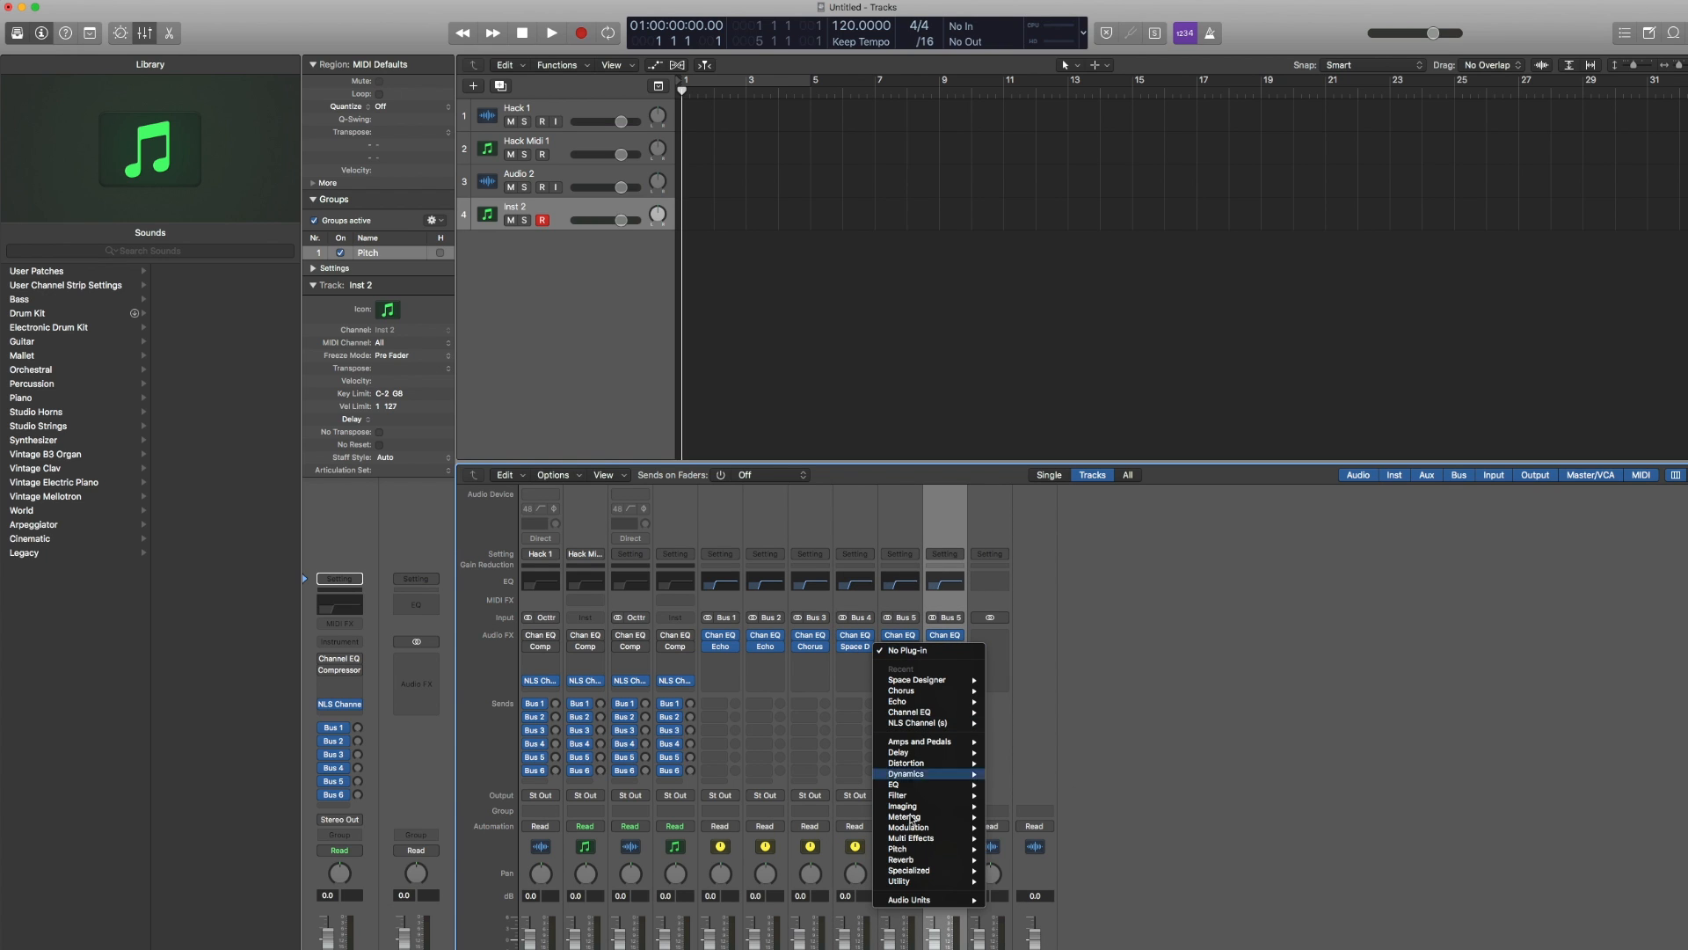
{"action": "mouse_move", "coordinate": [925, 851]}
{"action": "left_click", "coordinate": [1024, 859]}
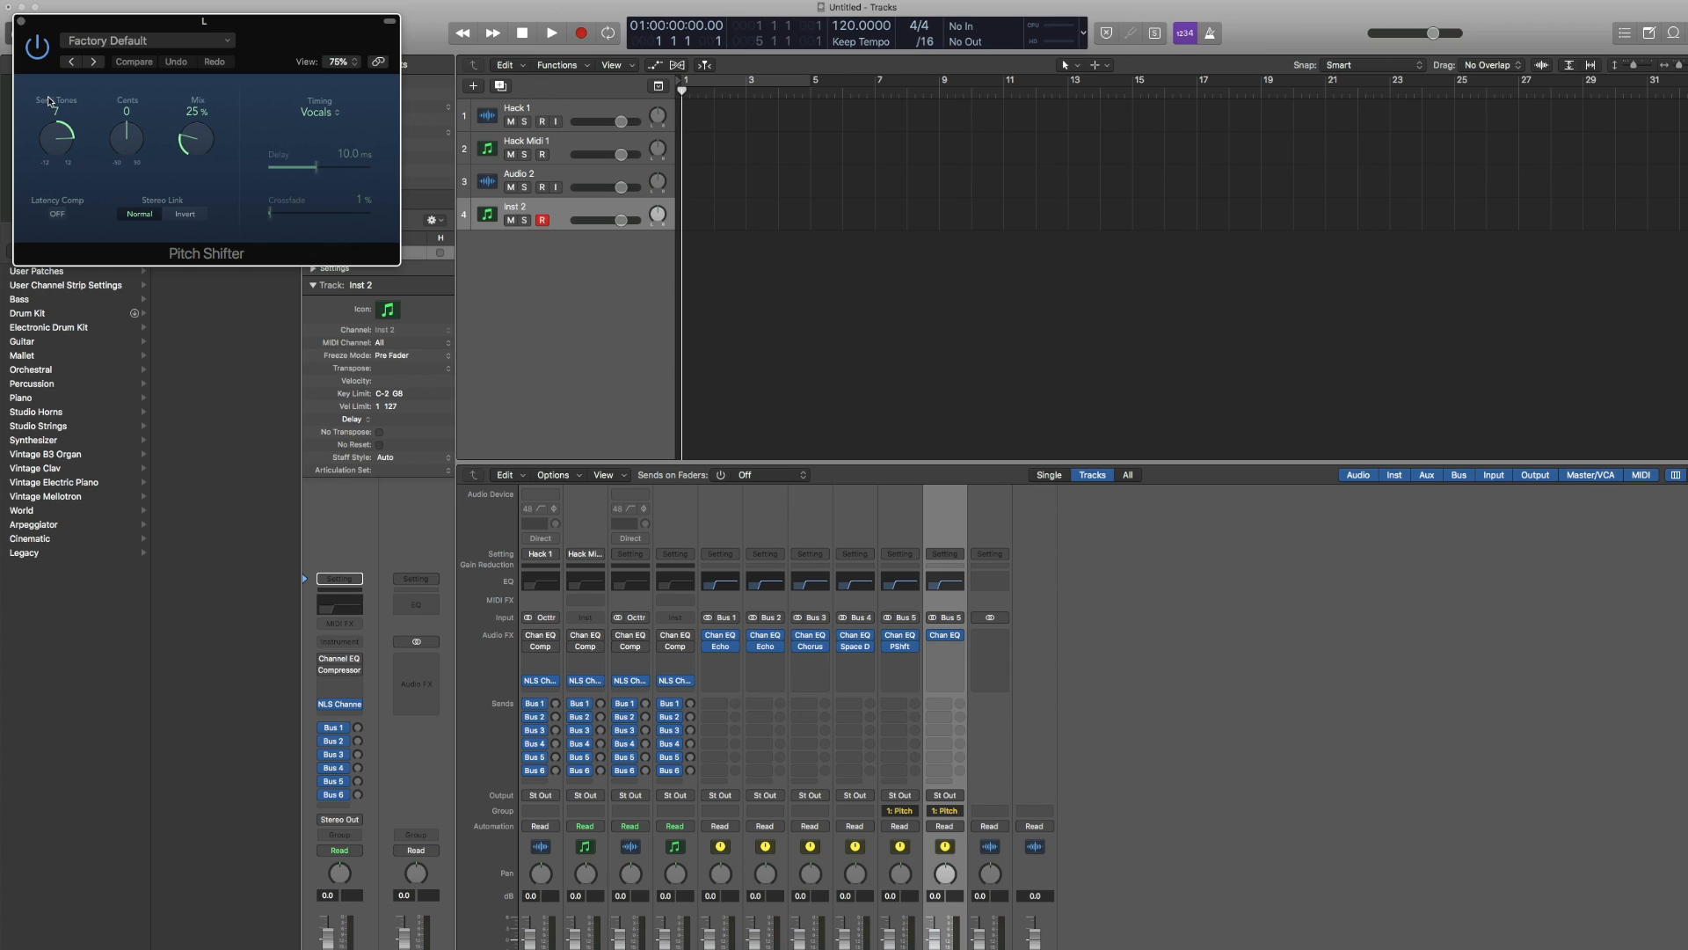
{"action": "double_click", "coordinate": [57, 114]}
{"action": "type", "text": "0"}
{"action": "key", "text": "Return"}
{"action": "double_click", "coordinate": [126, 111]}
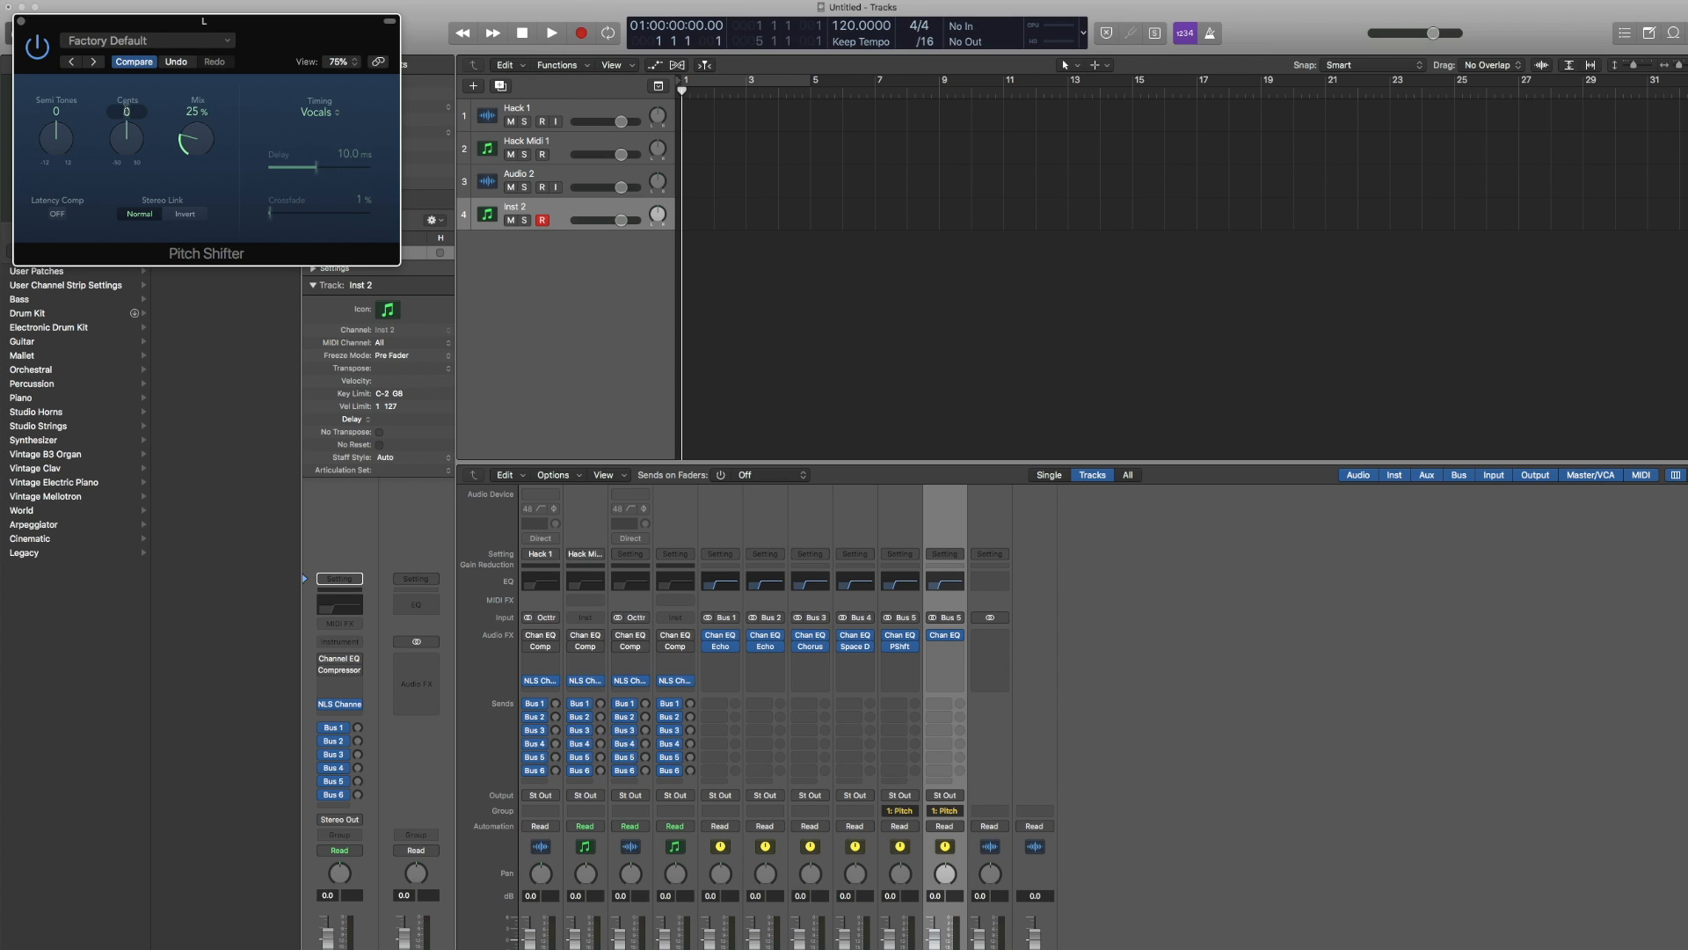
{"action": "key", "text": "Return"}
{"action": "left_click", "coordinate": [21, 21]}
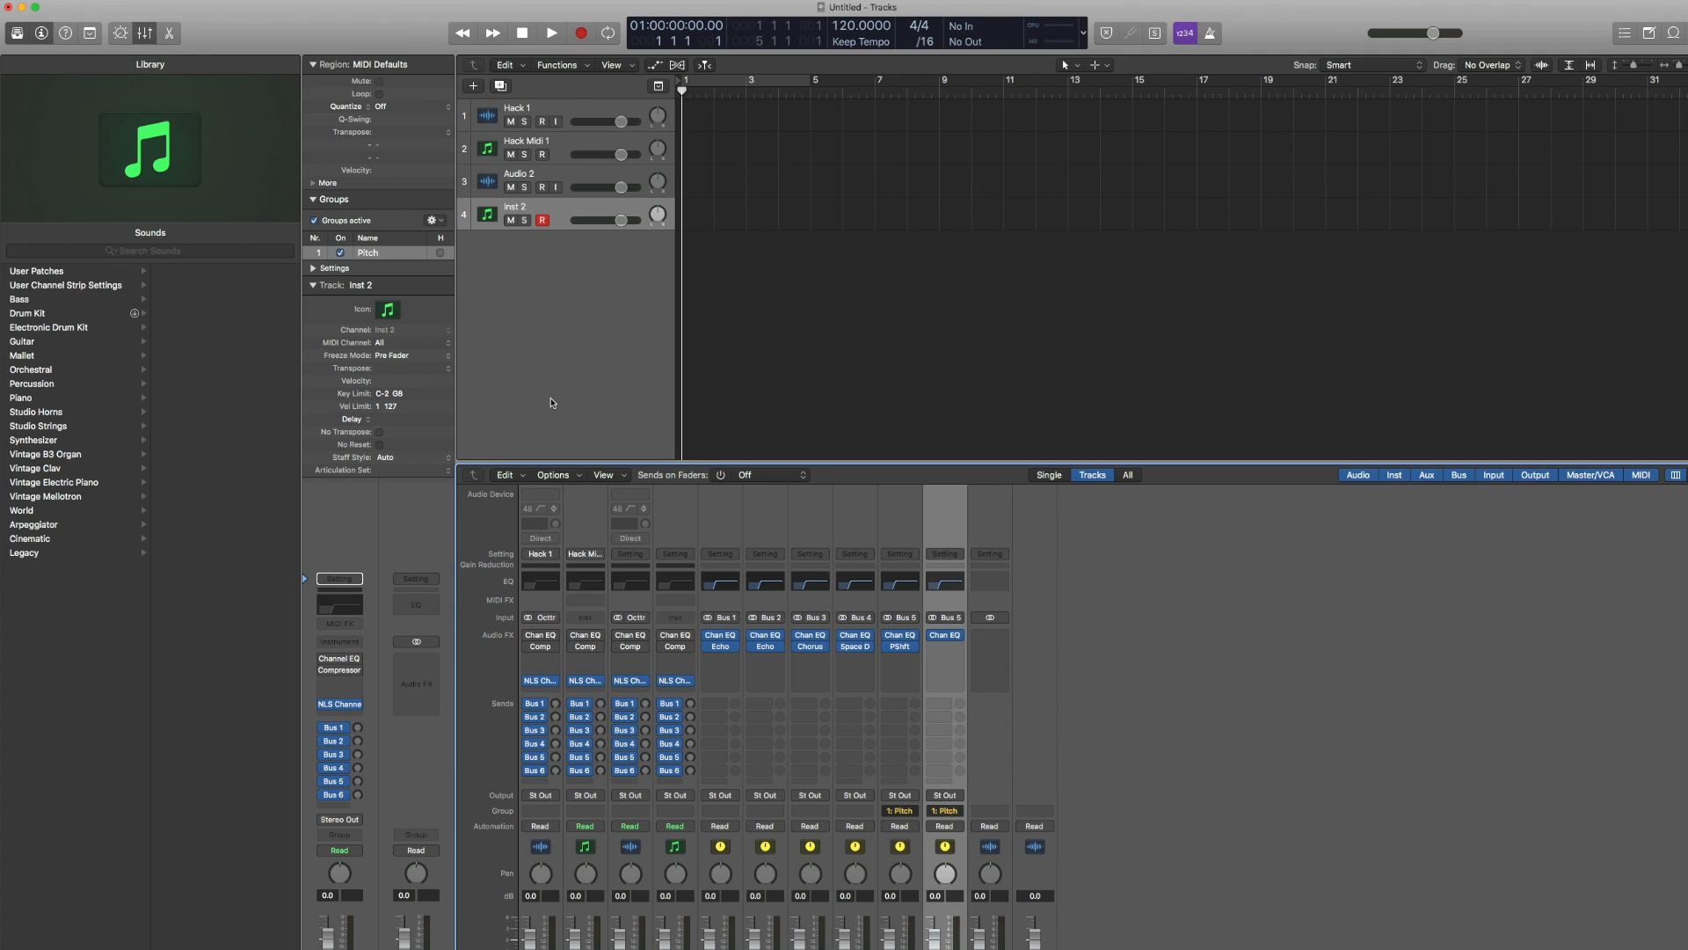
Copy the Pitch Shifter to the second Bus 5 aux and edit the copy's cents value
{"action": "left_click_drag", "start_coordinate": [900, 649], "coordinate": [940, 652]}
{"action": "left_click", "coordinate": [947, 649]}
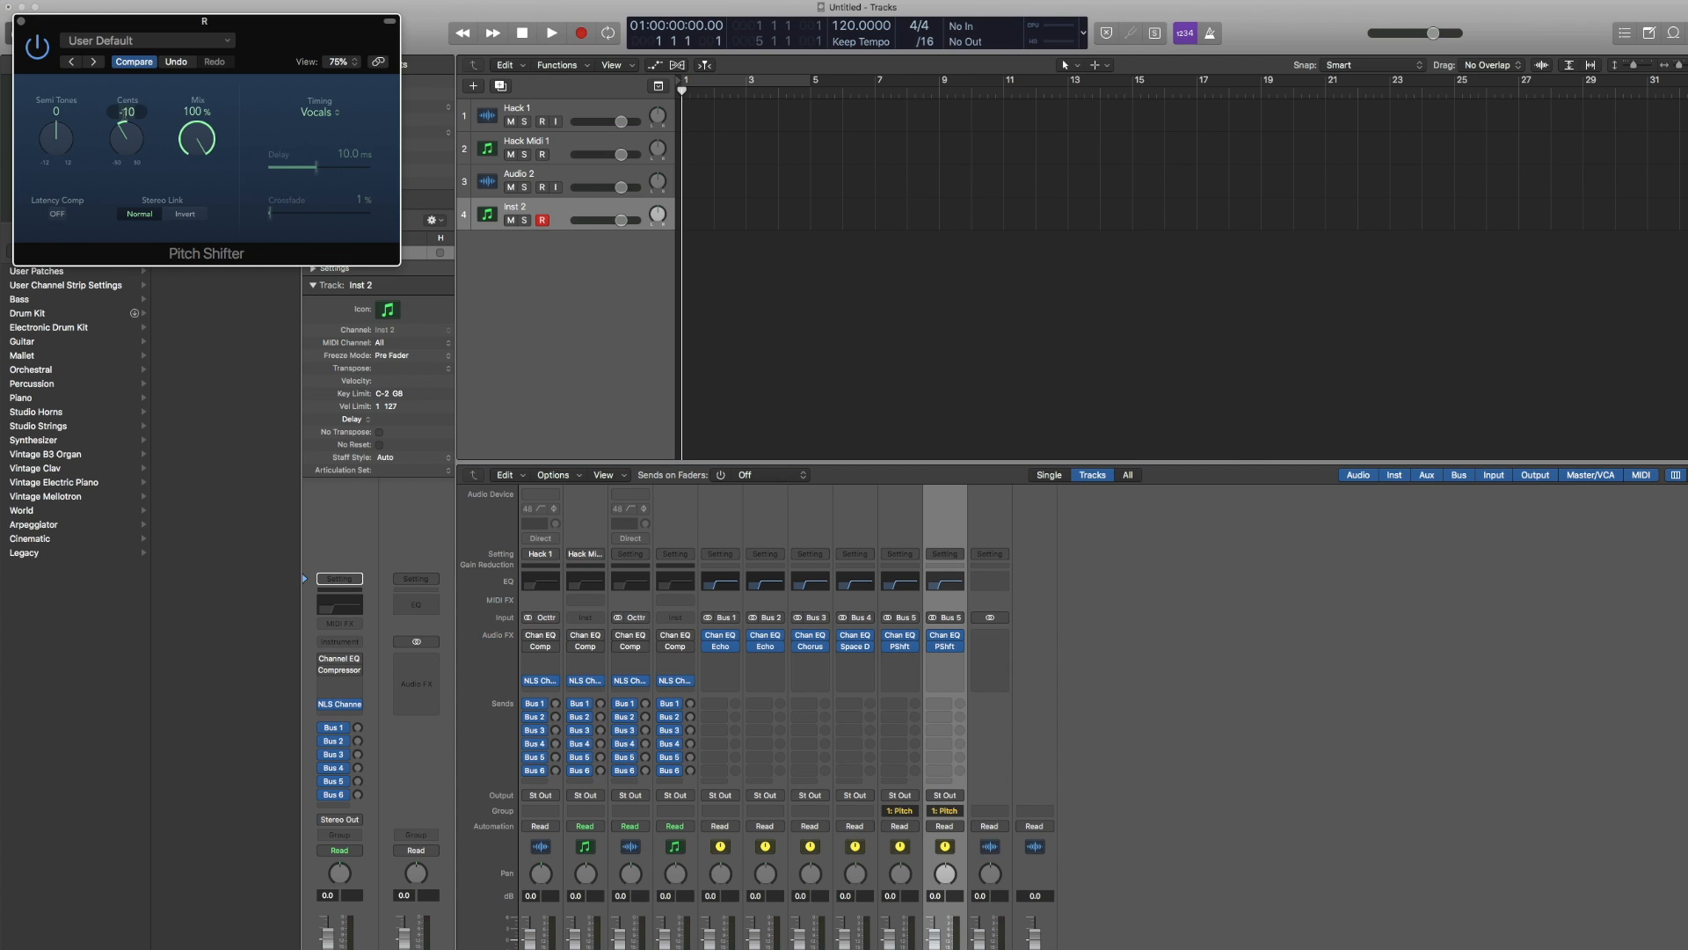
{"action": "key", "text": "Return"}
{"action": "left_click", "coordinate": [19, 22]}
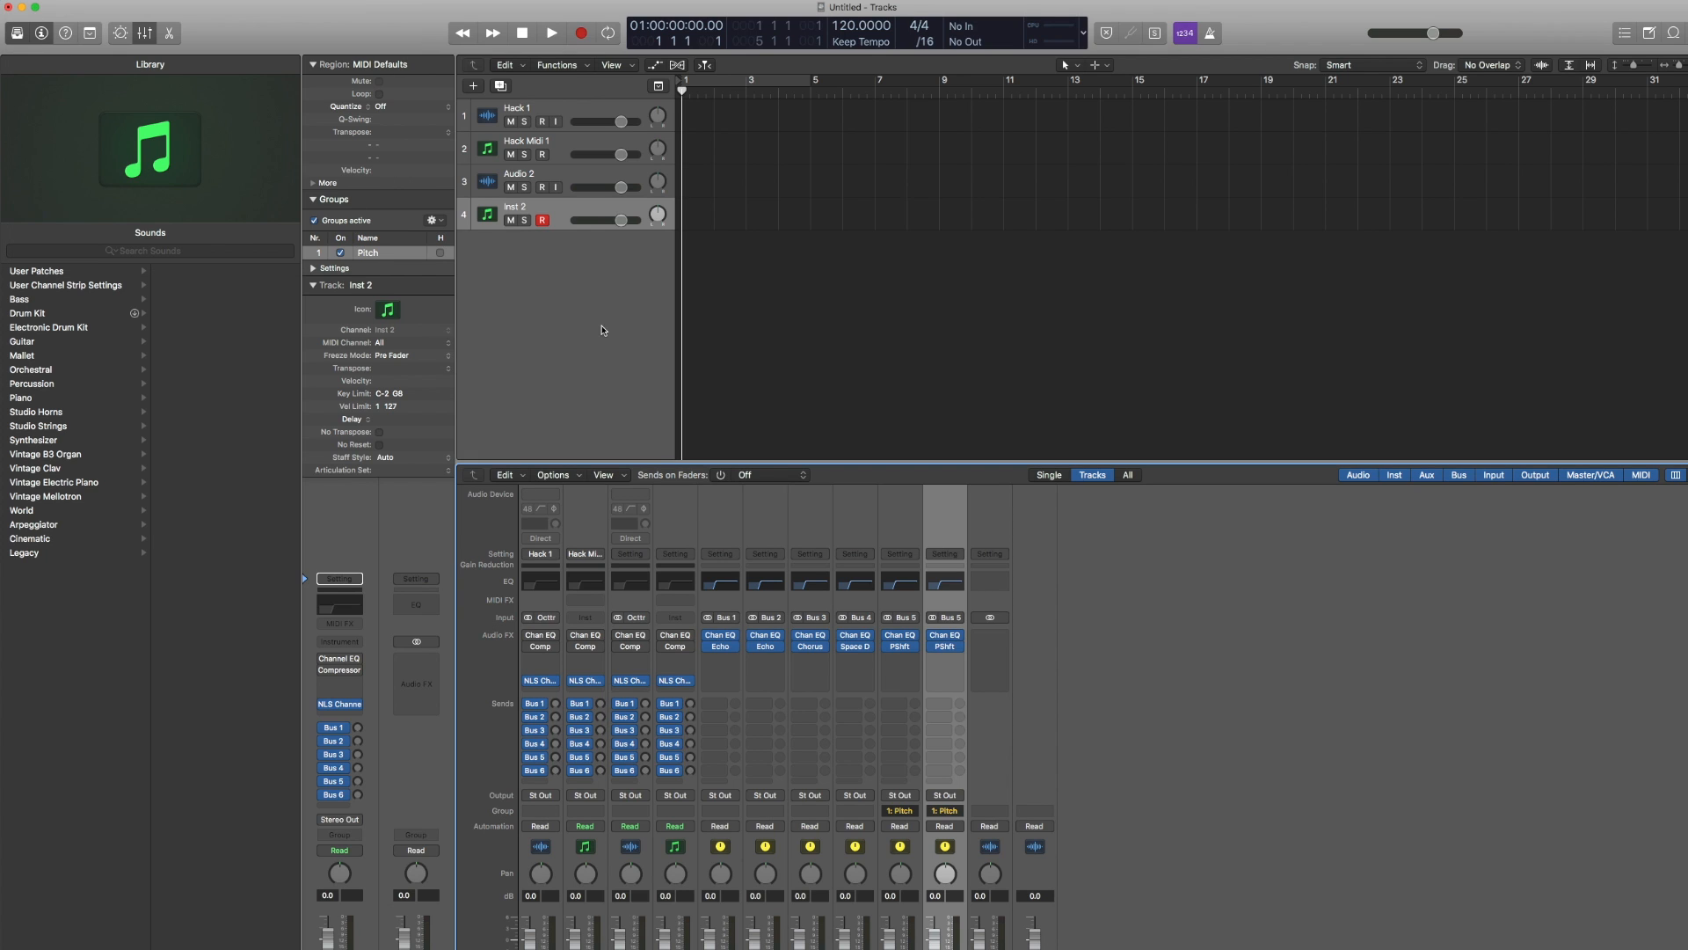
Insert a Direction Mixer after the Pitch Shifter on the first Bus 5 aux and set its direction to -90°
{"action": "left_click", "coordinate": [894, 661]}
{"action": "mouse_move", "coordinate": [958, 822]}
{"action": "mouse_move", "coordinate": [1053, 831]}
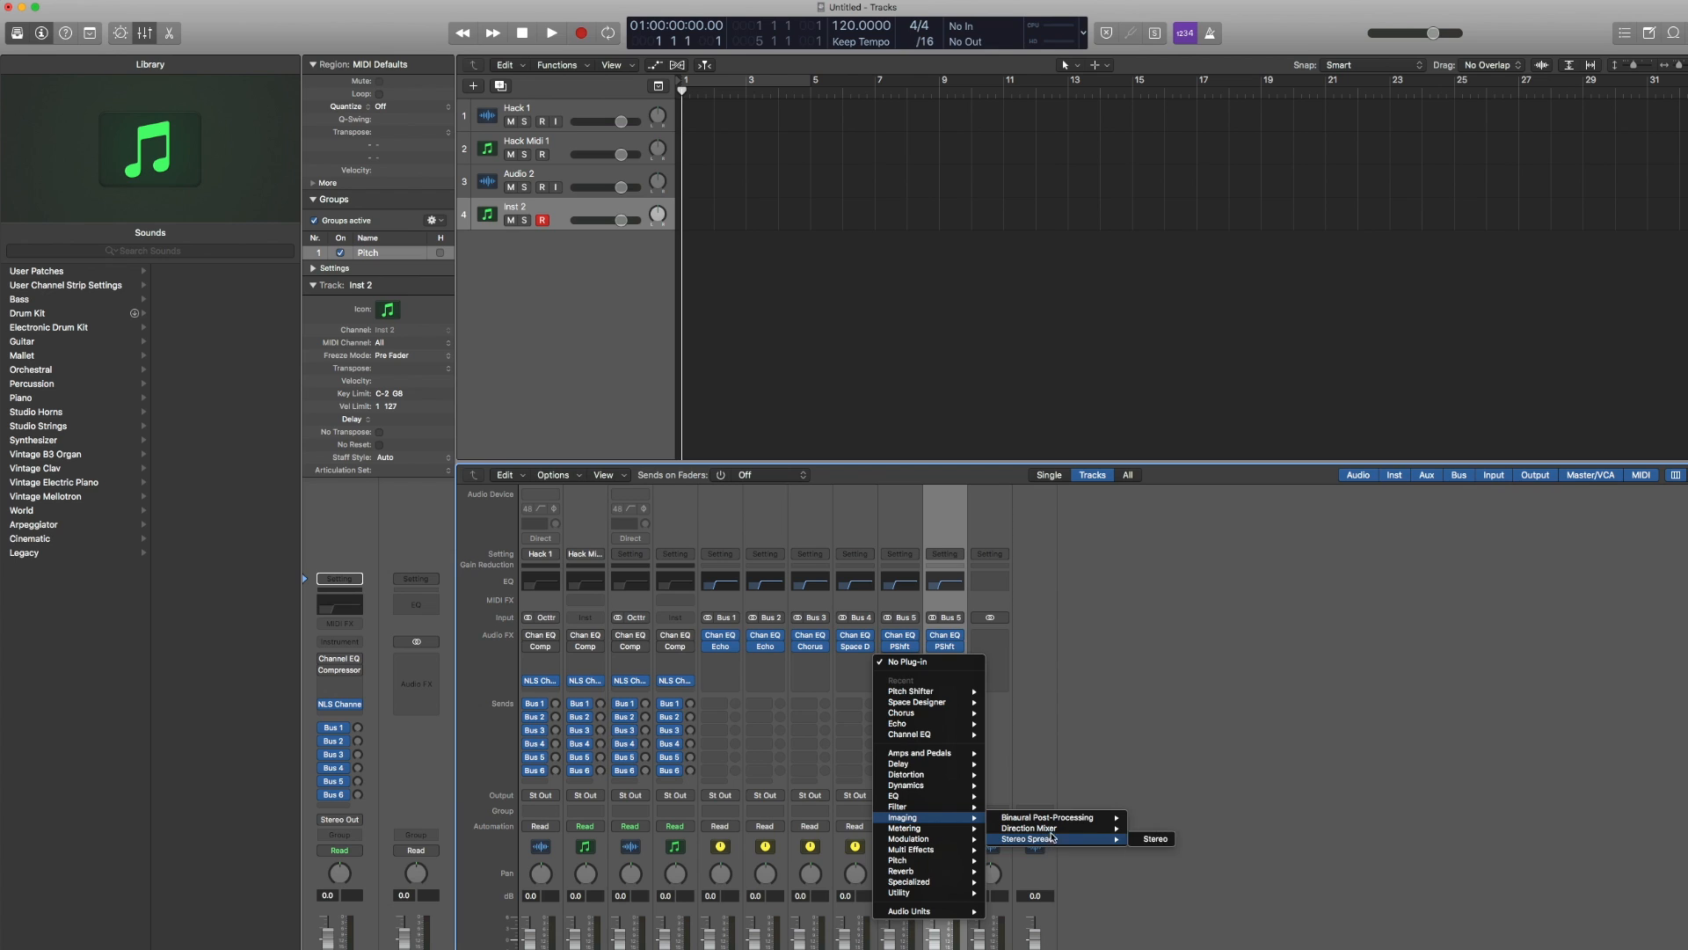
{"action": "left_click", "coordinate": [1152, 831]}
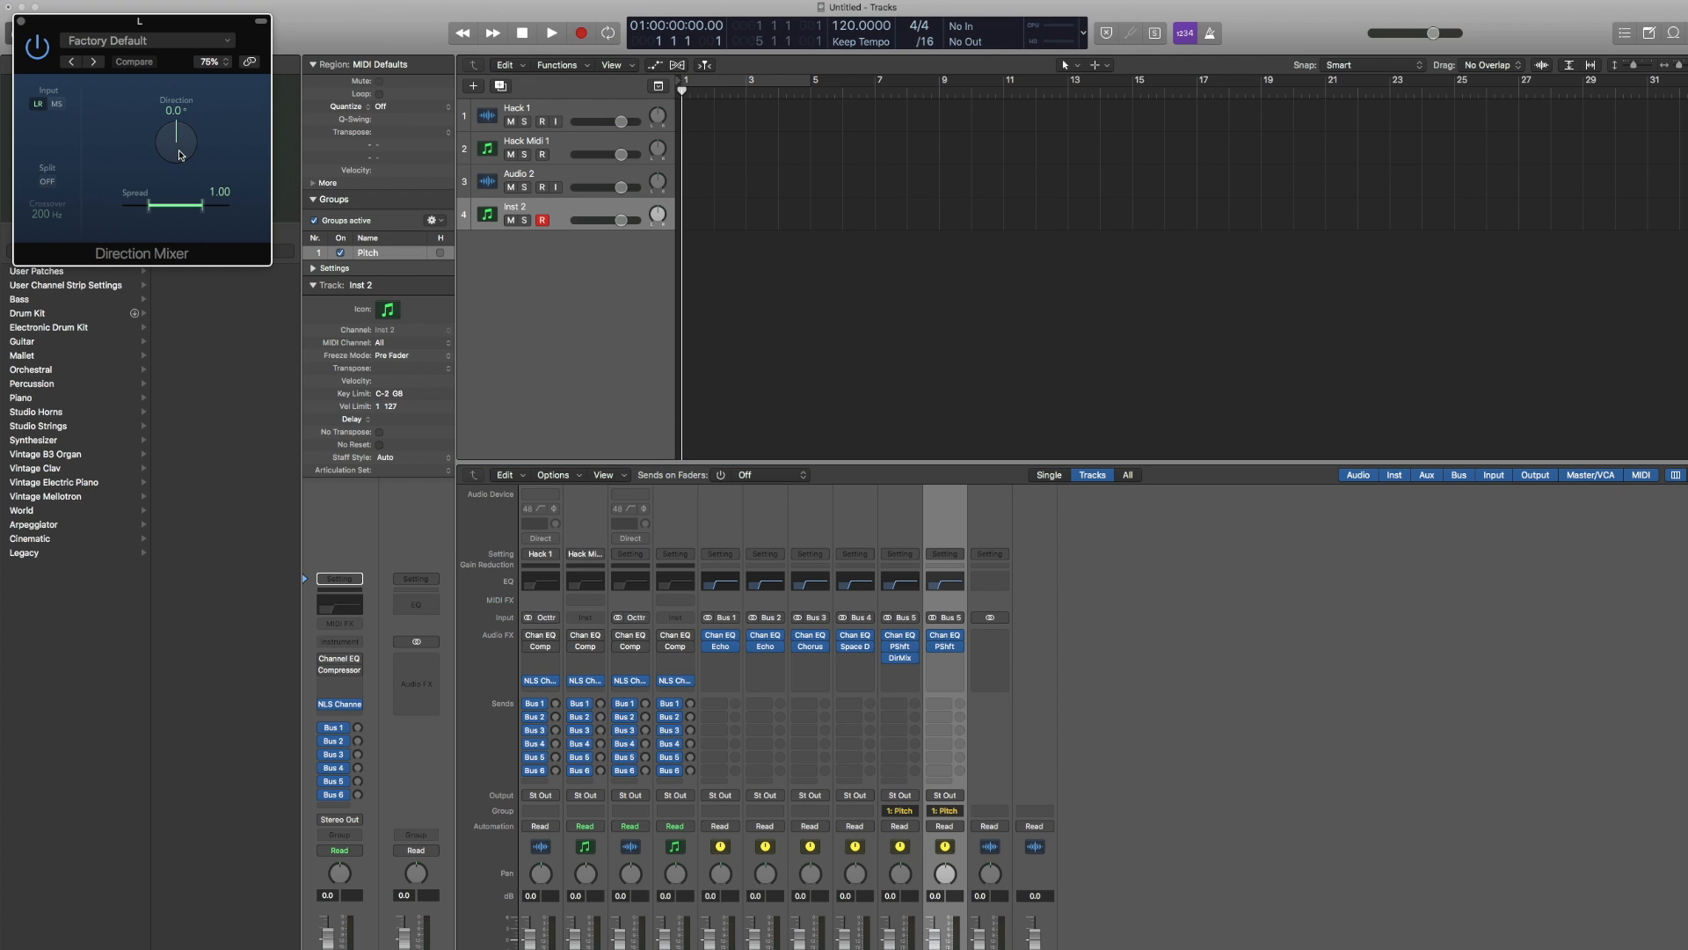
{"action": "double_click", "coordinate": [173, 112]}
{"action": "type", "text": "-90"}
{"action": "key", "text": "Return"}
{"action": "left_click", "coordinate": [20, 21]}
Copy the Direction Mixer to the second Bus 5 aux and set the copy's direction to 90°
{"action": "left_click", "coordinate": [900, 657]}
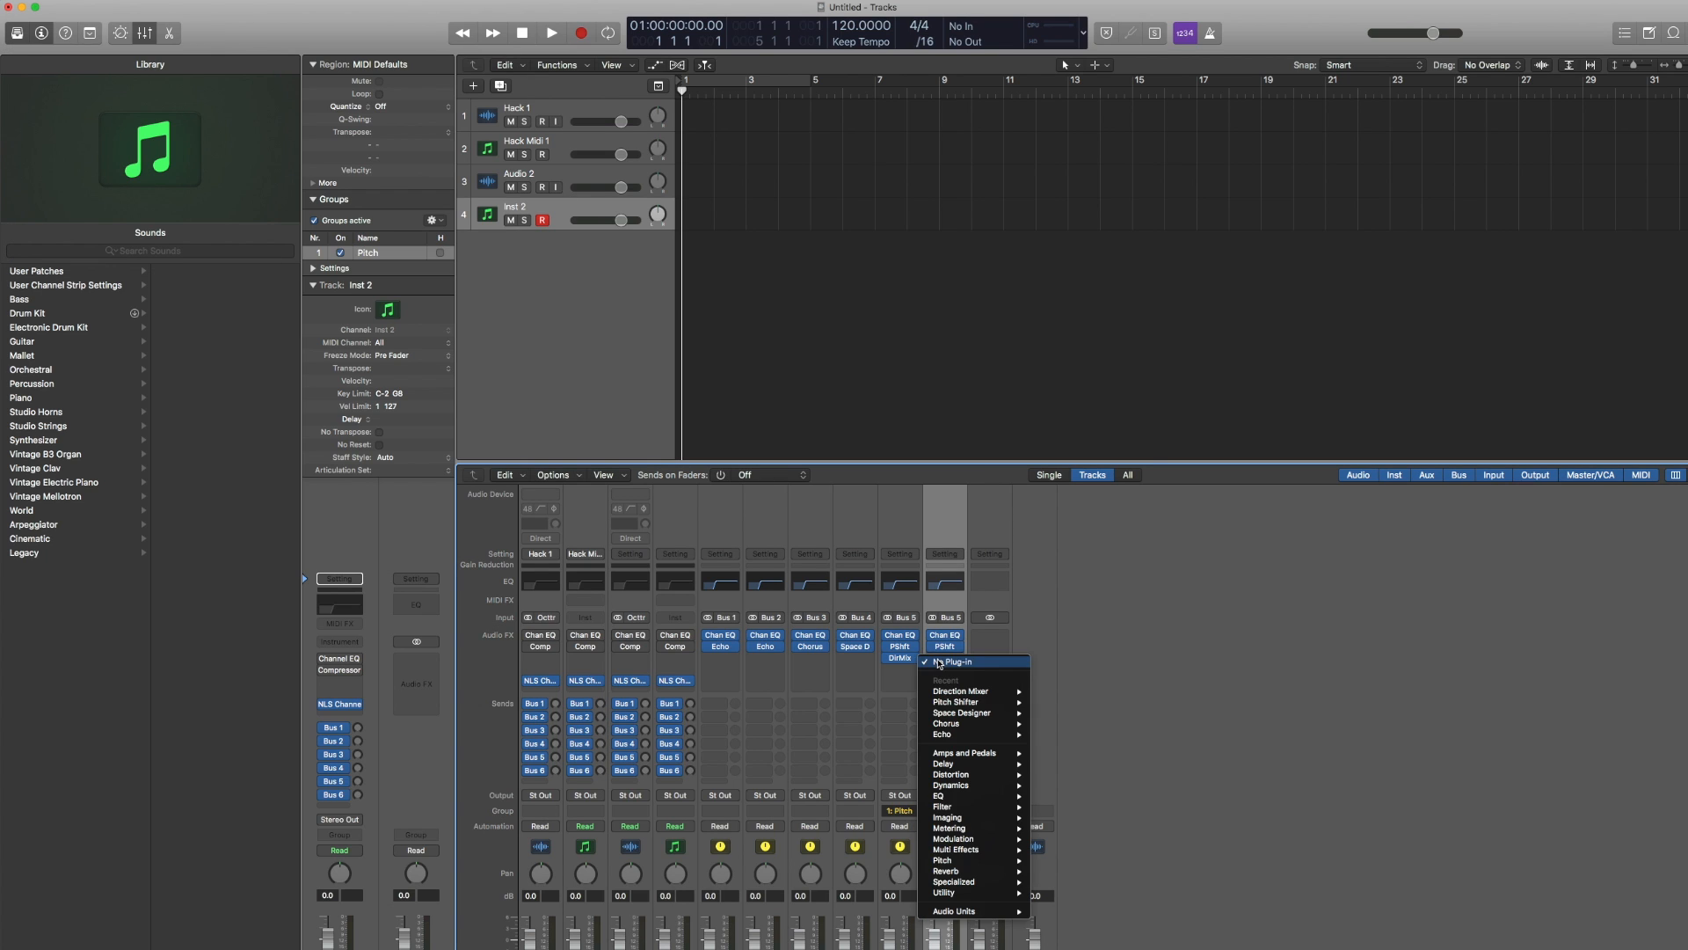
{"action": "left_click", "coordinate": [938, 662]}
{"action": "left_click", "coordinate": [945, 660]}
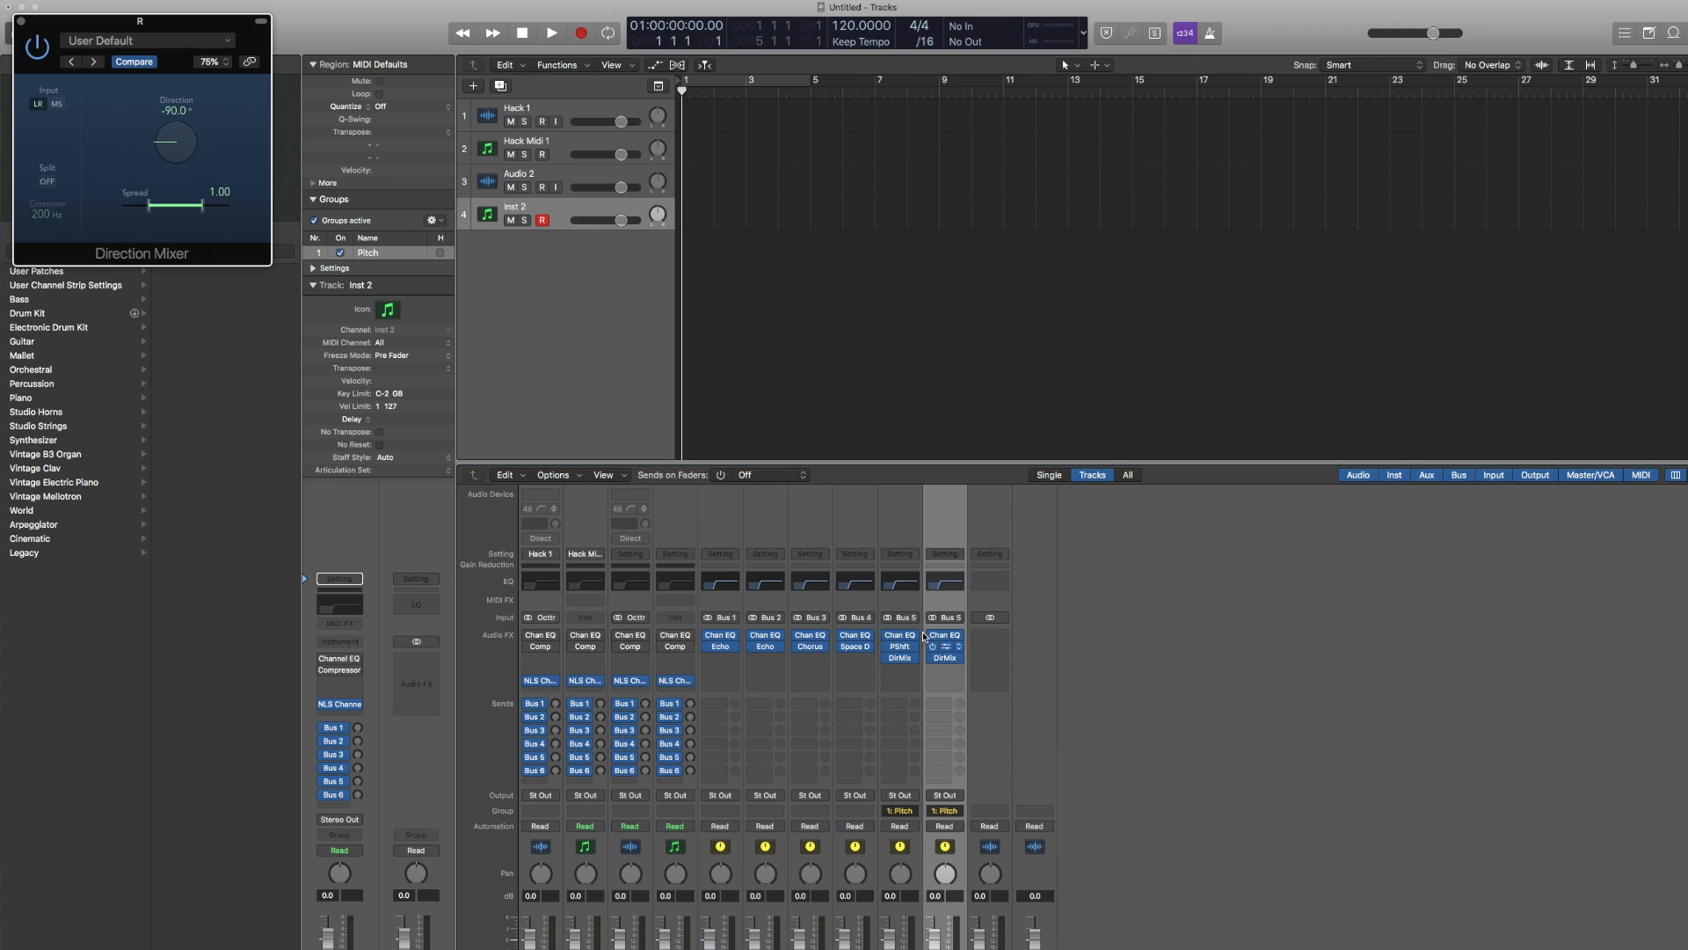
{"action": "double_click", "coordinate": [177, 112]}
{"action": "type", "text": "90"}
{"action": "key", "text": "Return"}
{"action": "left_click", "coordinate": [20, 21]}
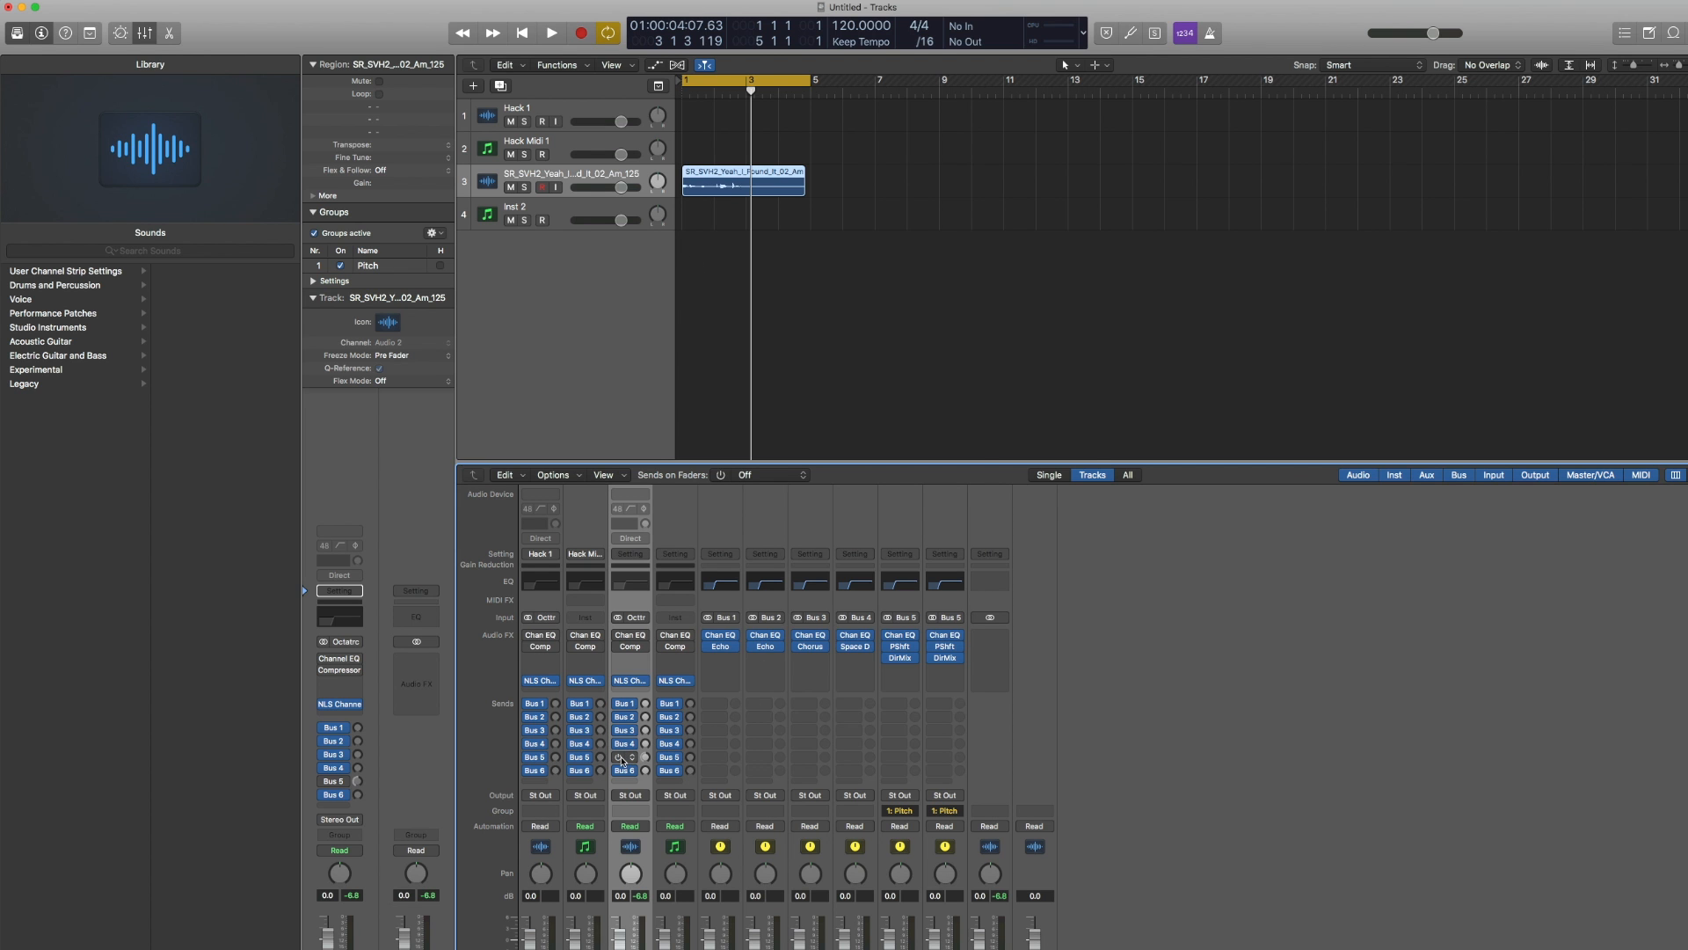
Play the vocal loop with its Bus 5 send switched on and off to compare the pitch widening effect
{"action": "key", "text": "space"}
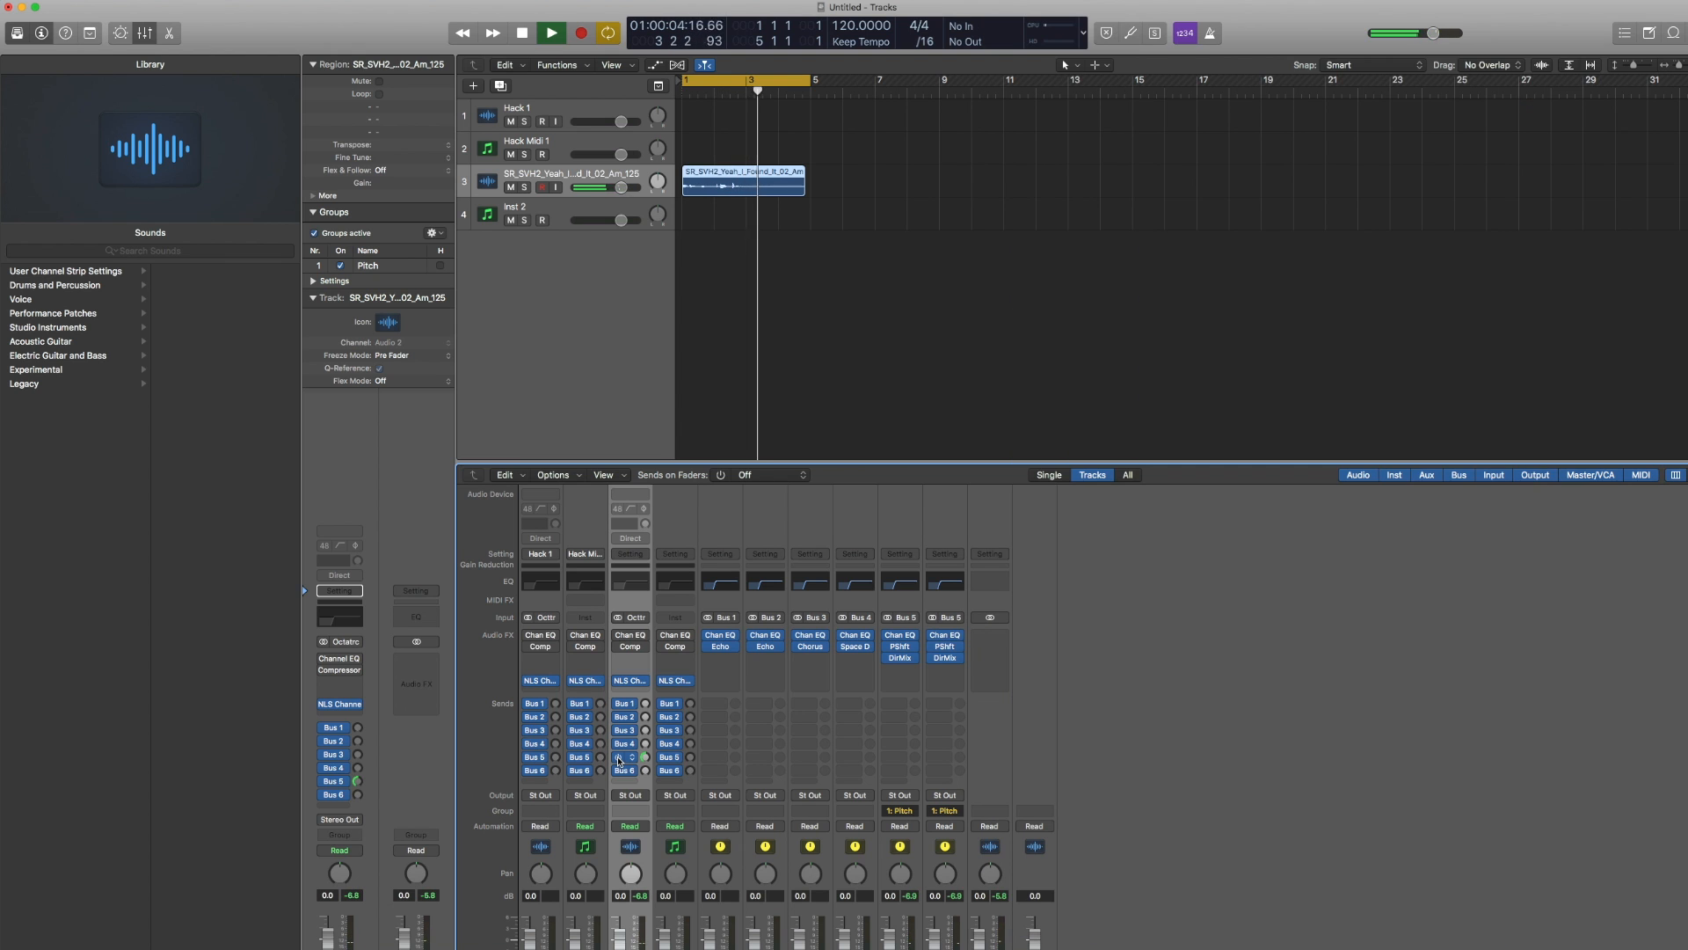
{"action": "key", "text": "space"}
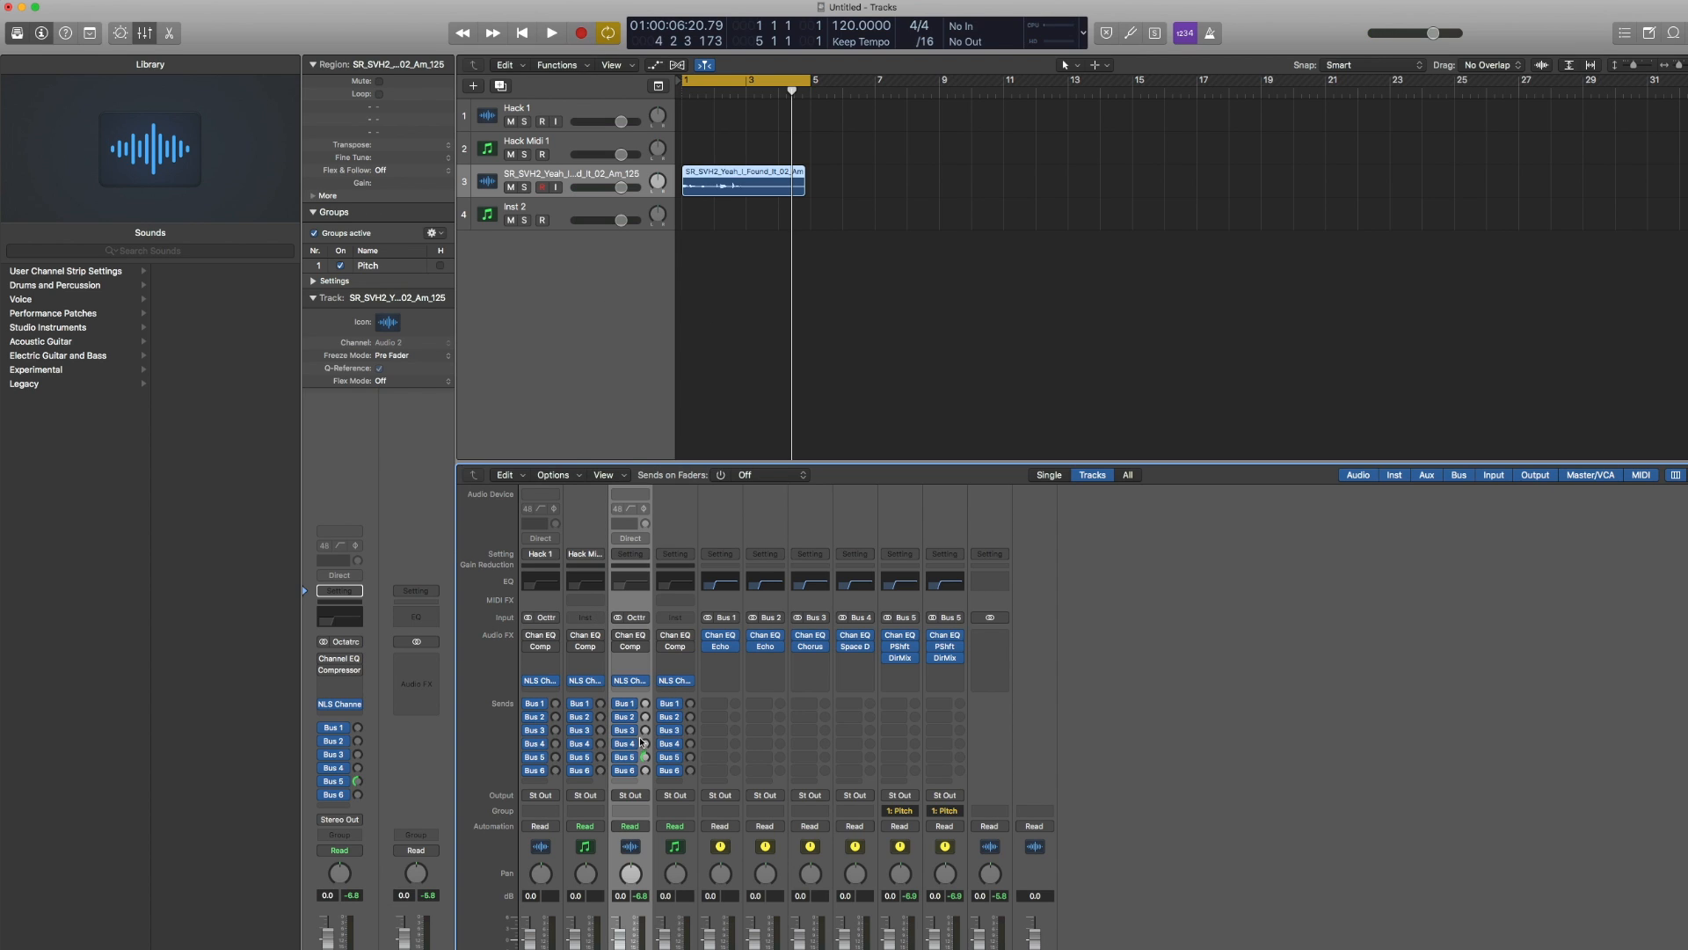
{"action": "left_click", "coordinate": [617, 757]}
{"action": "key", "text": "space"}
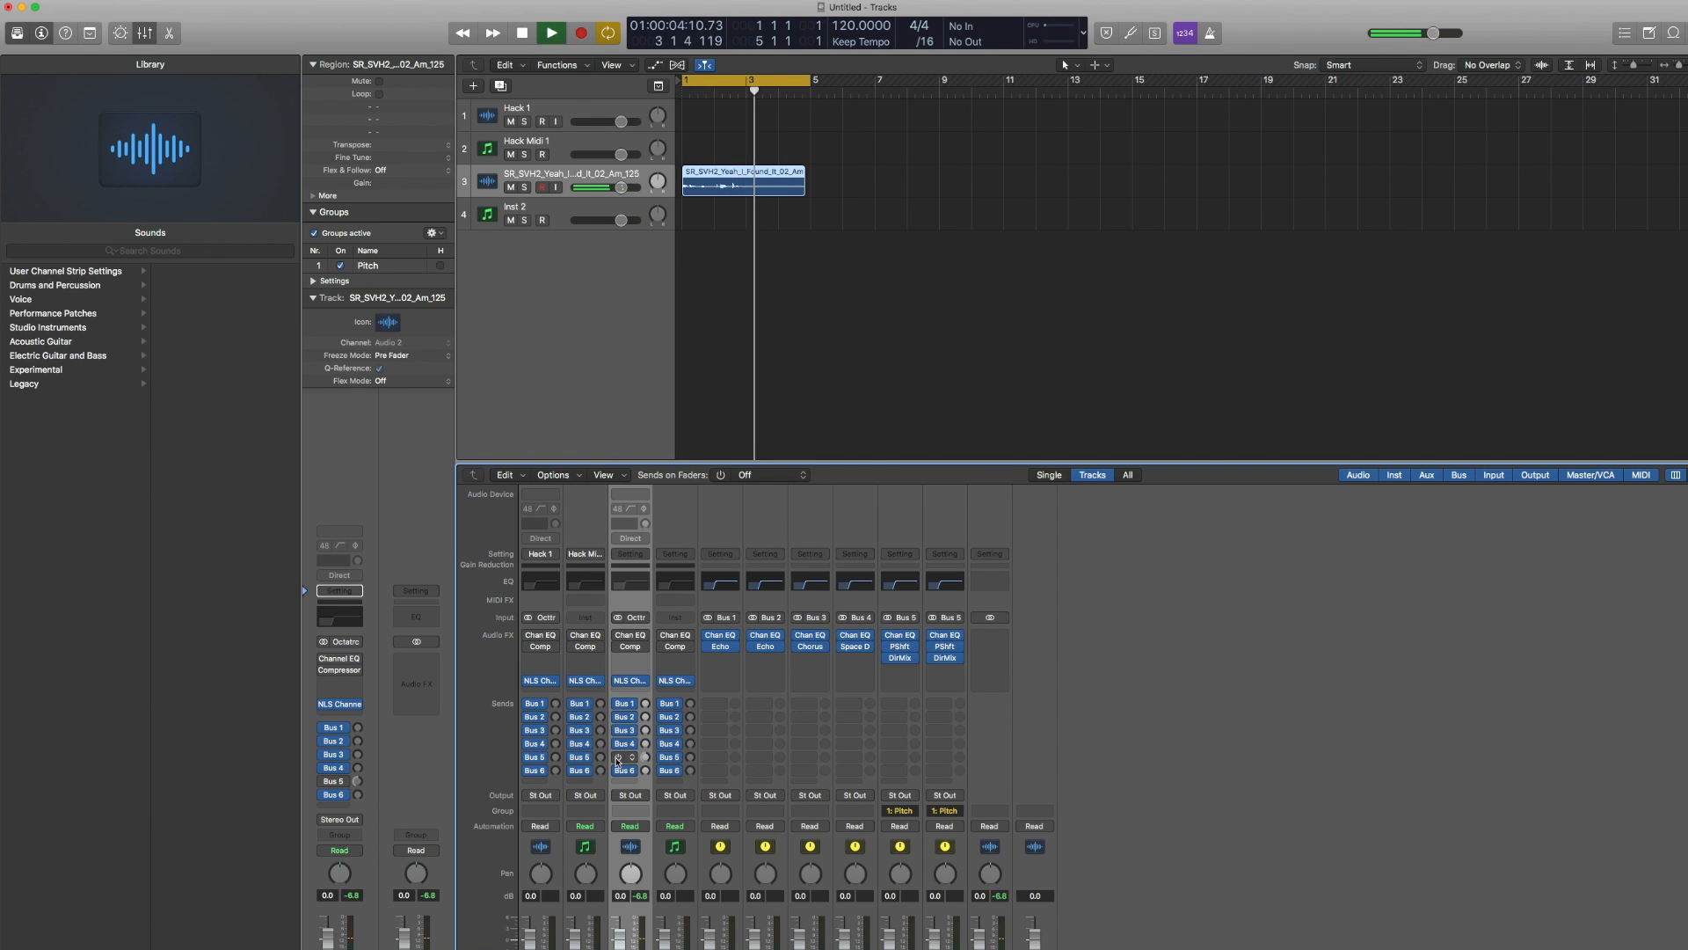
{"action": "key", "text": "space"}
{"action": "left_click", "coordinate": [618, 758]}
{"action": "key", "text": "space"}
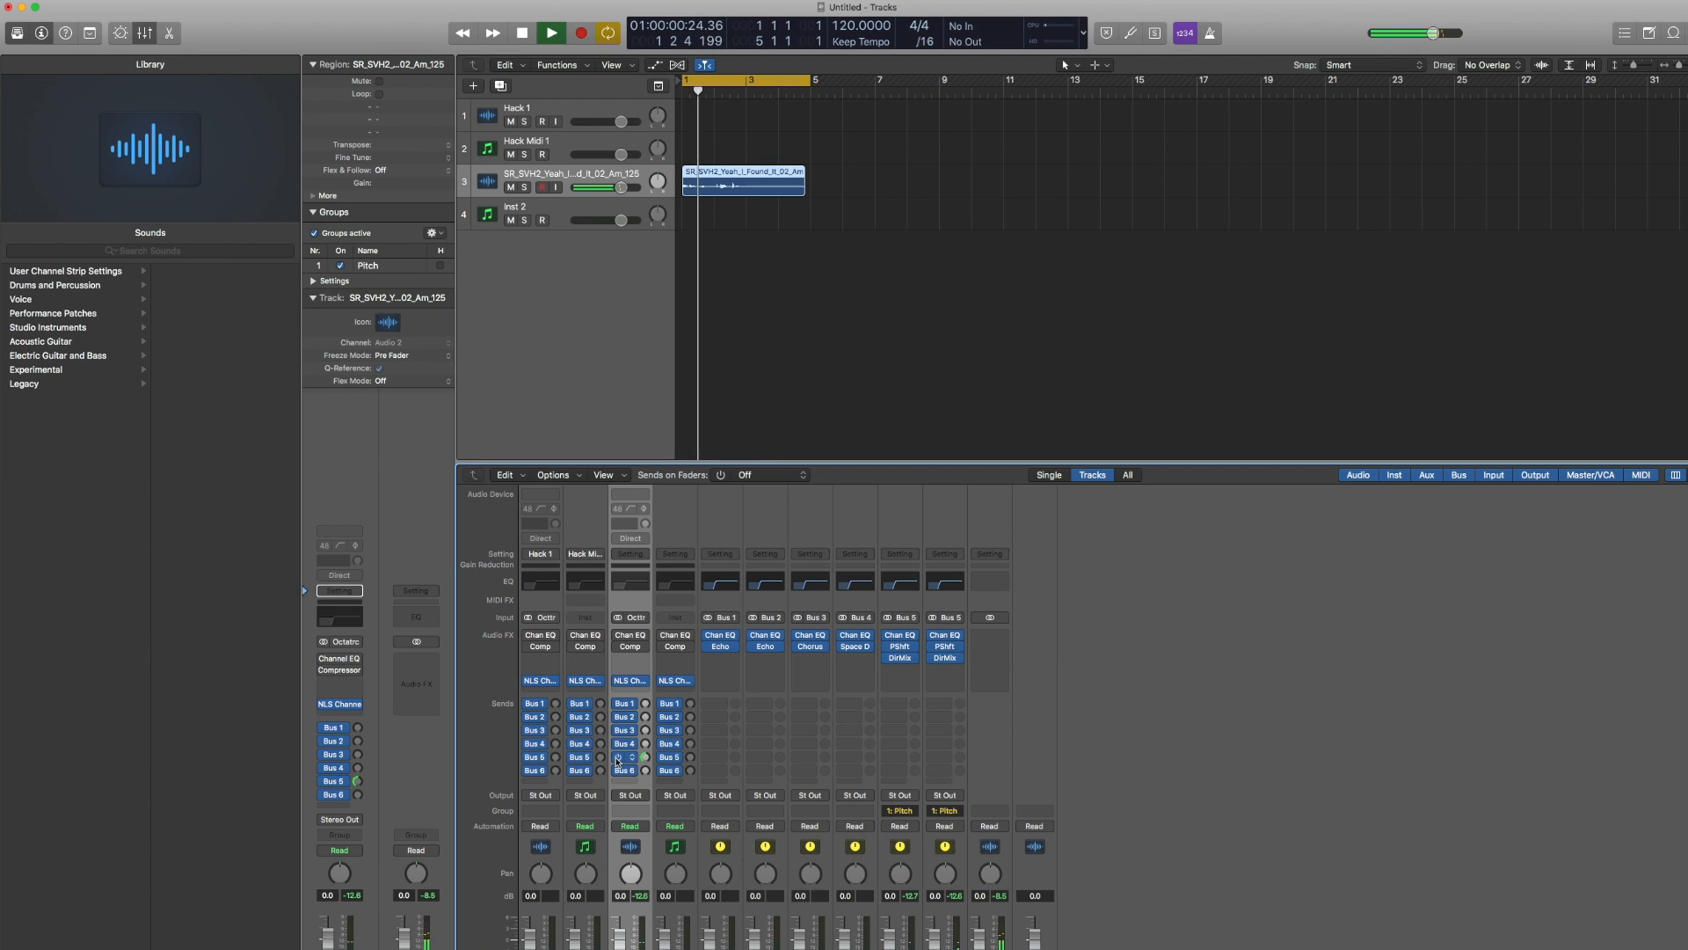
{"action": "key", "text": "space"}
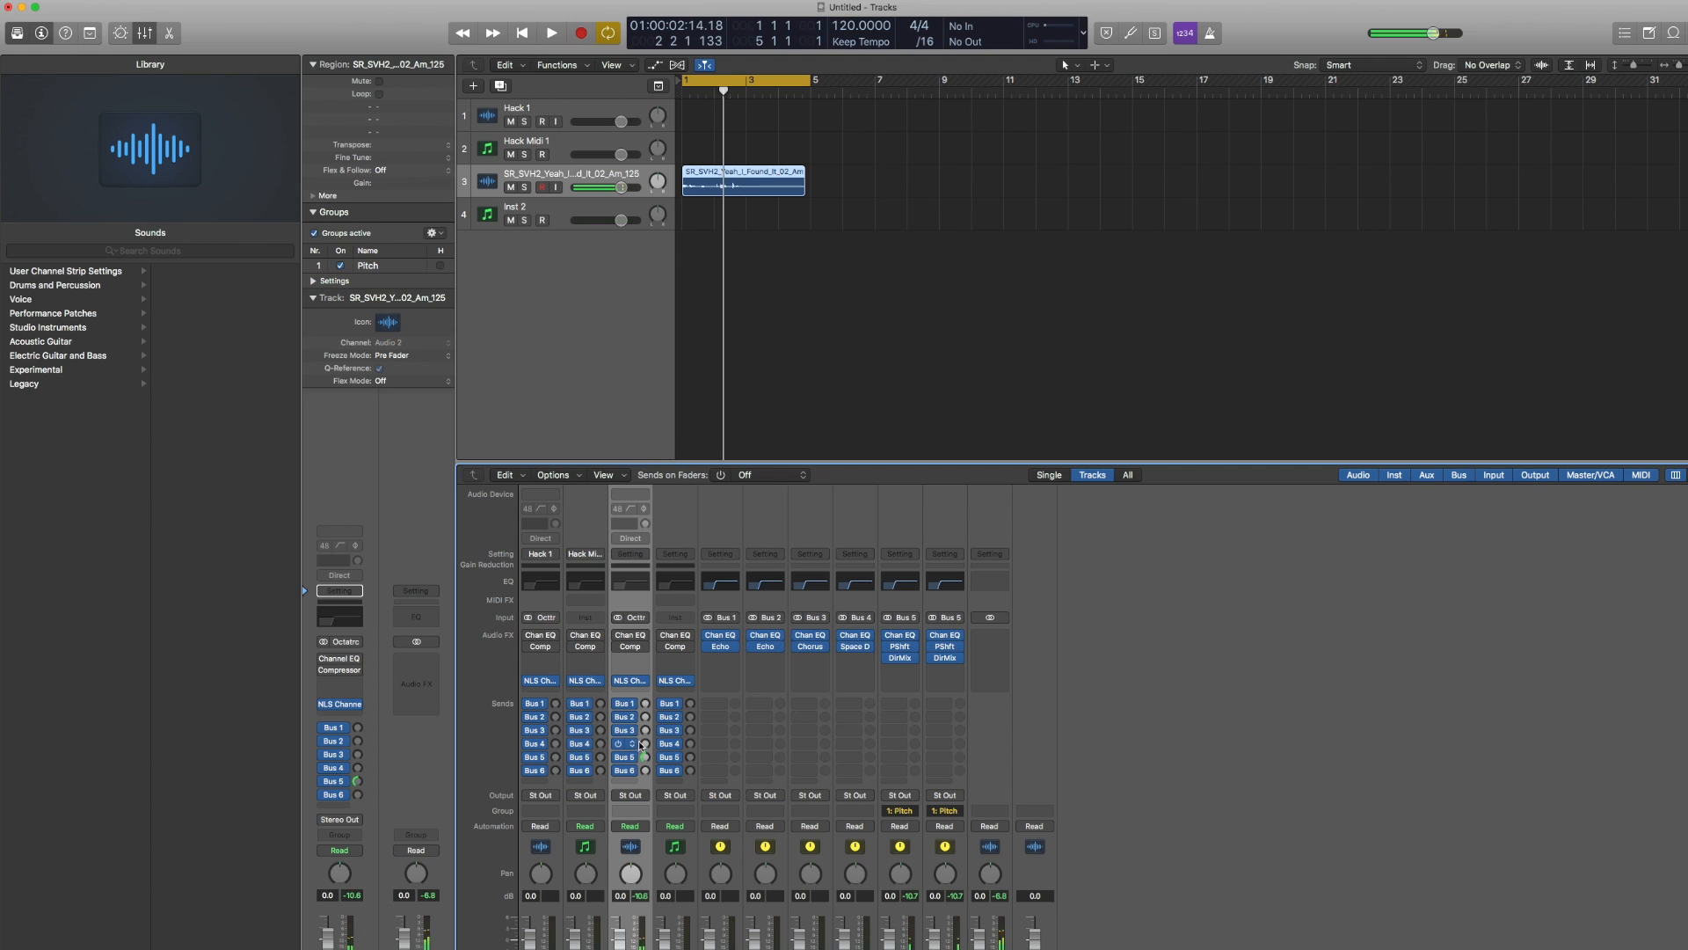
Raise the vocal track's Bus 4 send and set its Bus 1 send to about +0.8 while auditioning the loop
{"action": "left_click_drag", "start_coordinate": [644, 744], "coordinate": [644, 735]}
{"action": "key", "text": "space"}
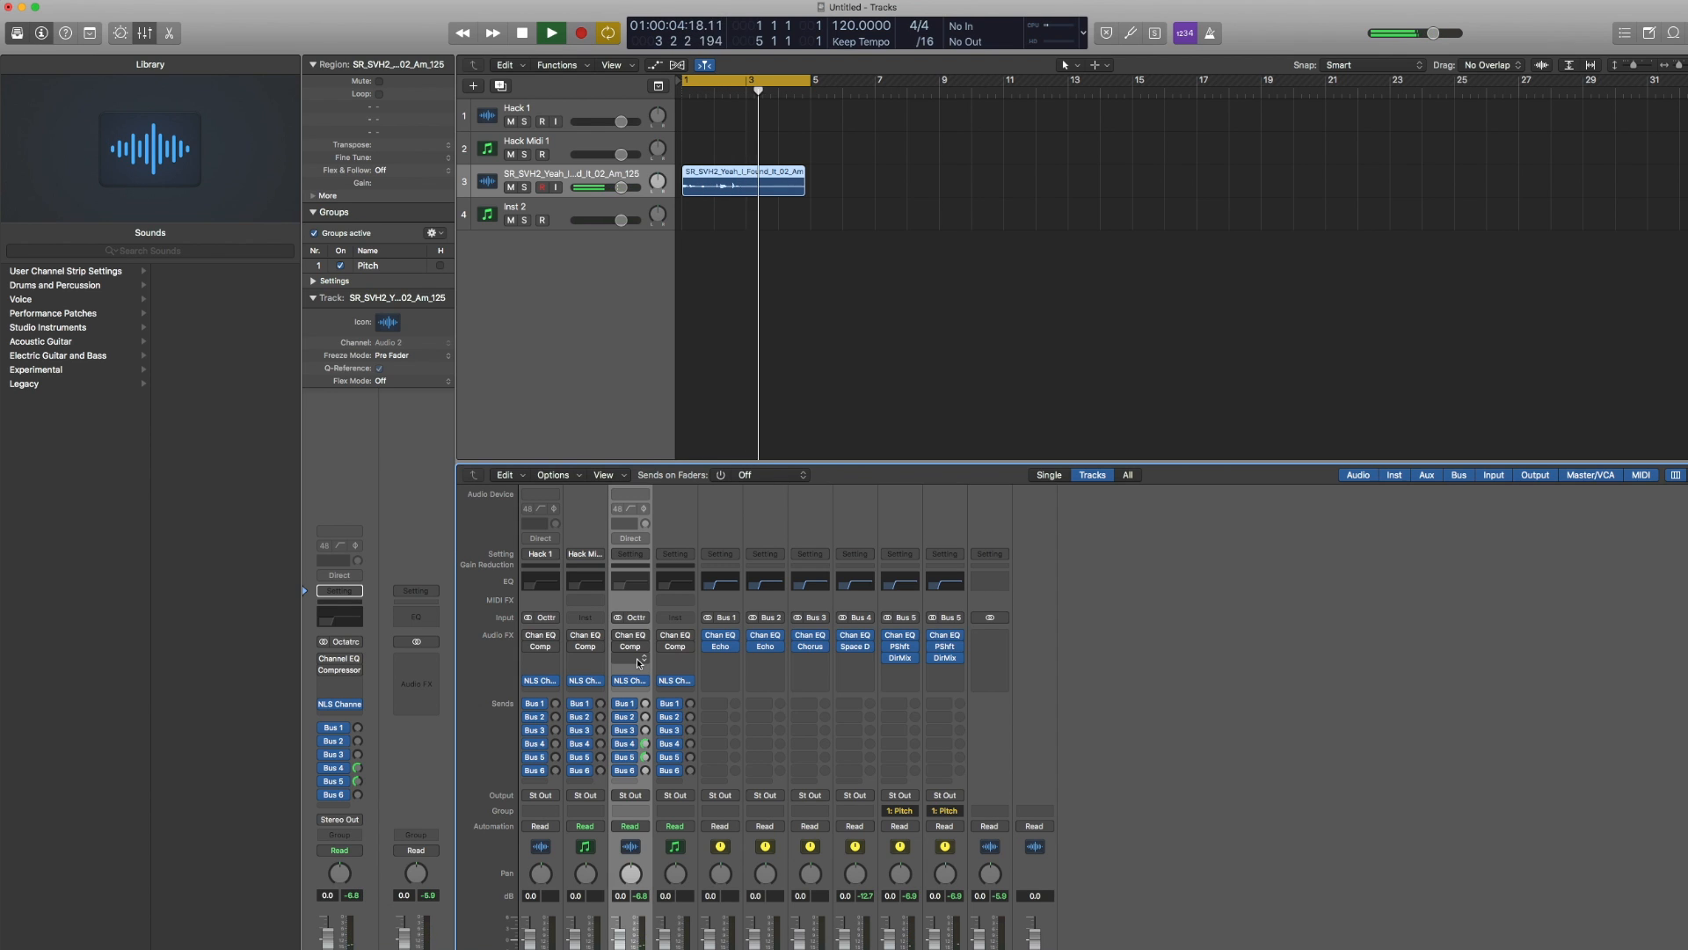
{"action": "key", "text": "space"}
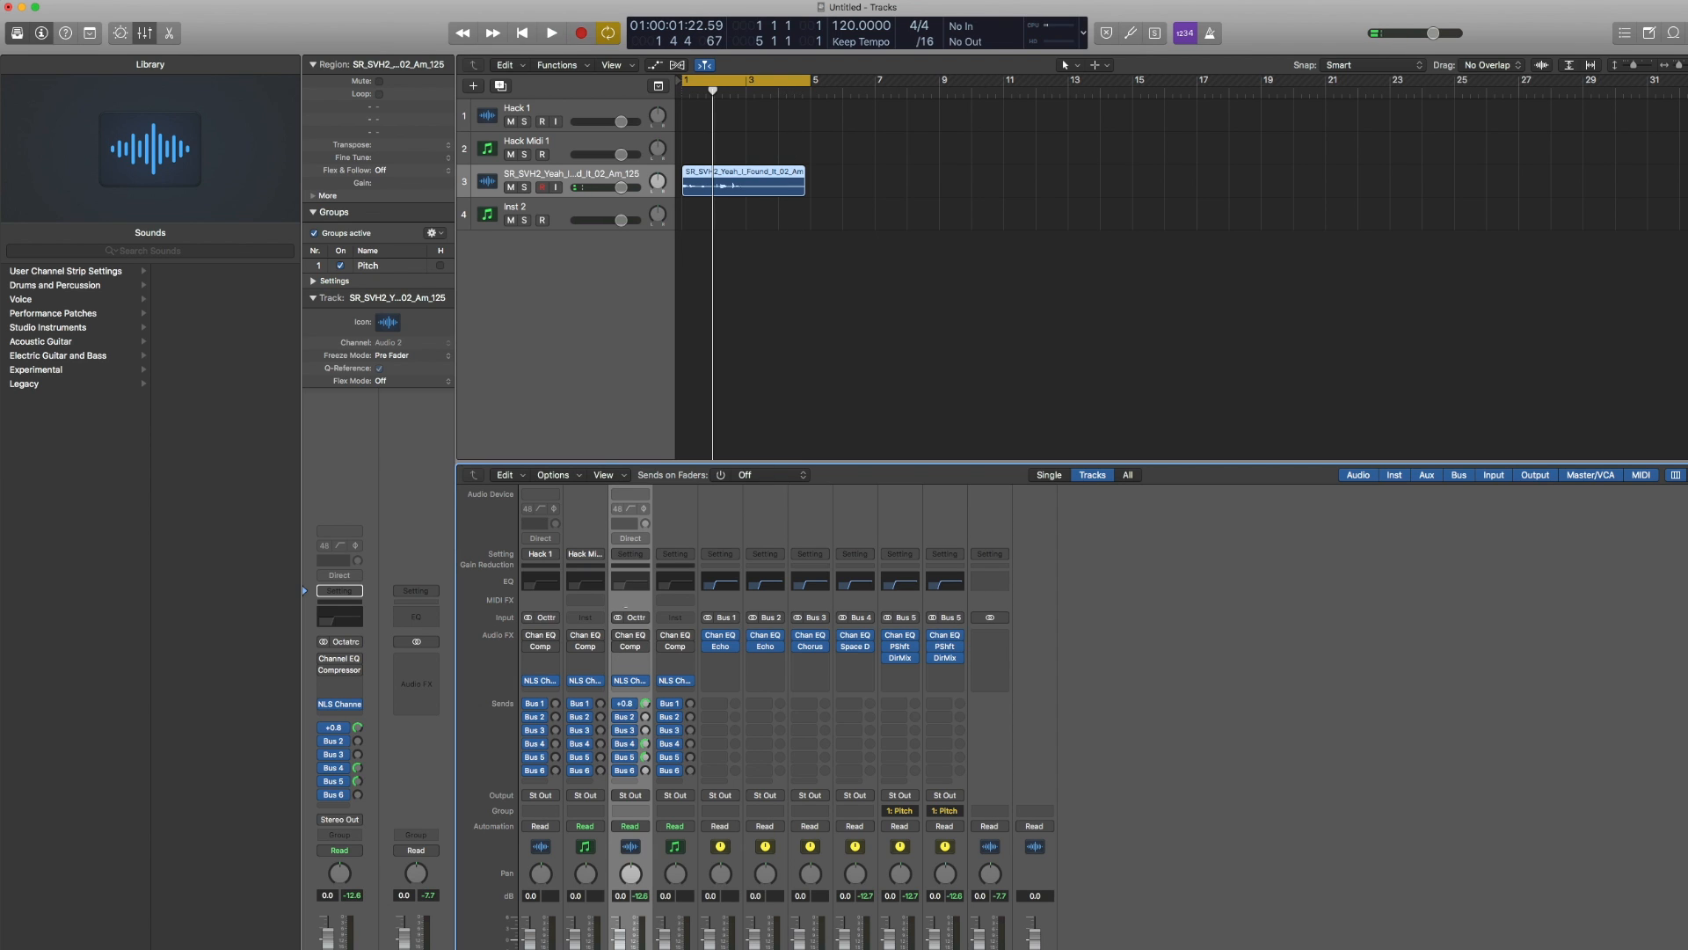
{"action": "key", "text": "space"}
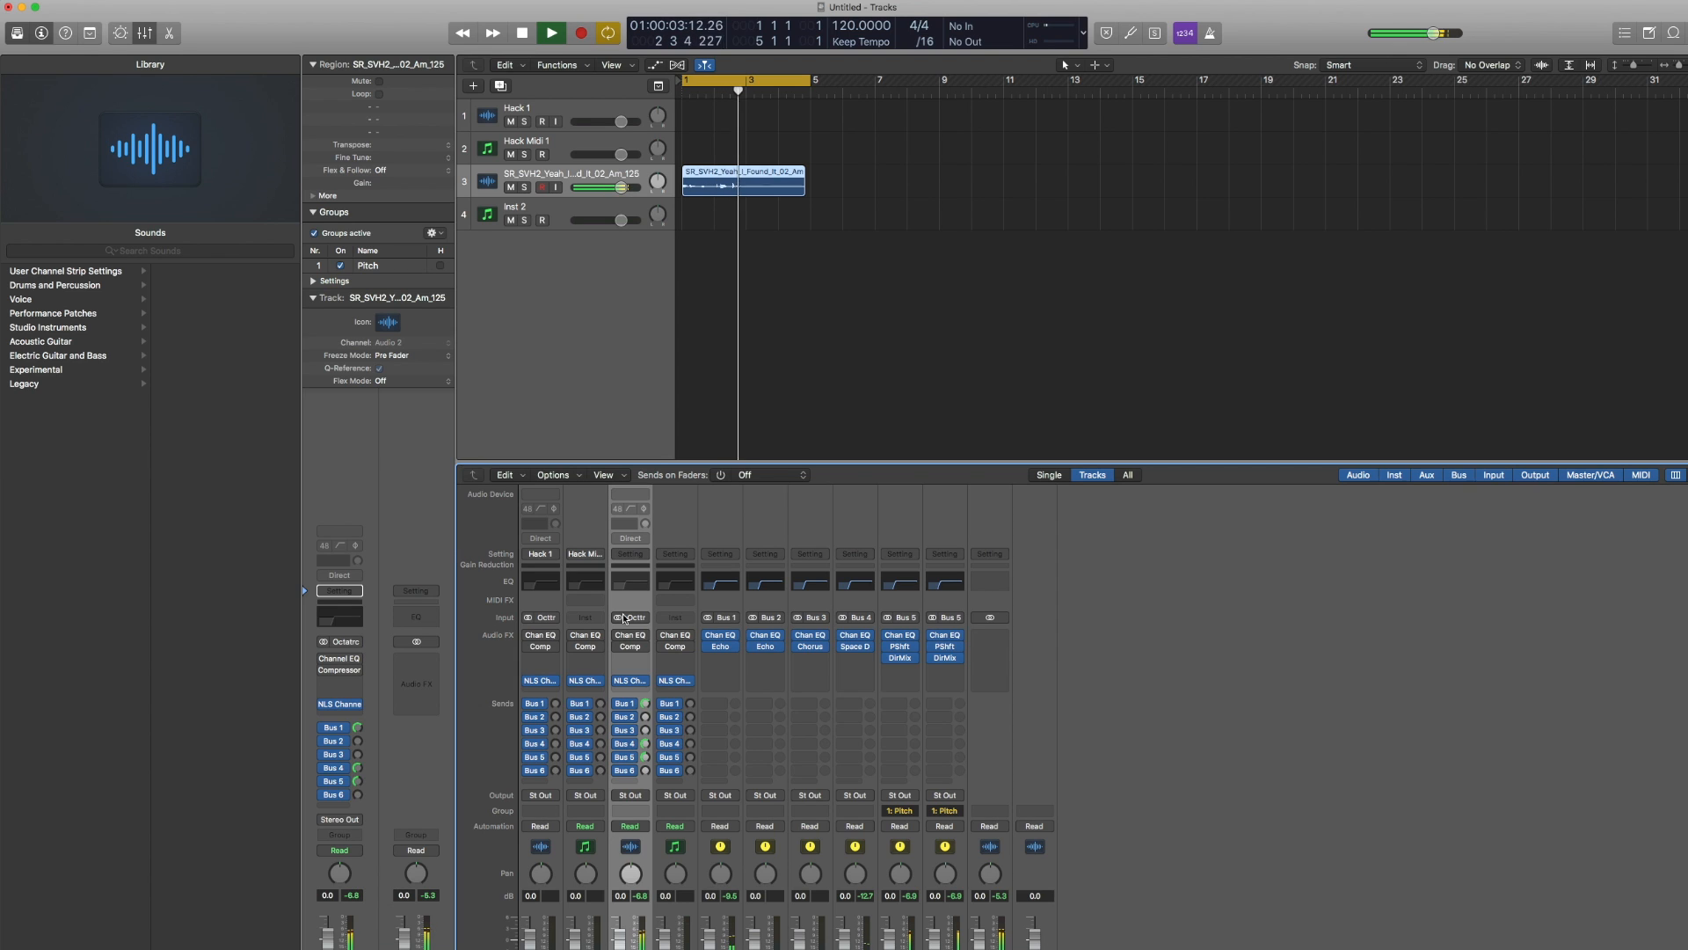
{"action": "key", "text": "space"}
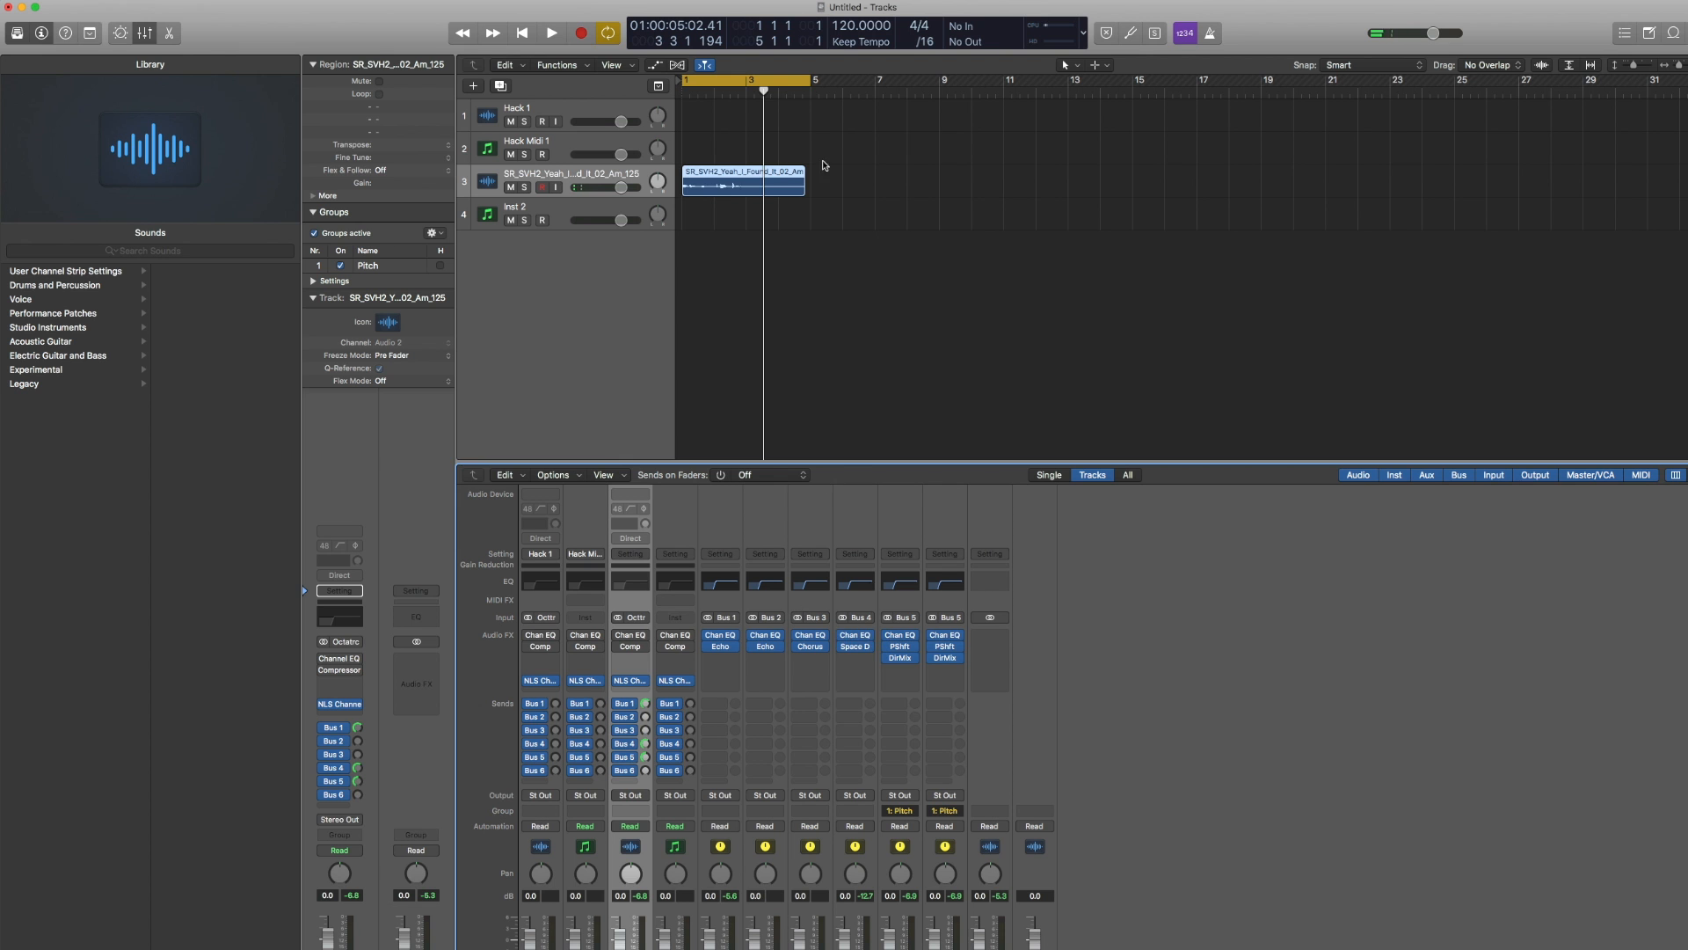
{"action": "left_click", "coordinate": [759, 174]}
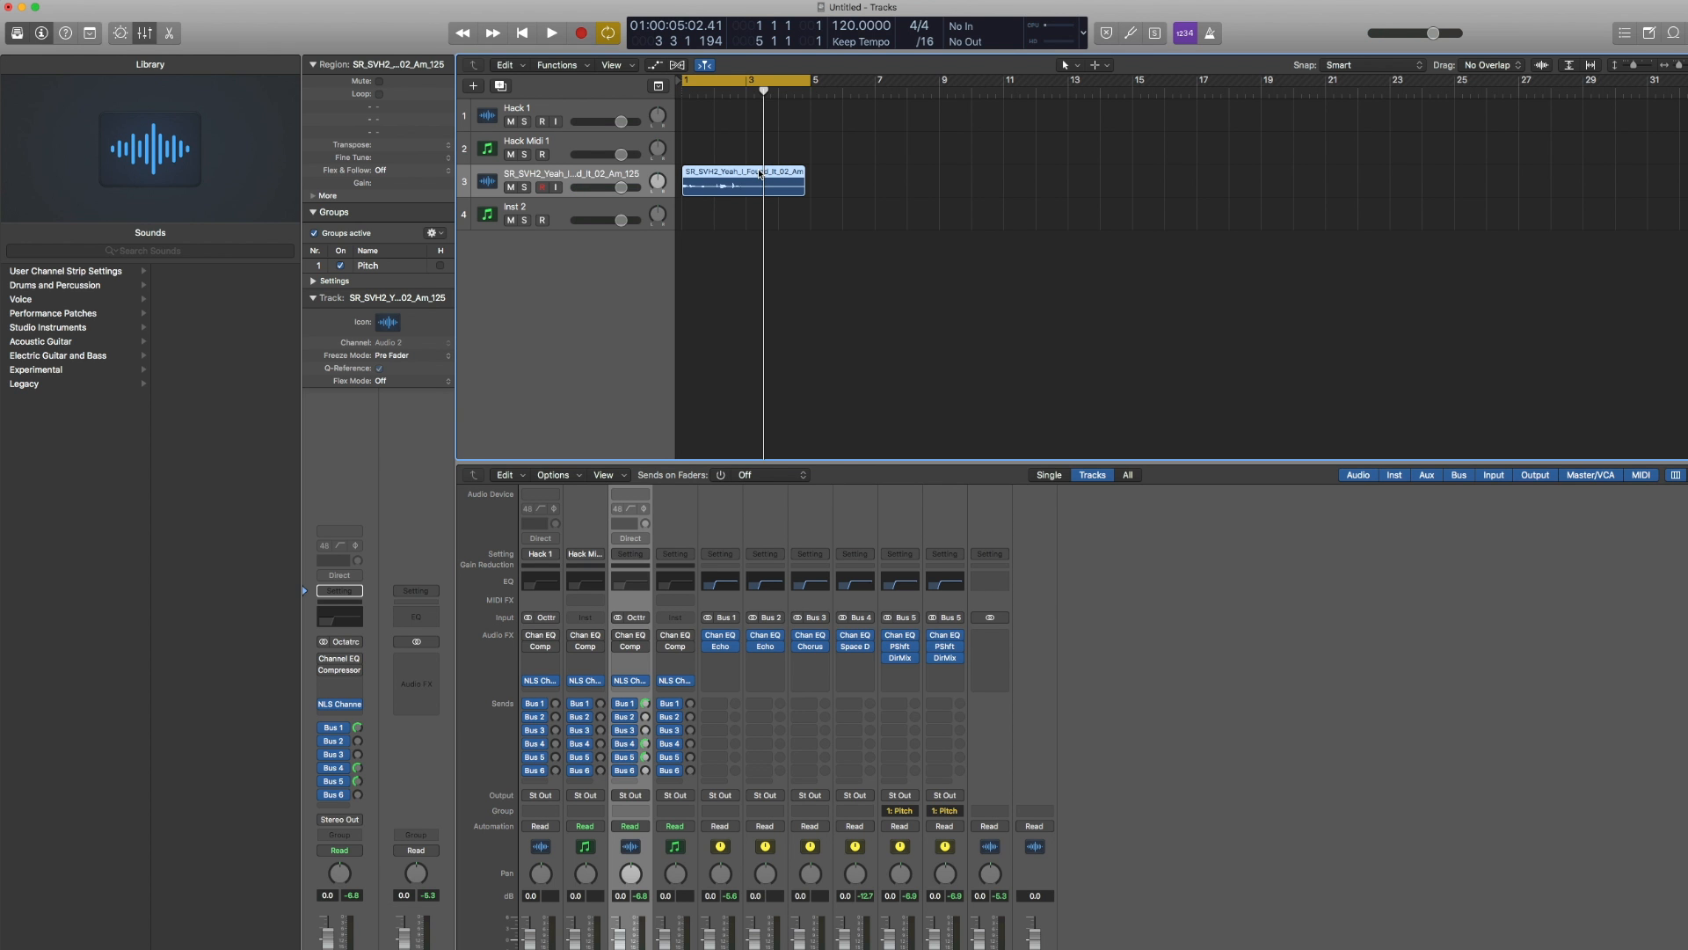
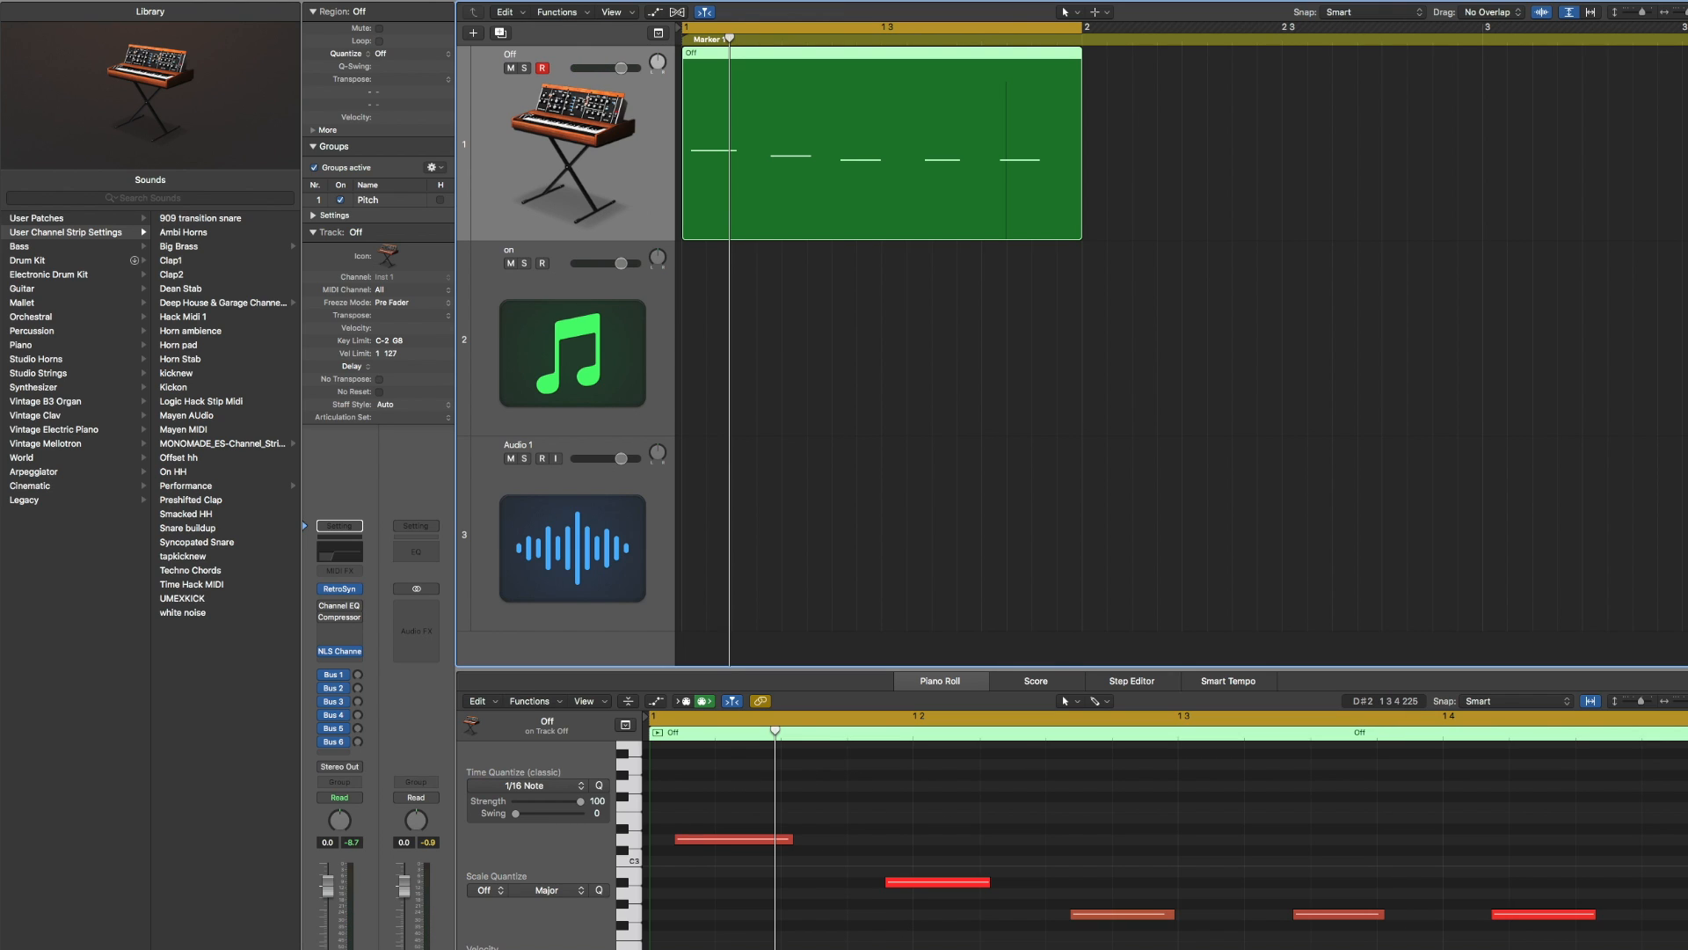
Delete the track named "on" and duplicate the Off synth track with its settings
{"action": "key", "text": "super+BackSpace"}
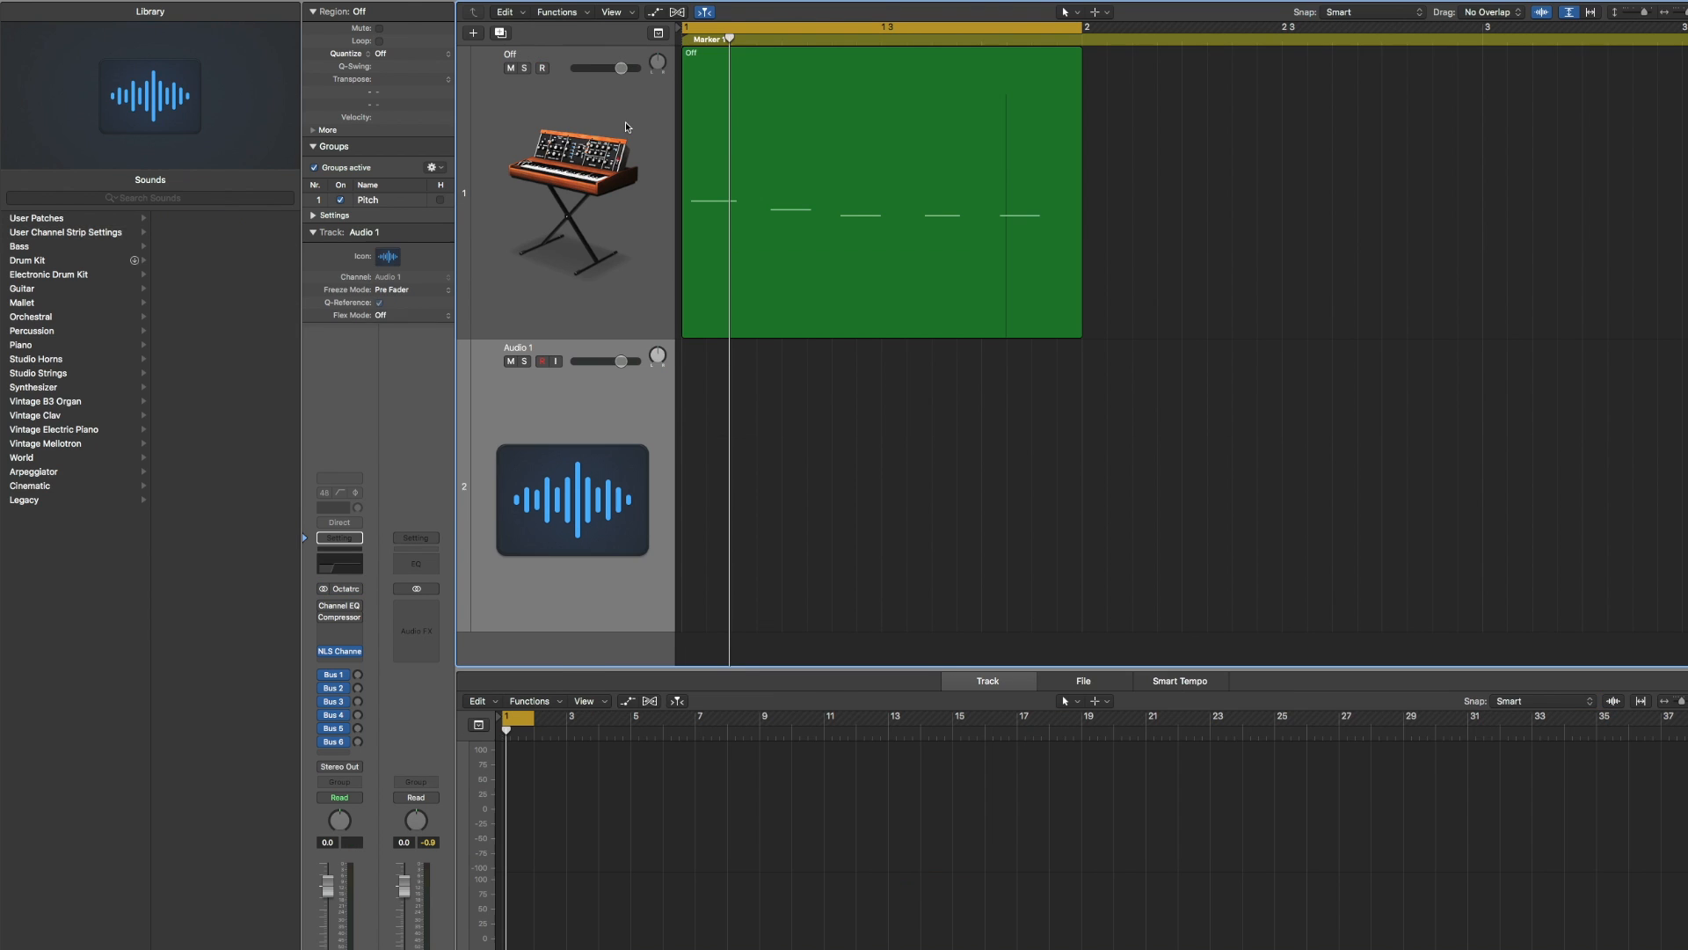
{"action": "left_click", "coordinate": [627, 126]}
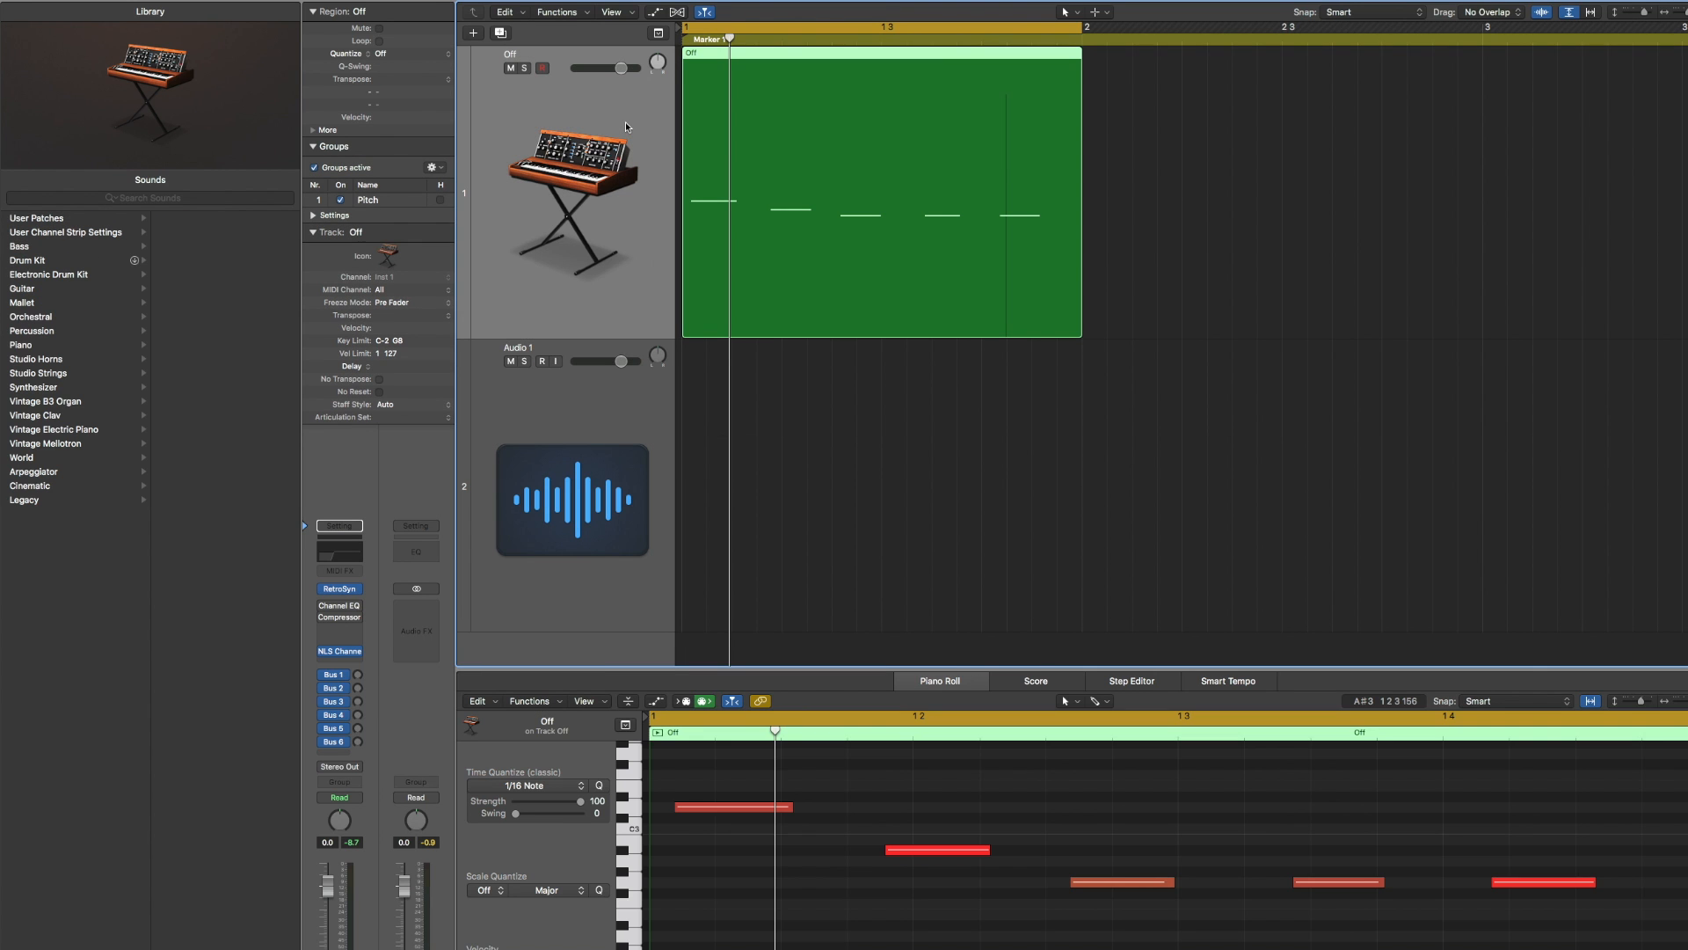
{"action": "key", "text": "super+d"}
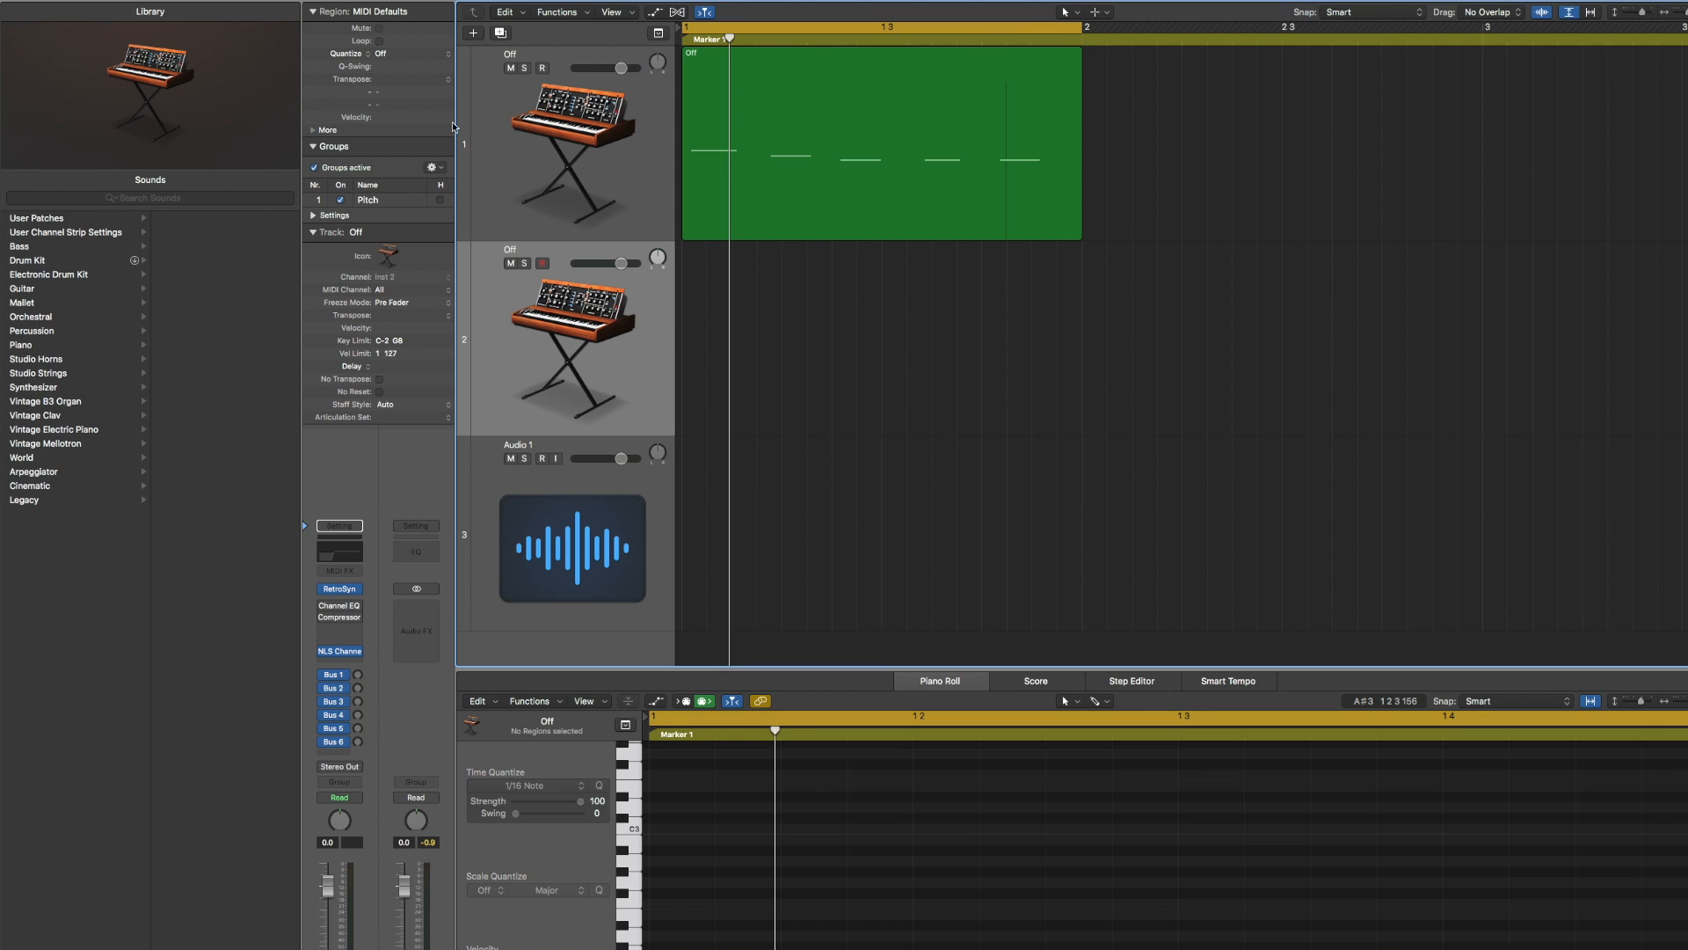
Set the default MIDI region quantize to 1/16 Swing A and record a one-bar test part on the duplicated Off track
{"action": "left_click", "coordinate": [433, 56]}
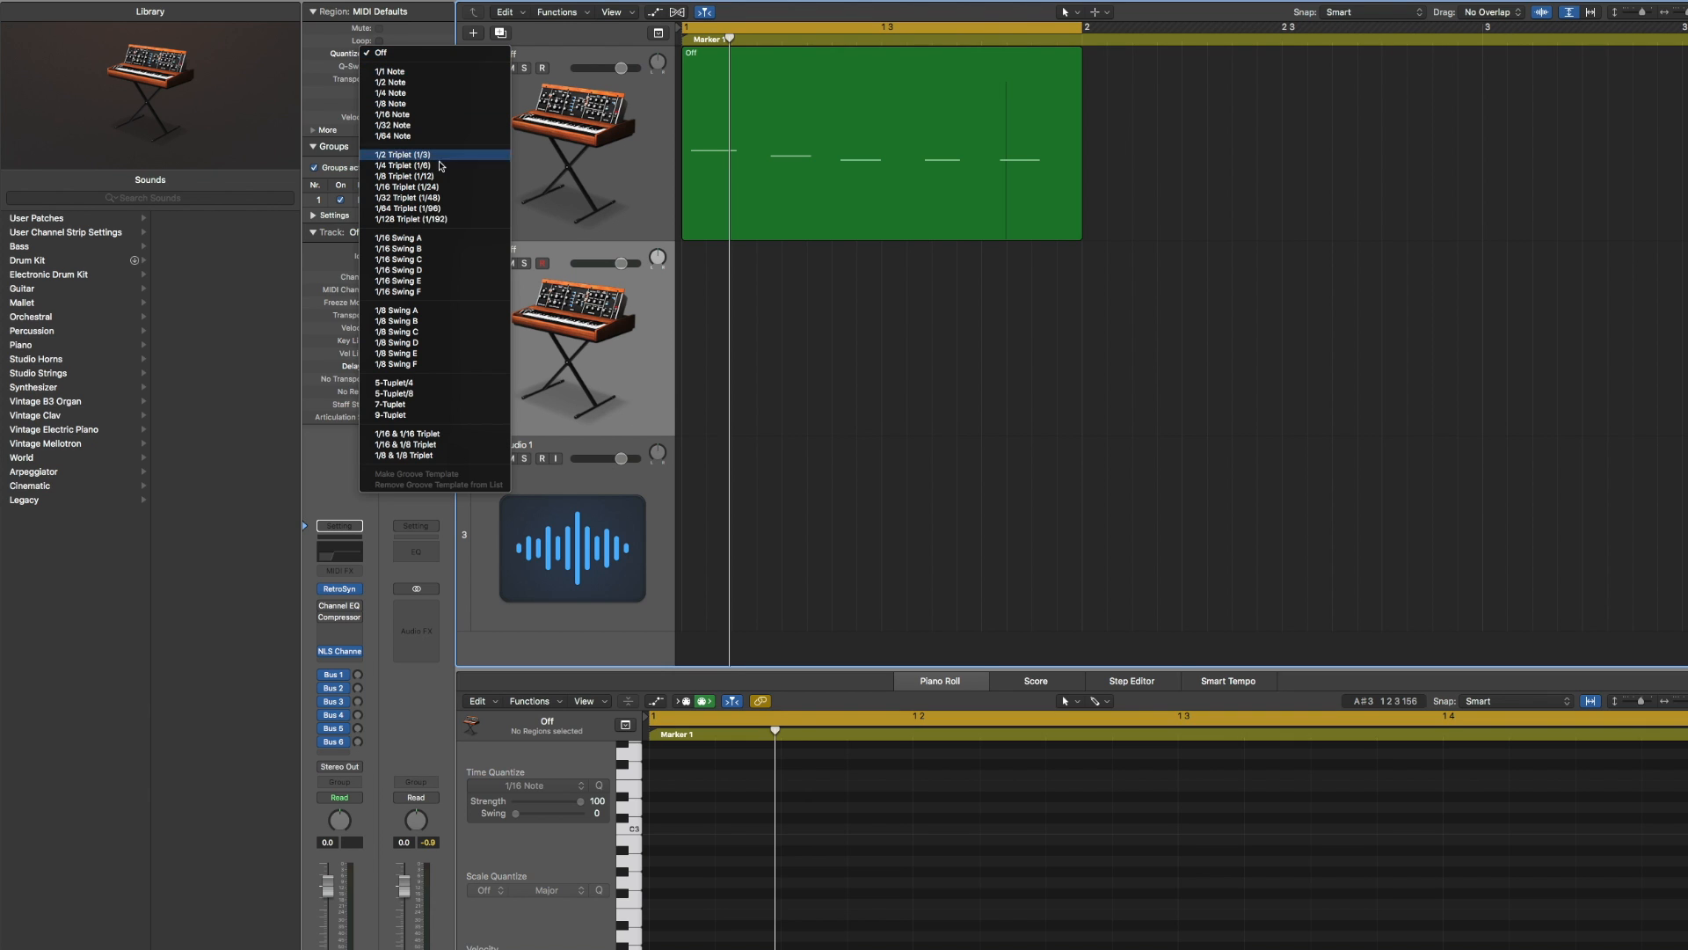
{"action": "left_click", "coordinate": [441, 239]}
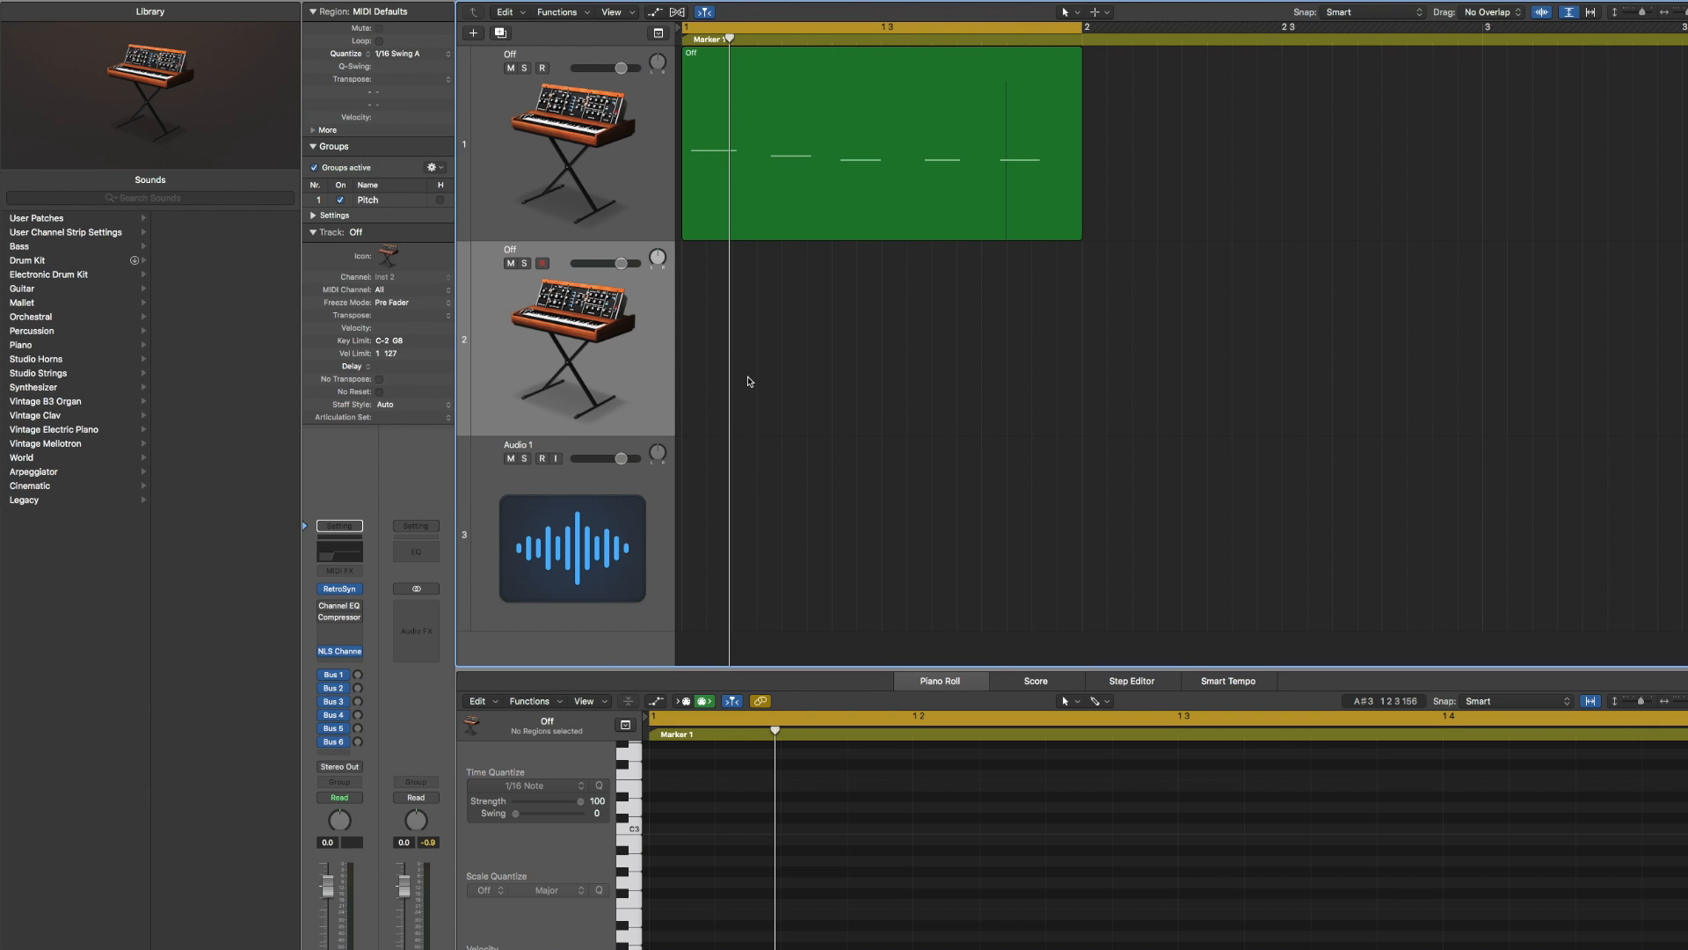
{"action": "key", "text": "r"}
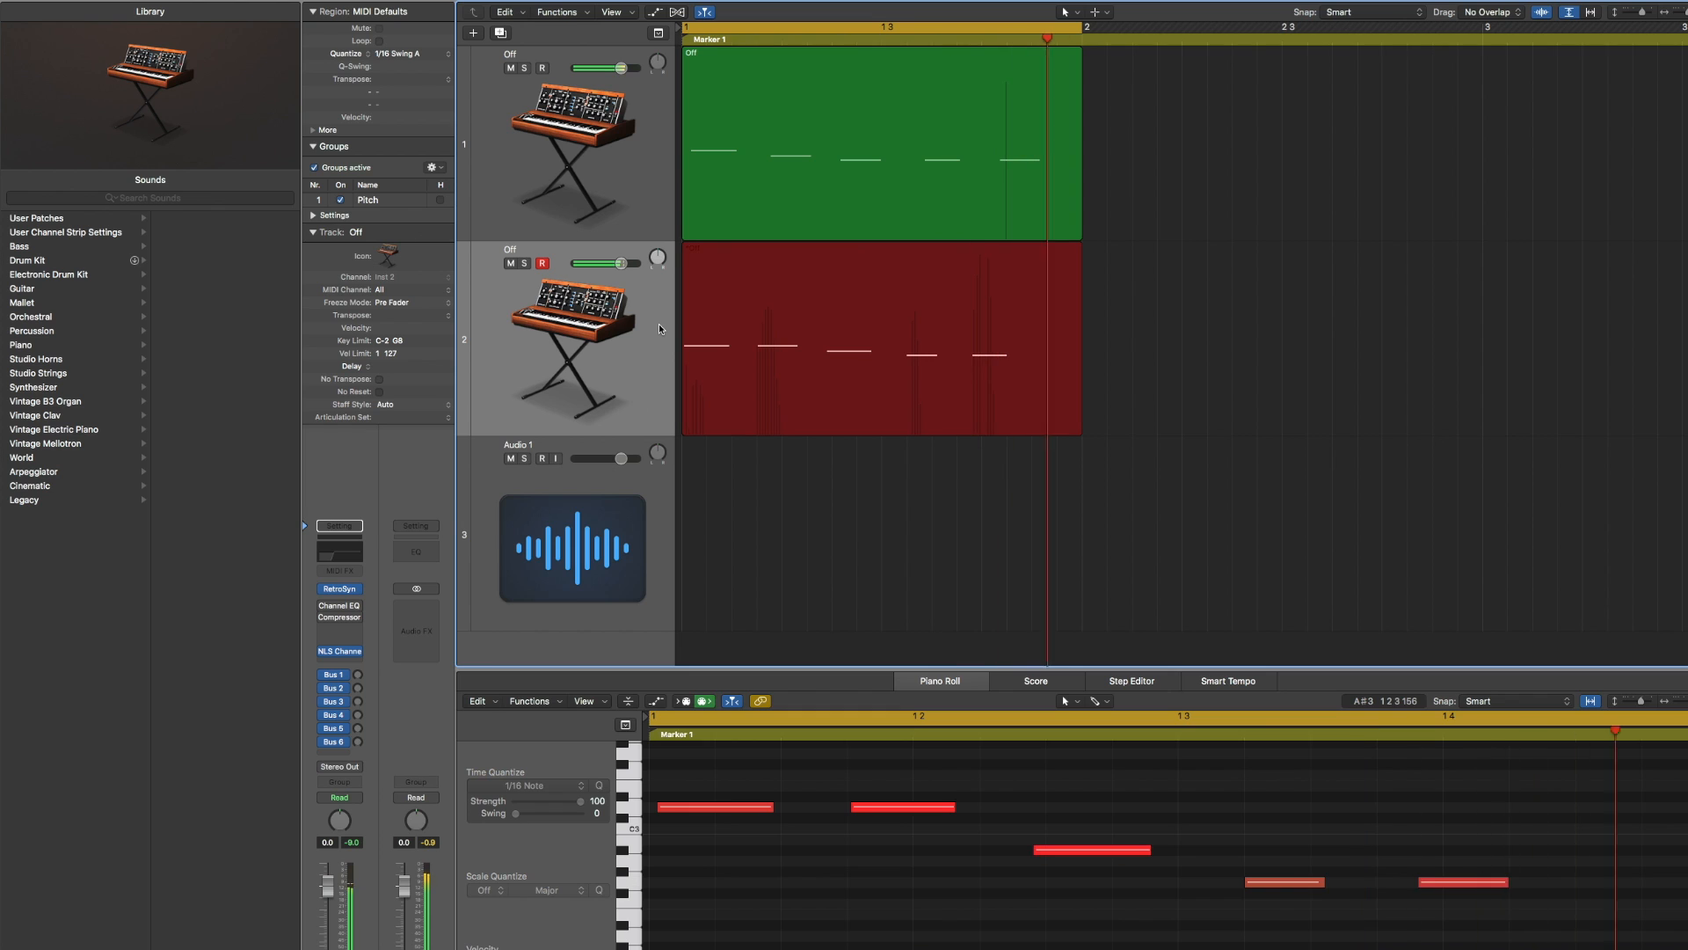
{"action": "key", "text": "space"}
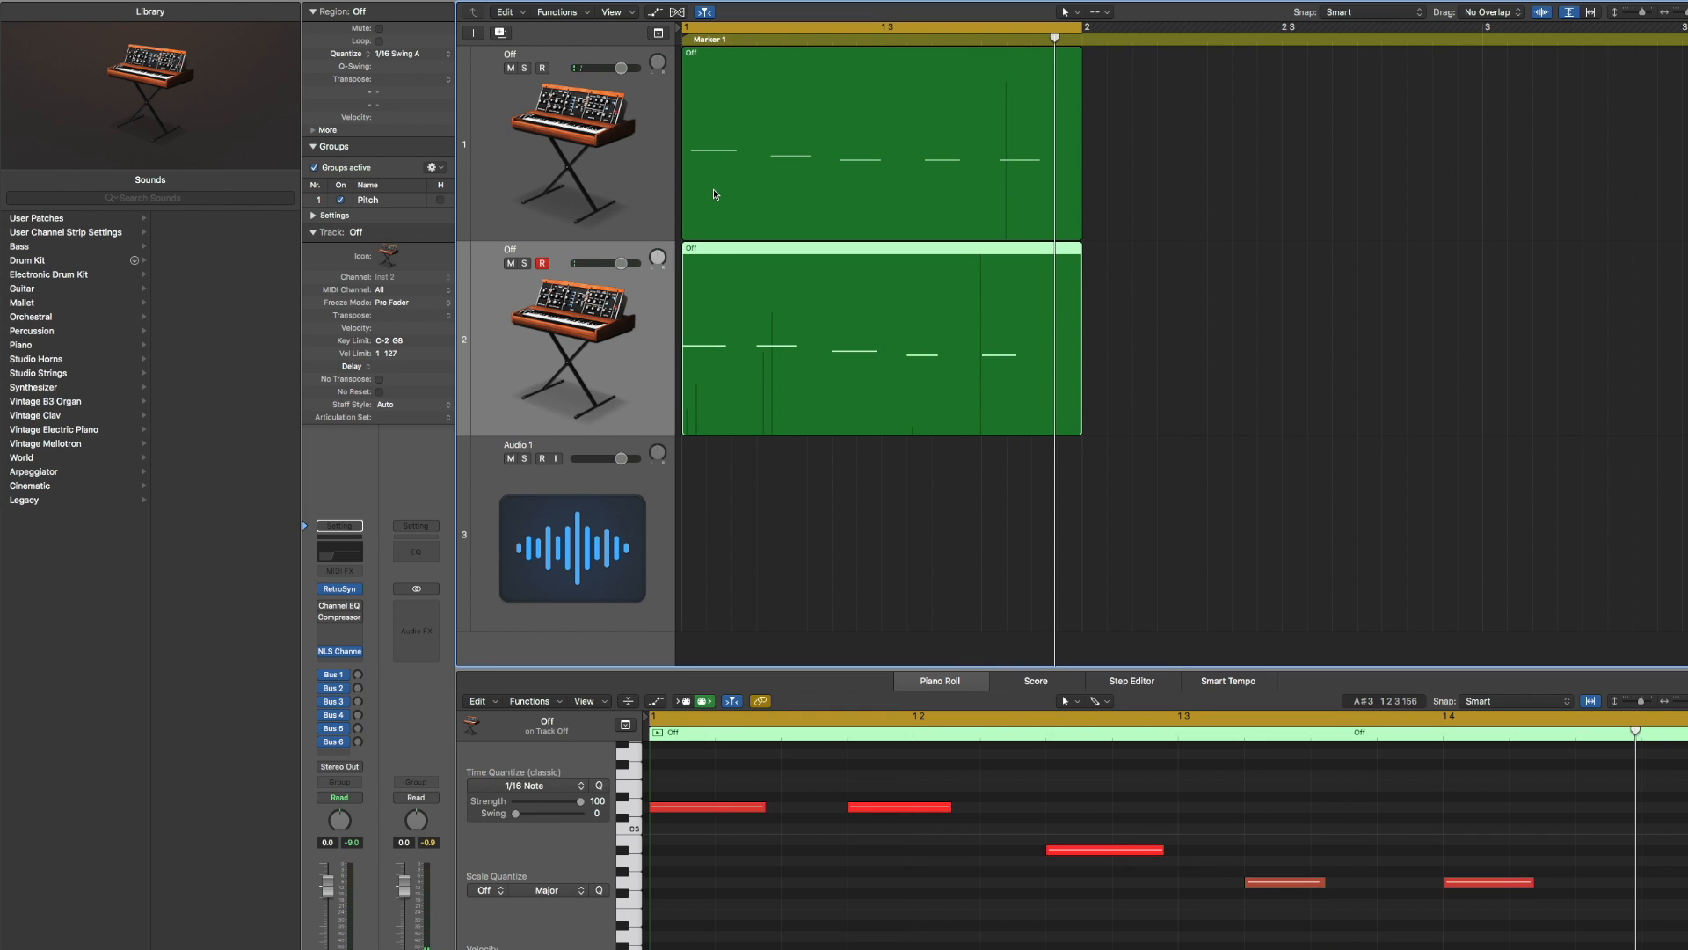
Delete the original Off track and the new test recording, and turn off the automatic vertical zoom
{"action": "left_click", "coordinate": [737, 182]}
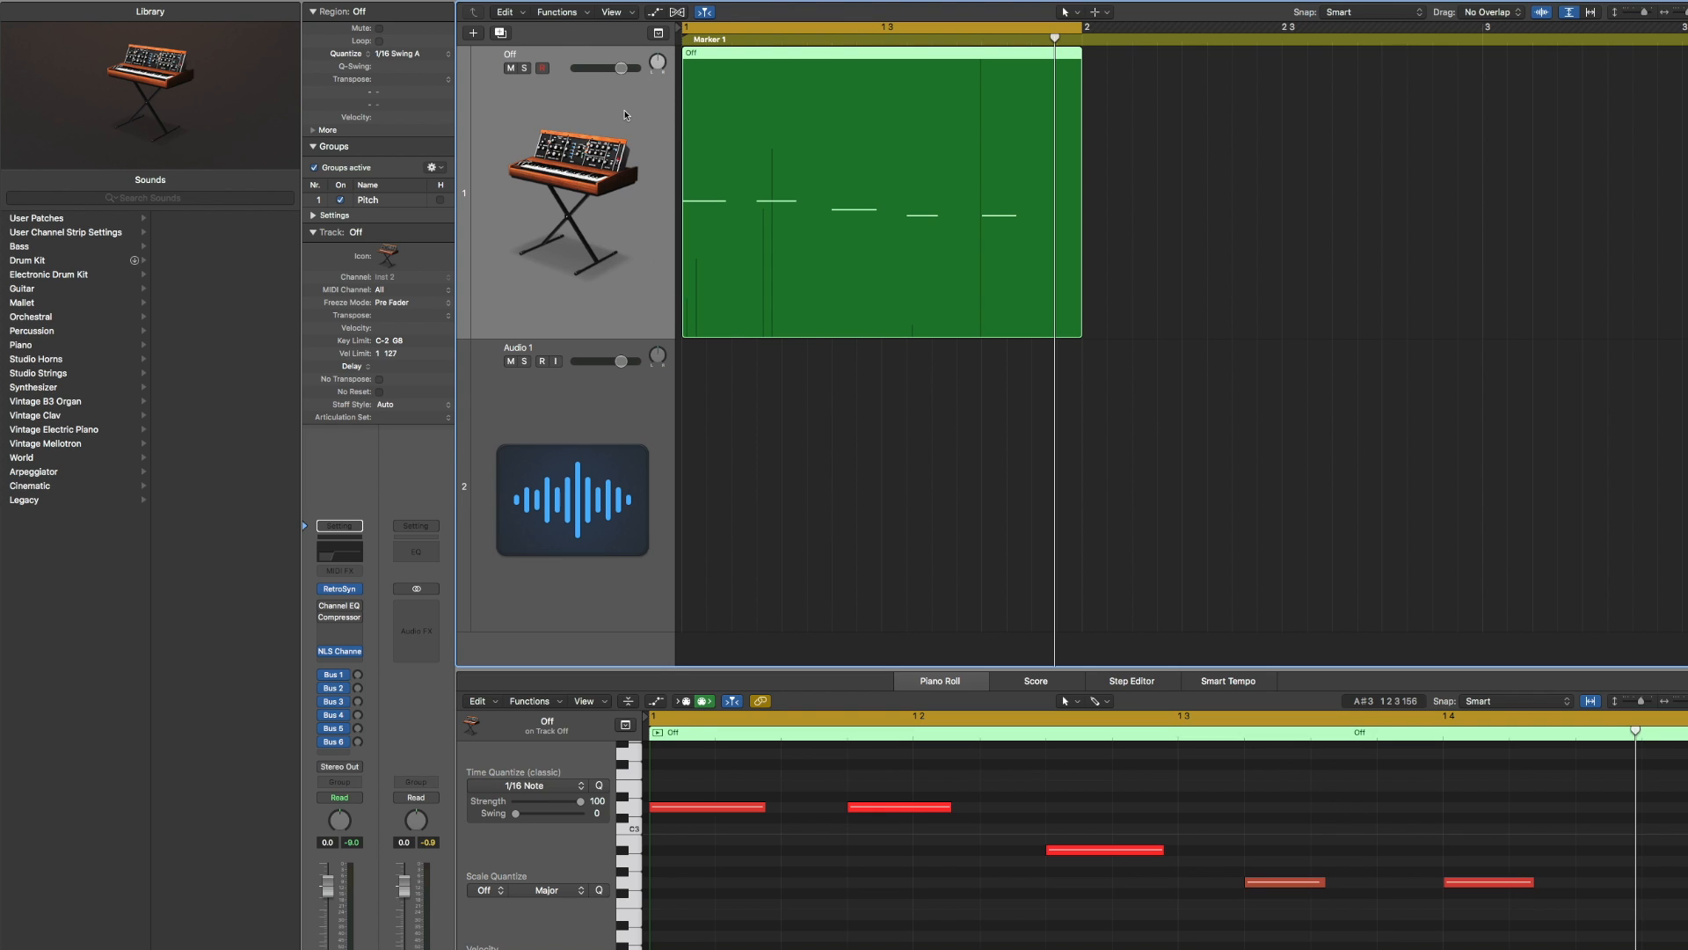
{"action": "key", "text": "Delete"}
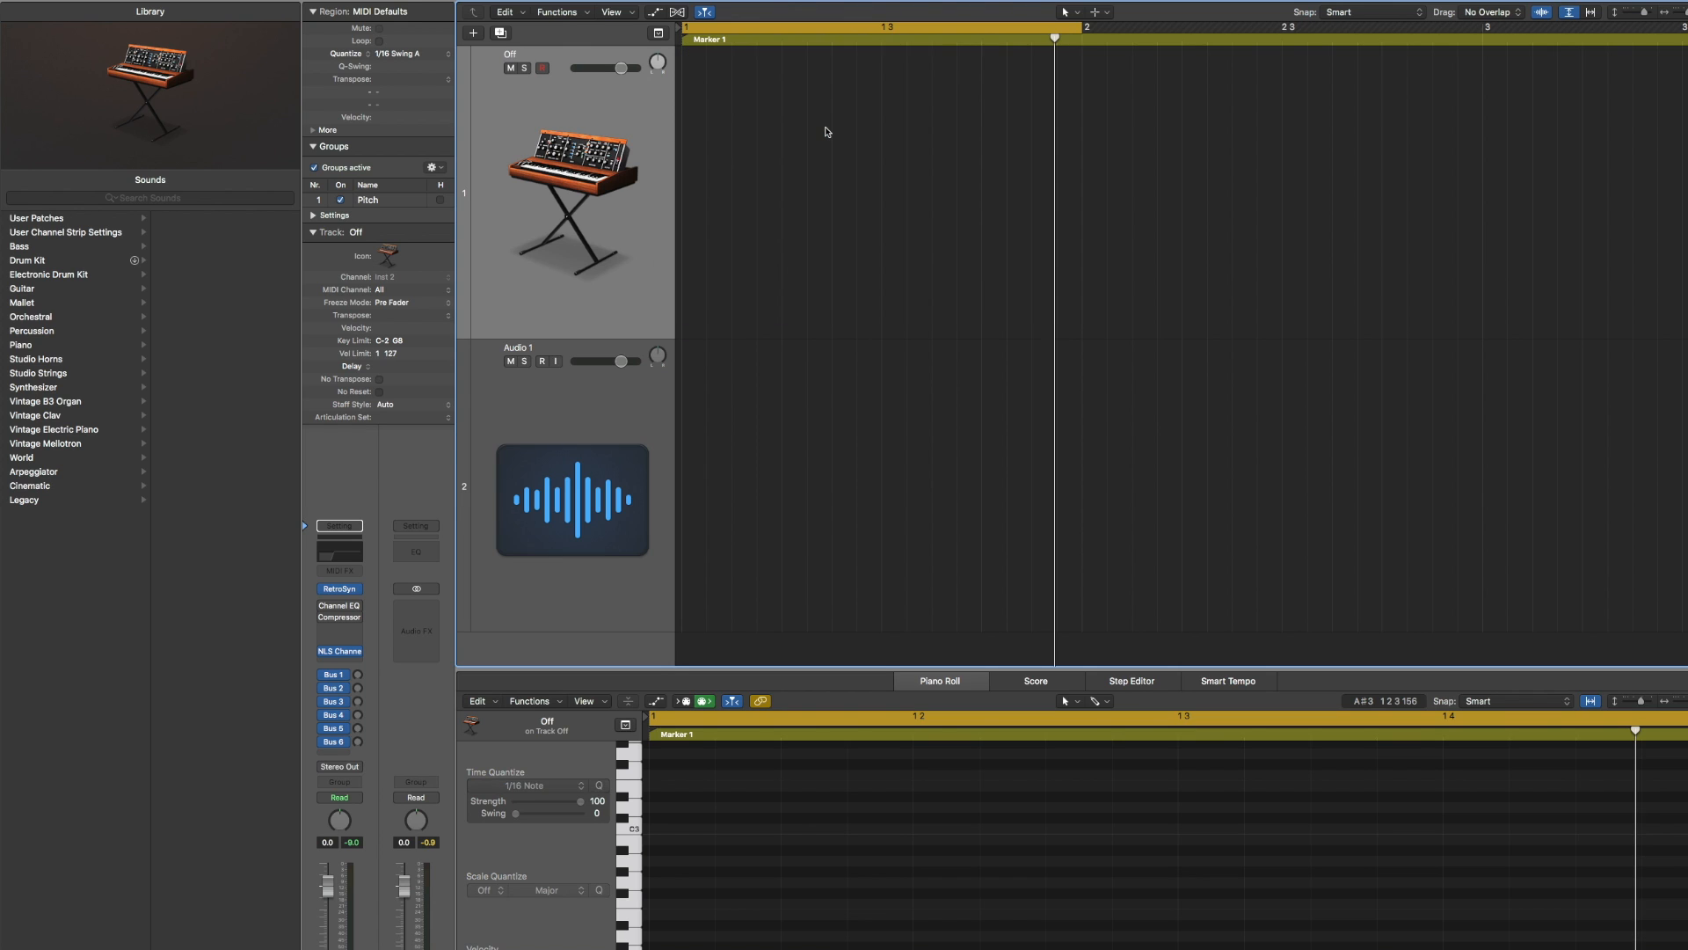
{"action": "left_click", "coordinate": [1569, 12]}
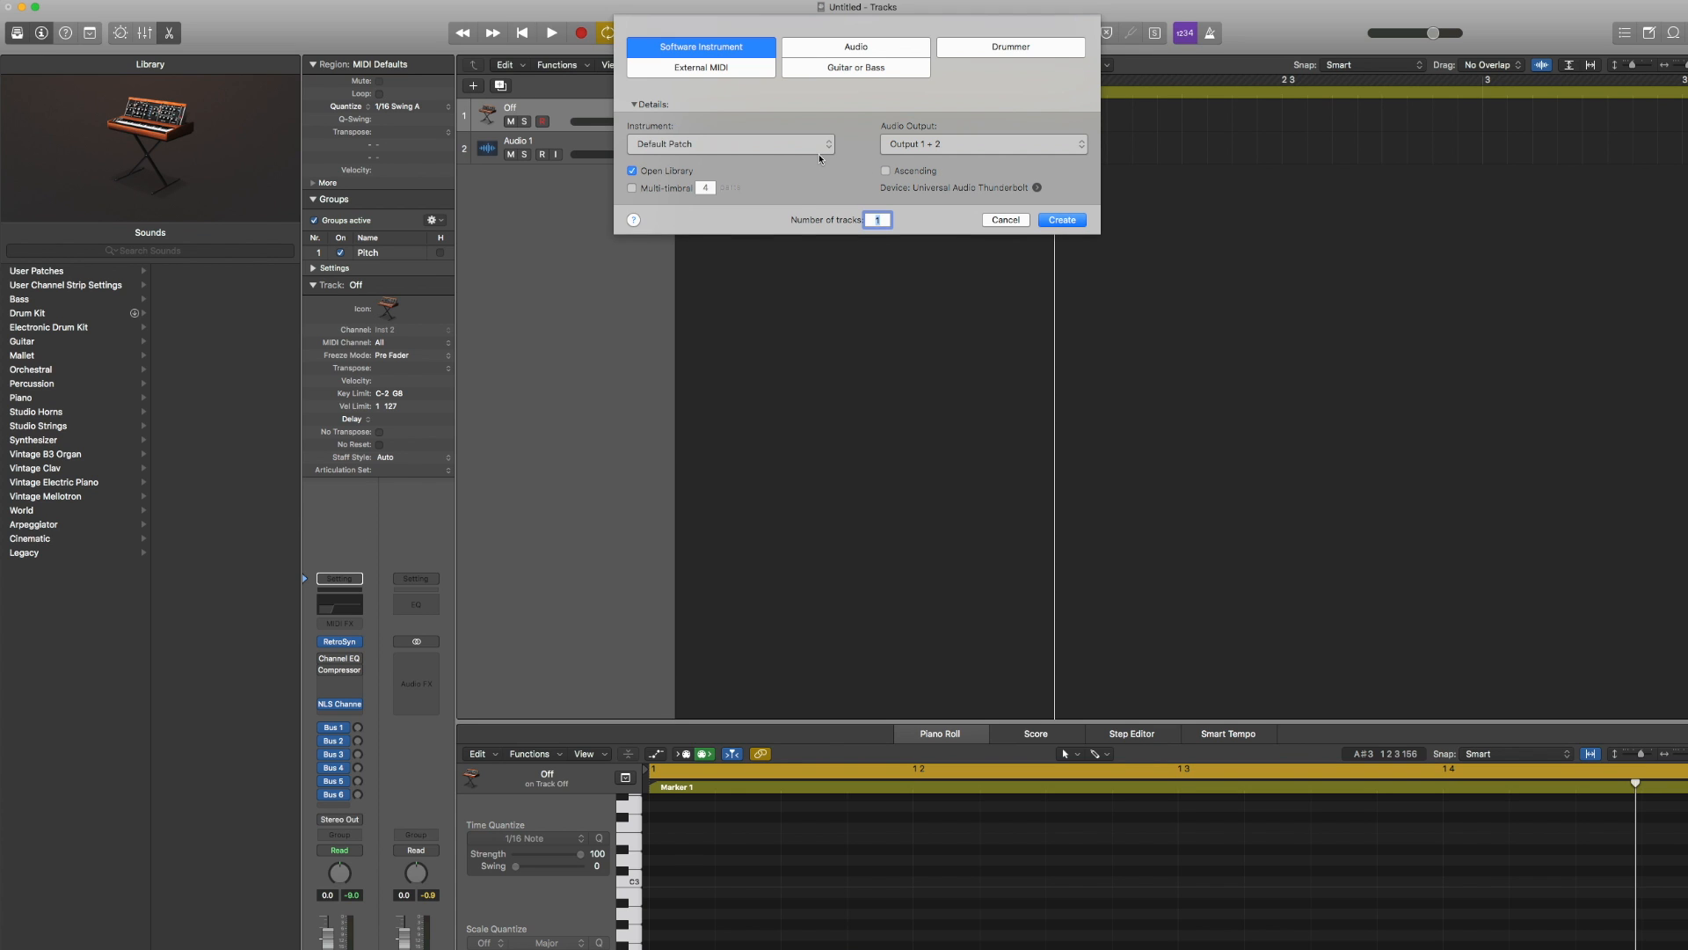
Create one software instrument track with the Kick 2 instrument
{"action": "left_click", "coordinate": [818, 154]}
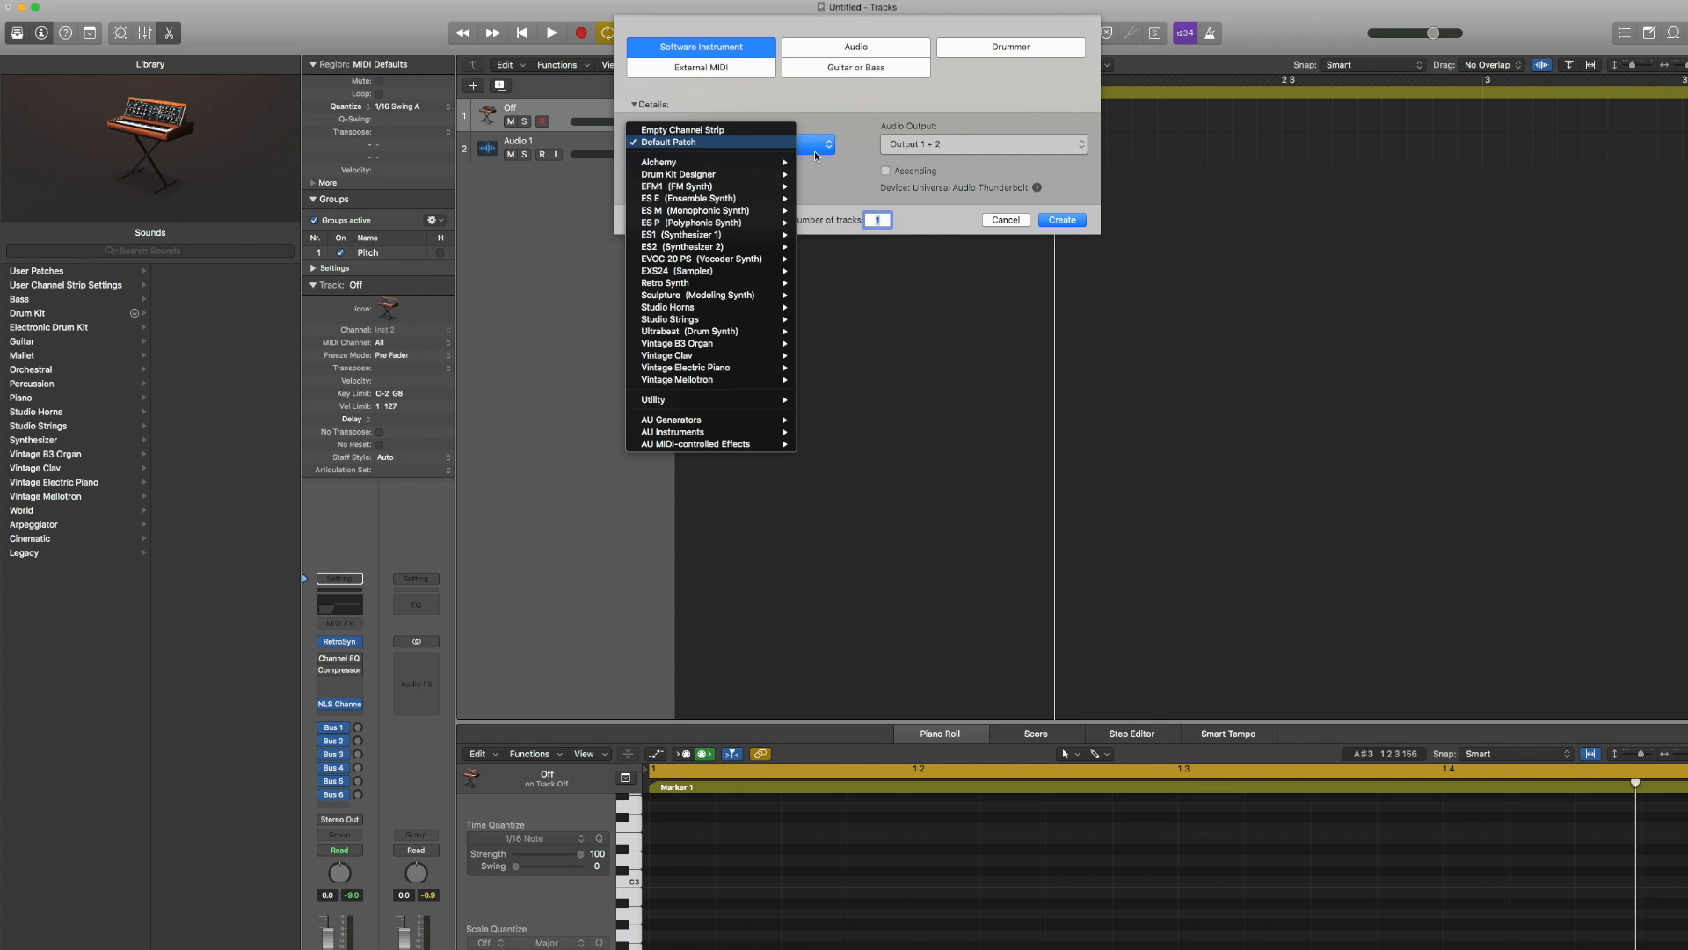
{"action": "mouse_move", "coordinate": [733, 433]}
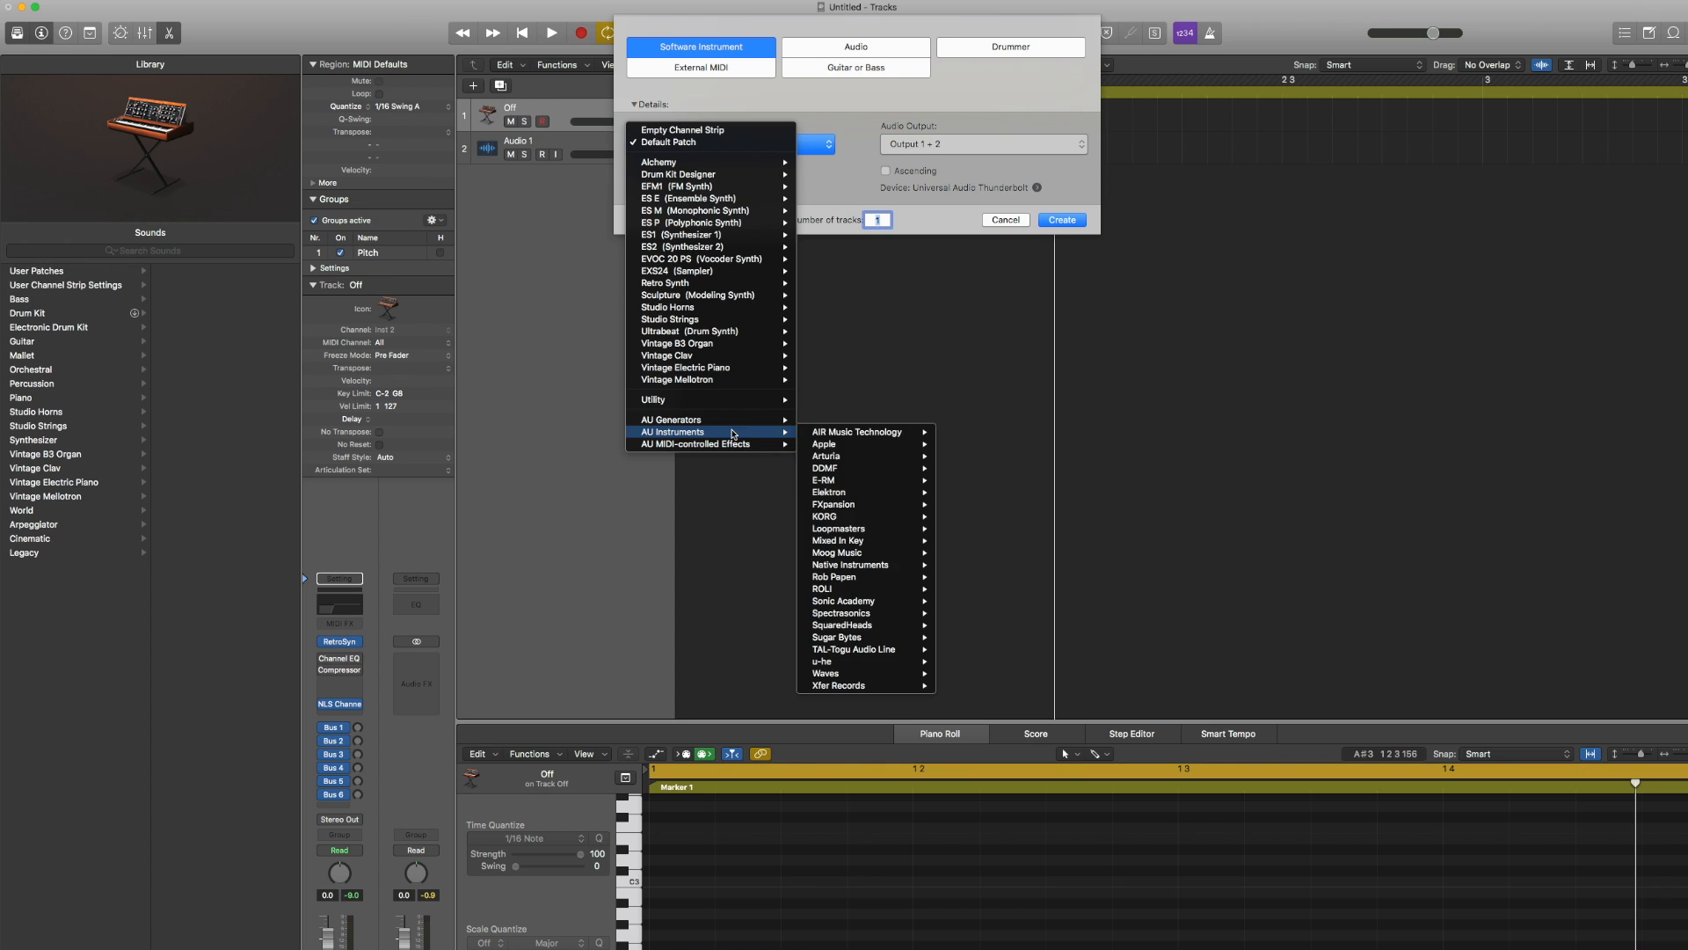
{"action": "mouse_move", "coordinate": [855, 457]}
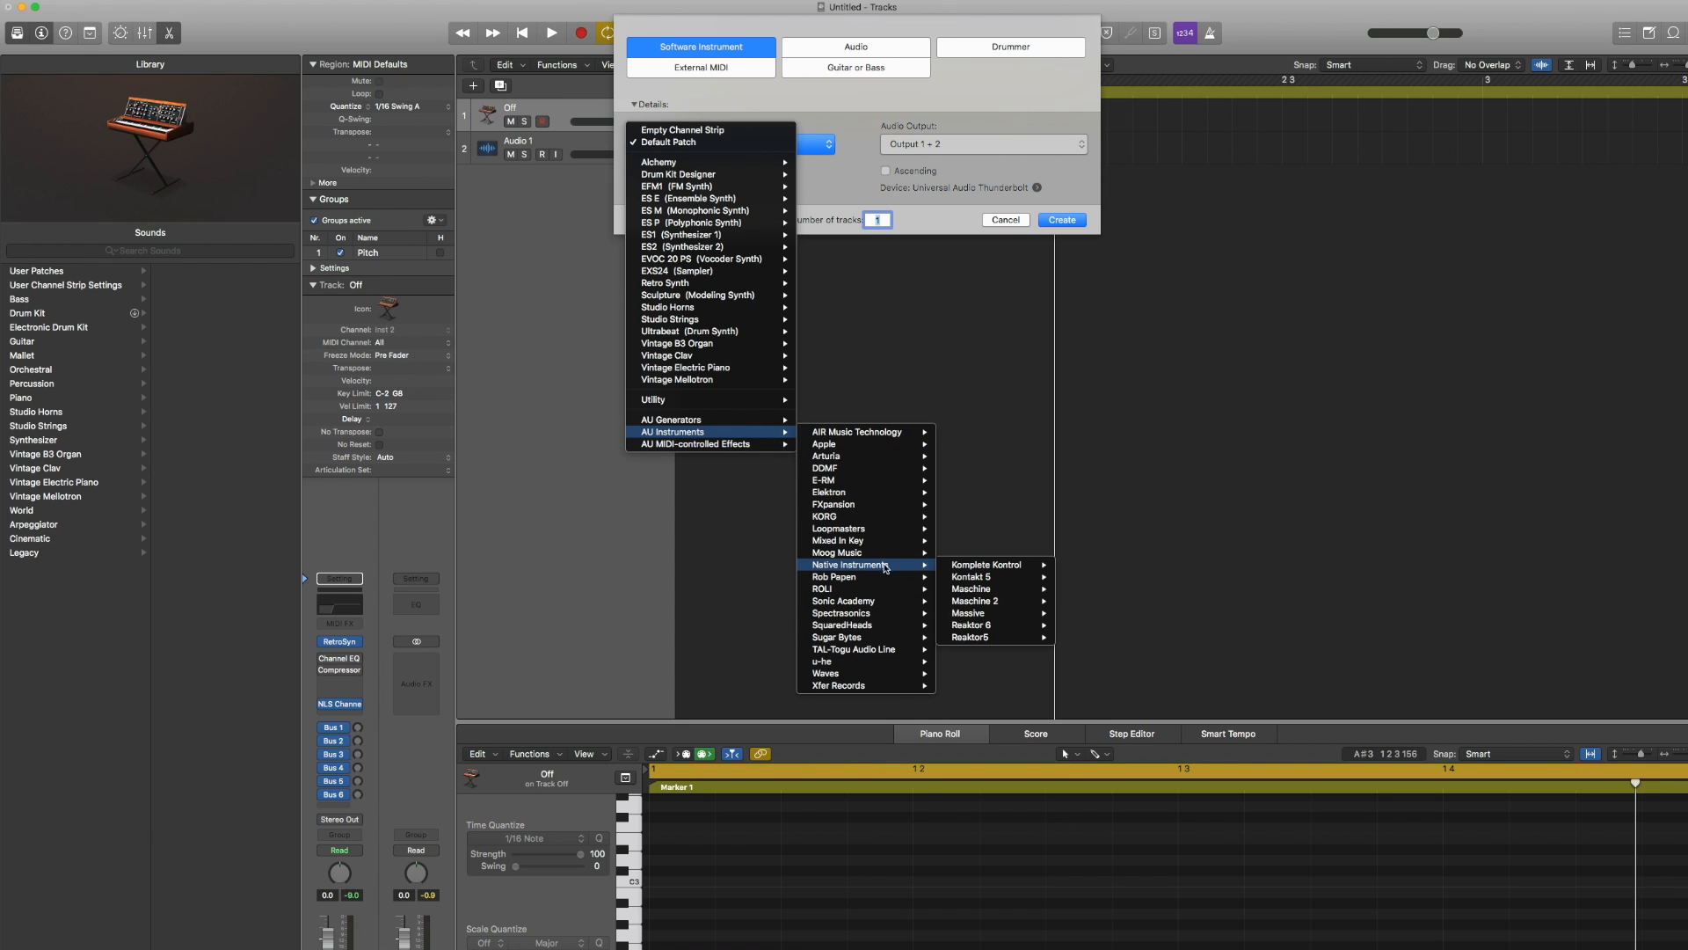
{"action": "mouse_move", "coordinate": [899, 605]}
{"action": "mouse_move", "coordinate": [982, 605]}
{"action": "left_click", "coordinate": [1037, 602]}
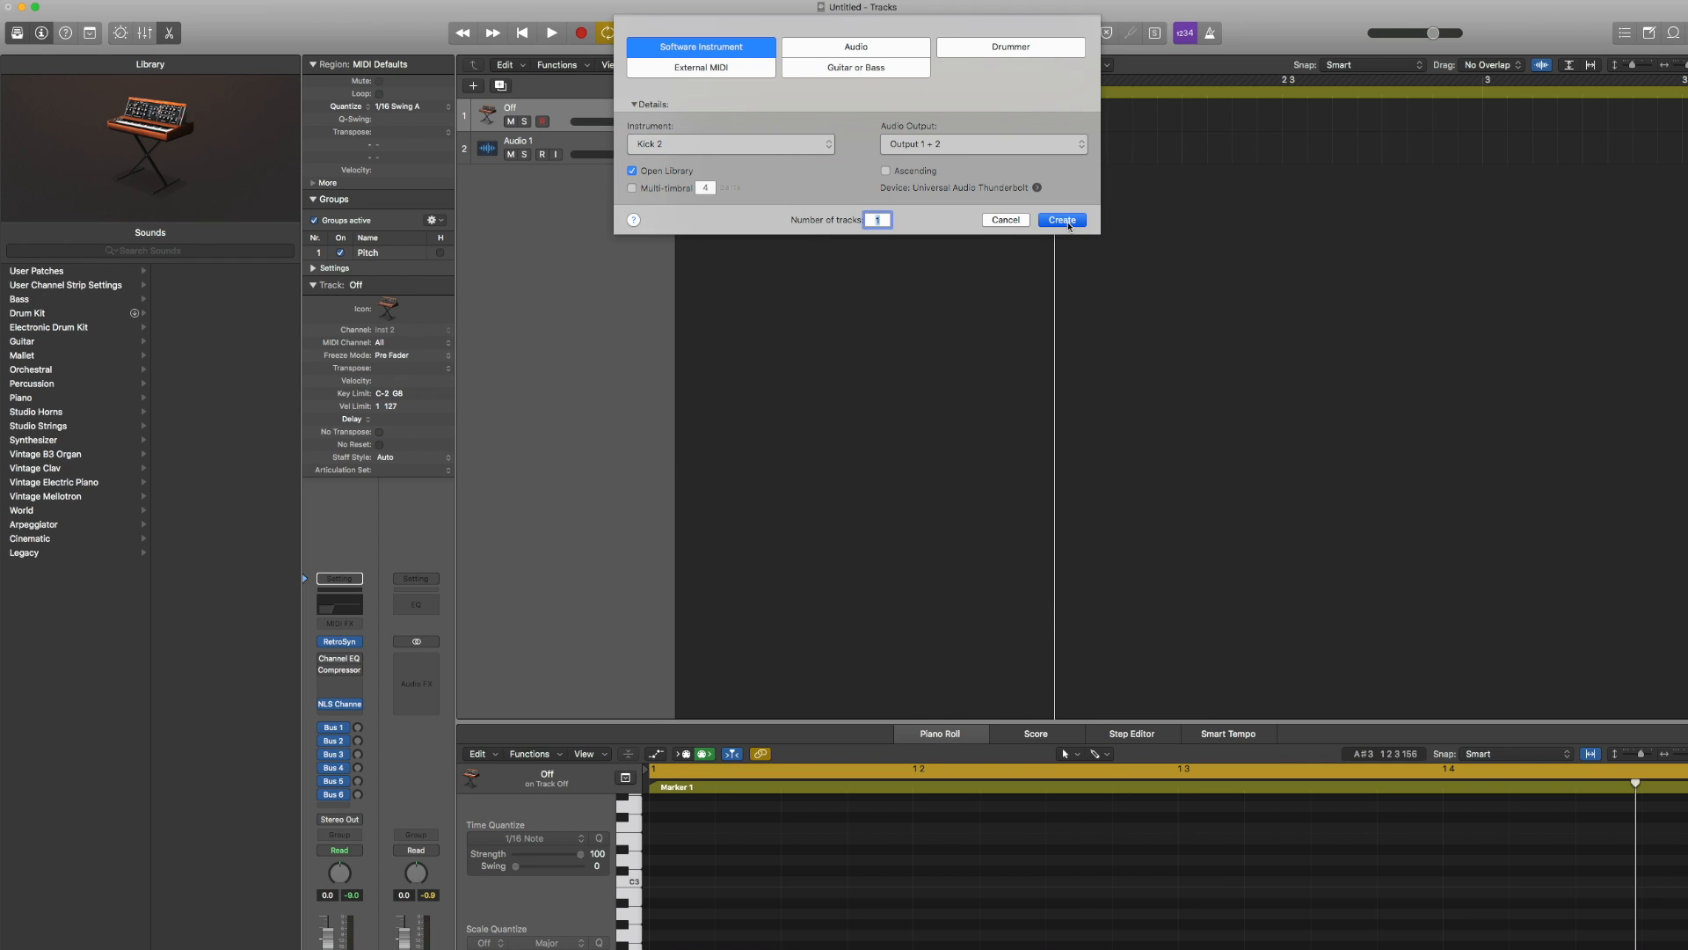
{"action": "key", "text": "Return"}
Rename the new Kick 2 track as SC and delete the remaining Off track
{"action": "double_click", "coordinate": [515, 139]}
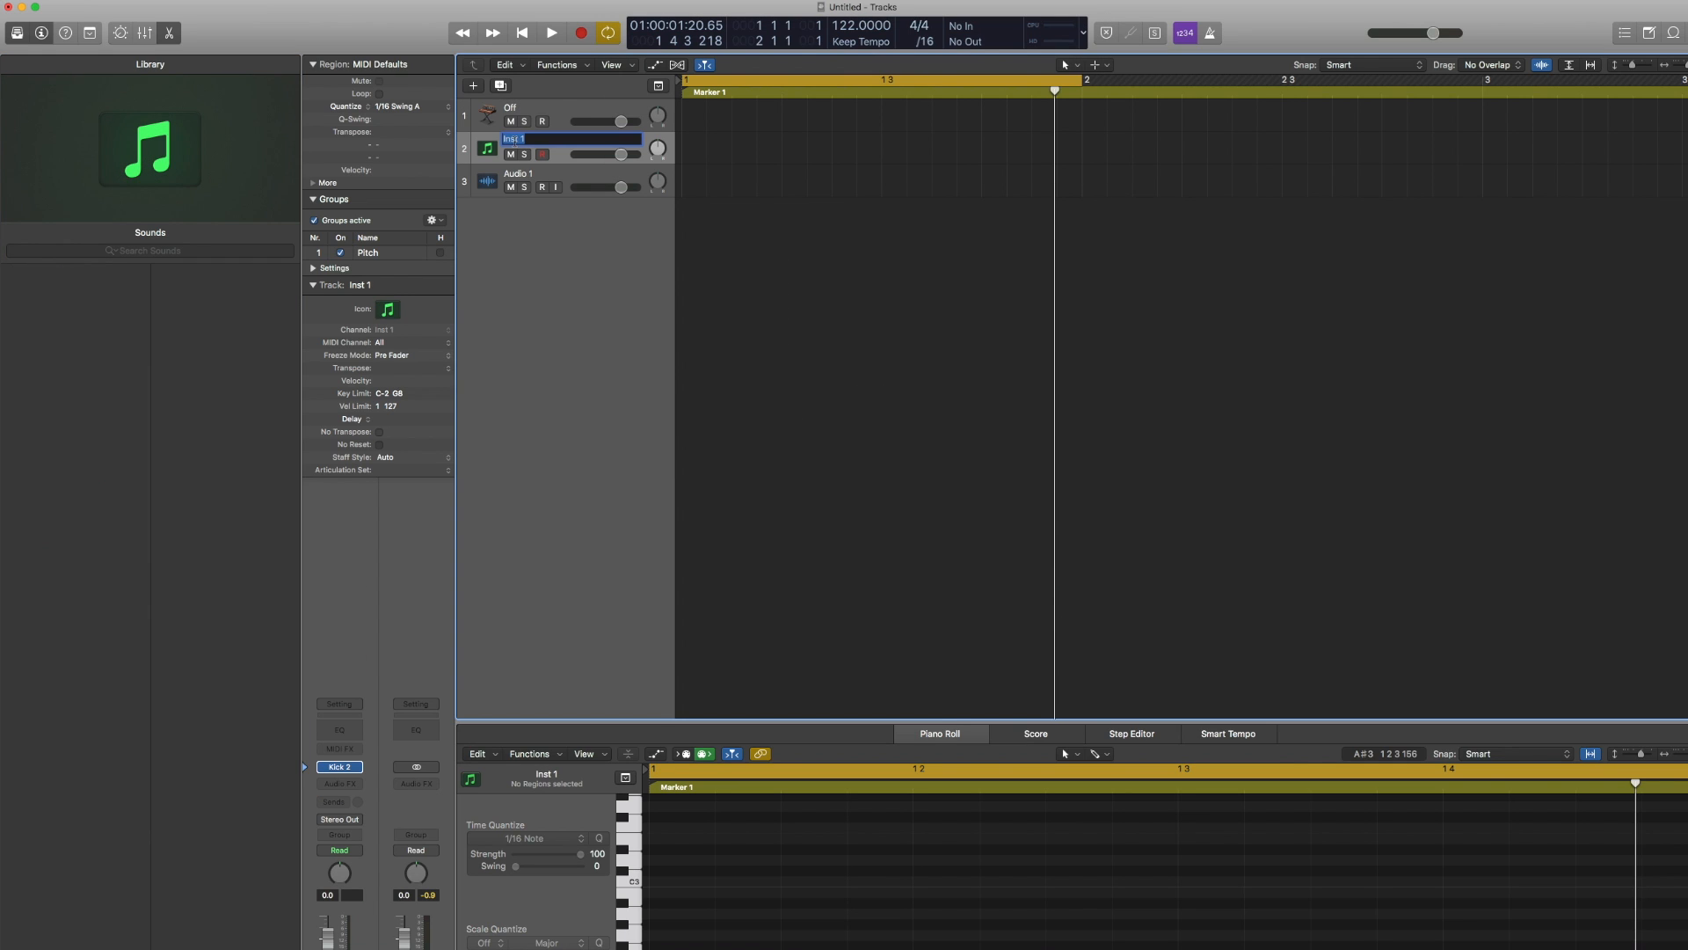
{"action": "type", "text": "SC"}
{"action": "key", "text": "Return"}
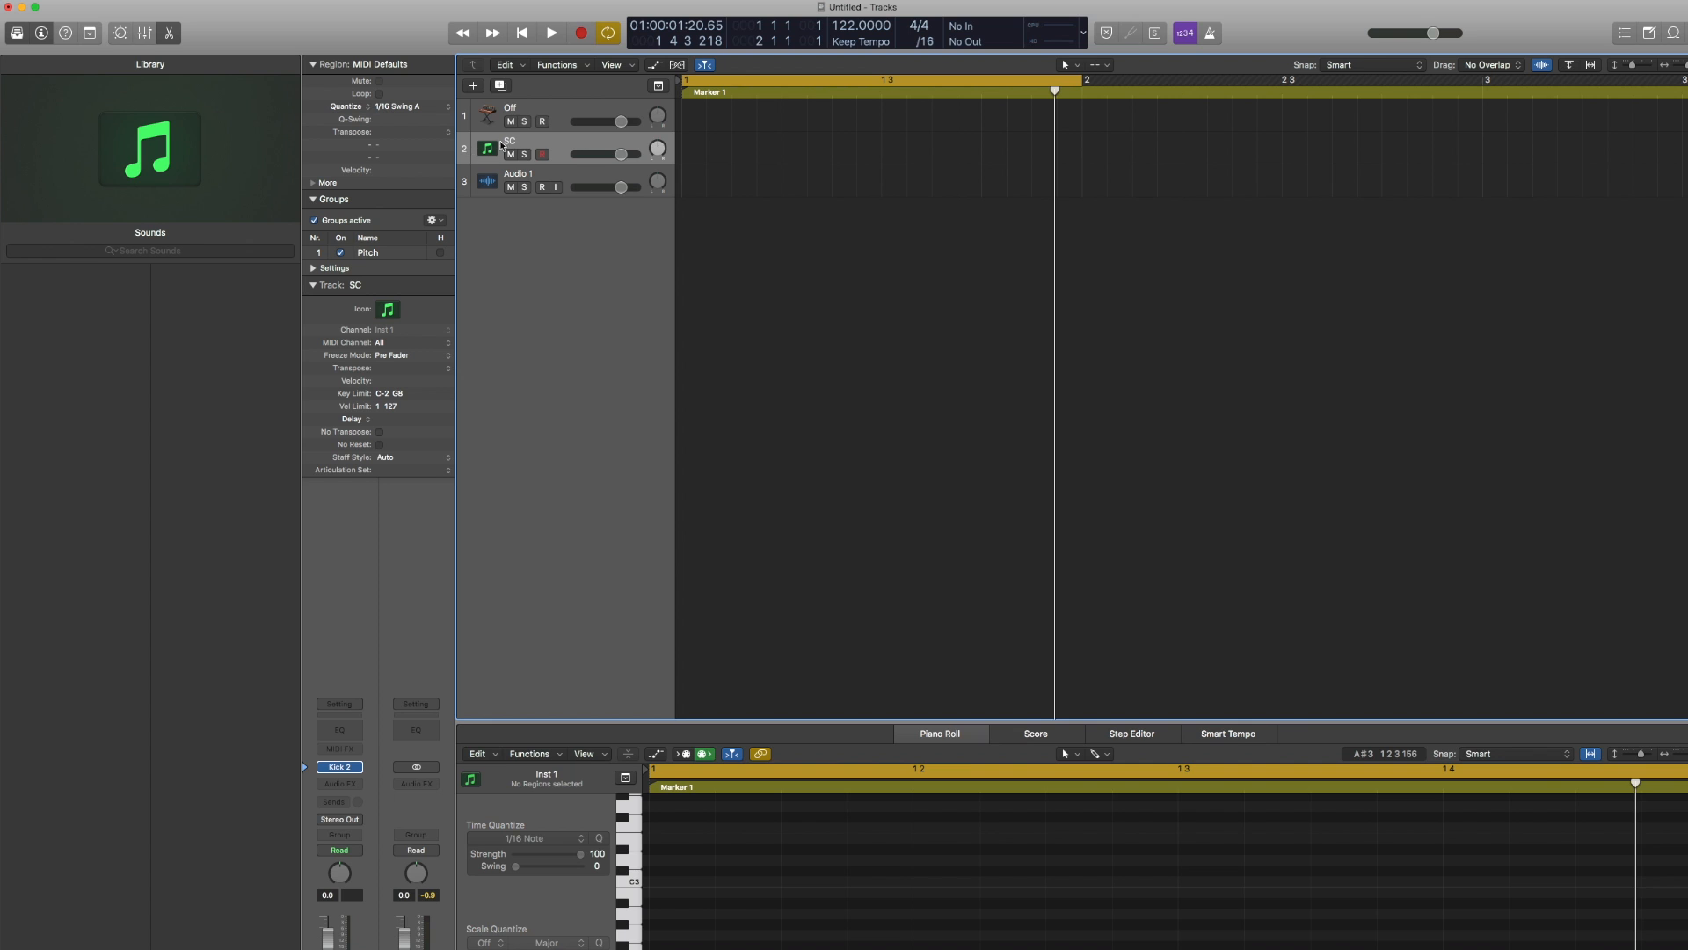
{"action": "left_click_drag", "start_coordinate": [525, 110], "coordinate": [531, 142]}
{"action": "key", "text": "Delete"}
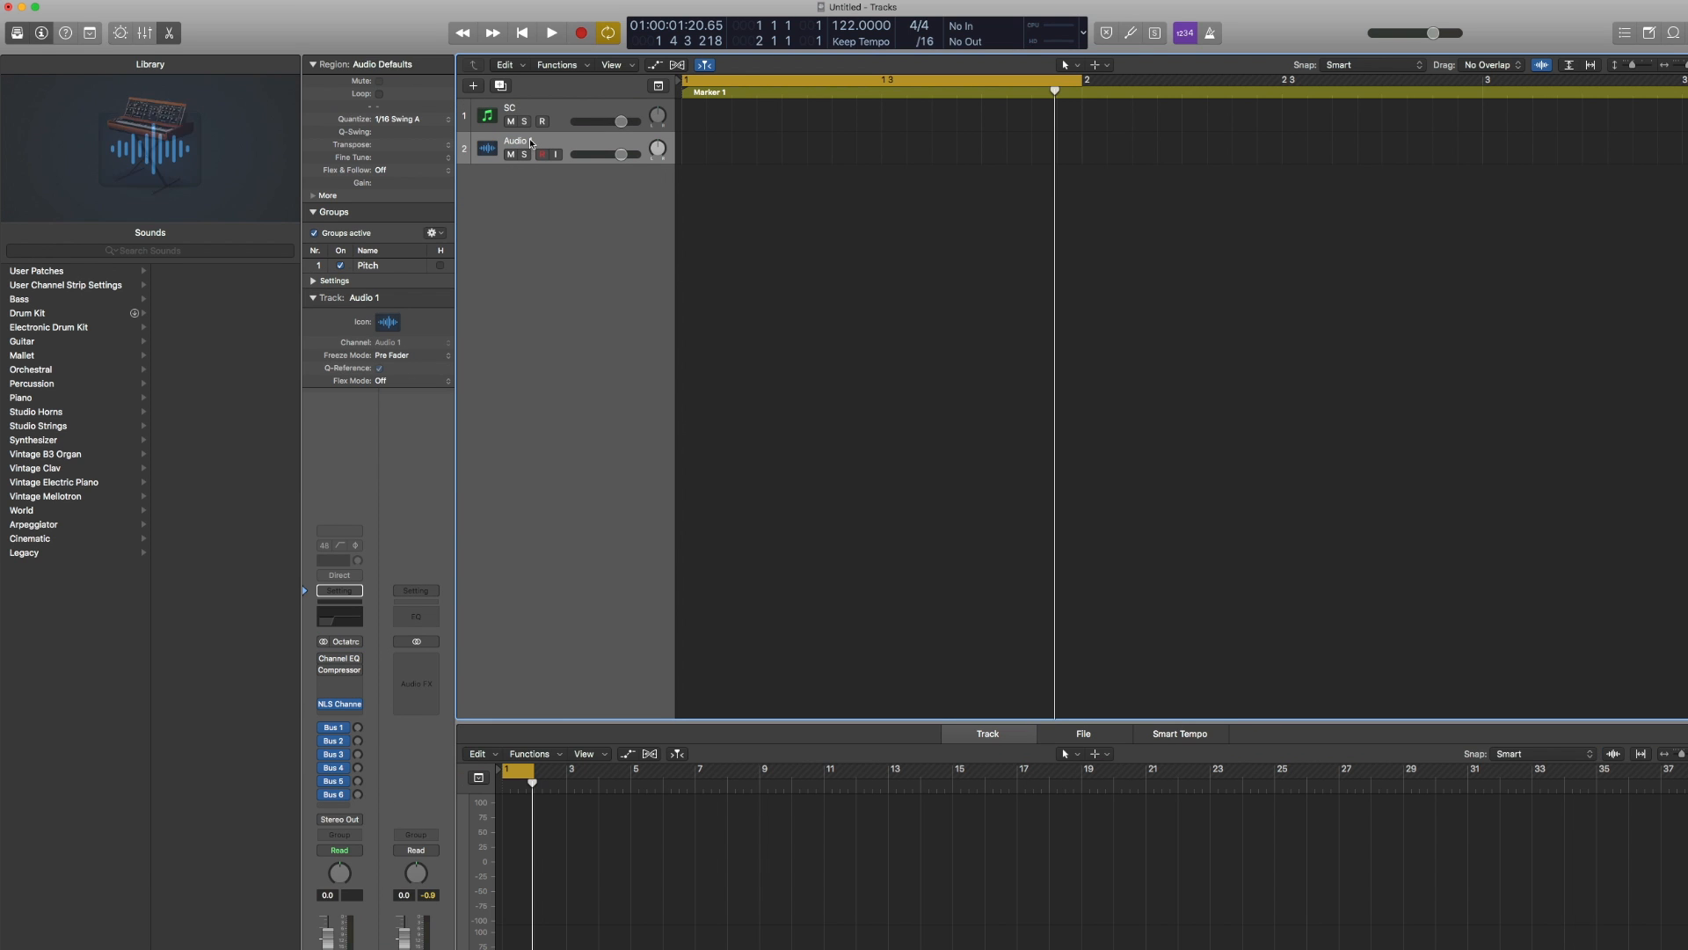
Create an empty MIDI region on the SC track and add four C3 notes, one on each beat of the bar
{"action": "left_click", "coordinate": [563, 110]}
{"action": "right_click", "coordinate": [691, 122]}
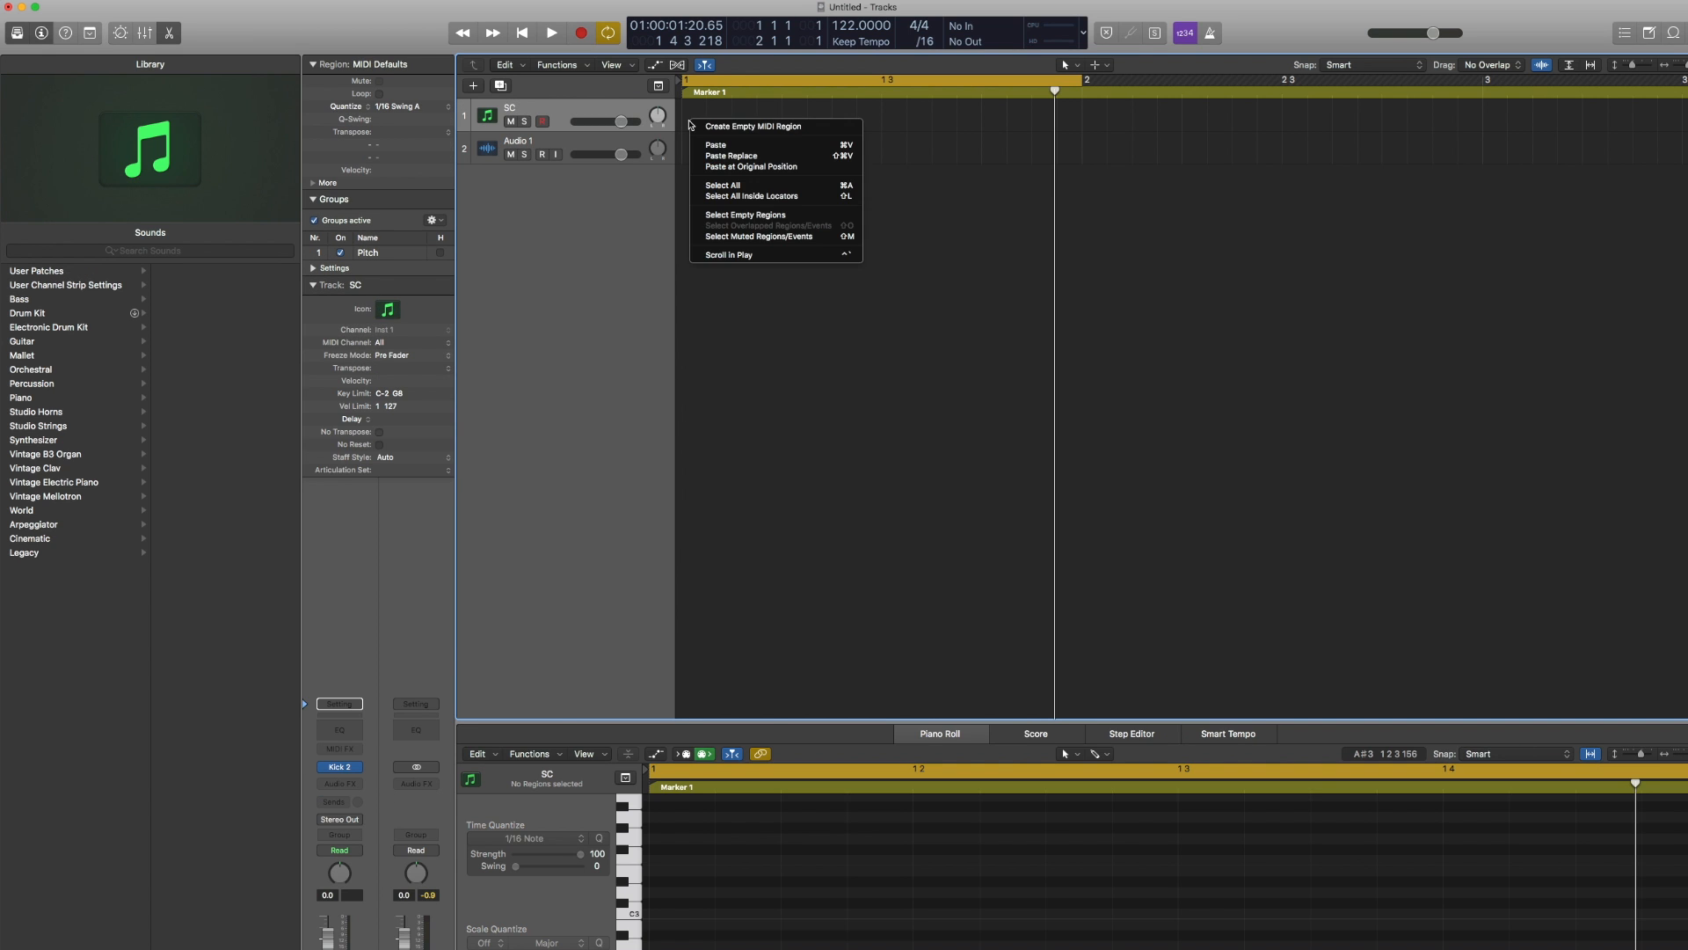
{"action": "left_click", "coordinate": [722, 128]}
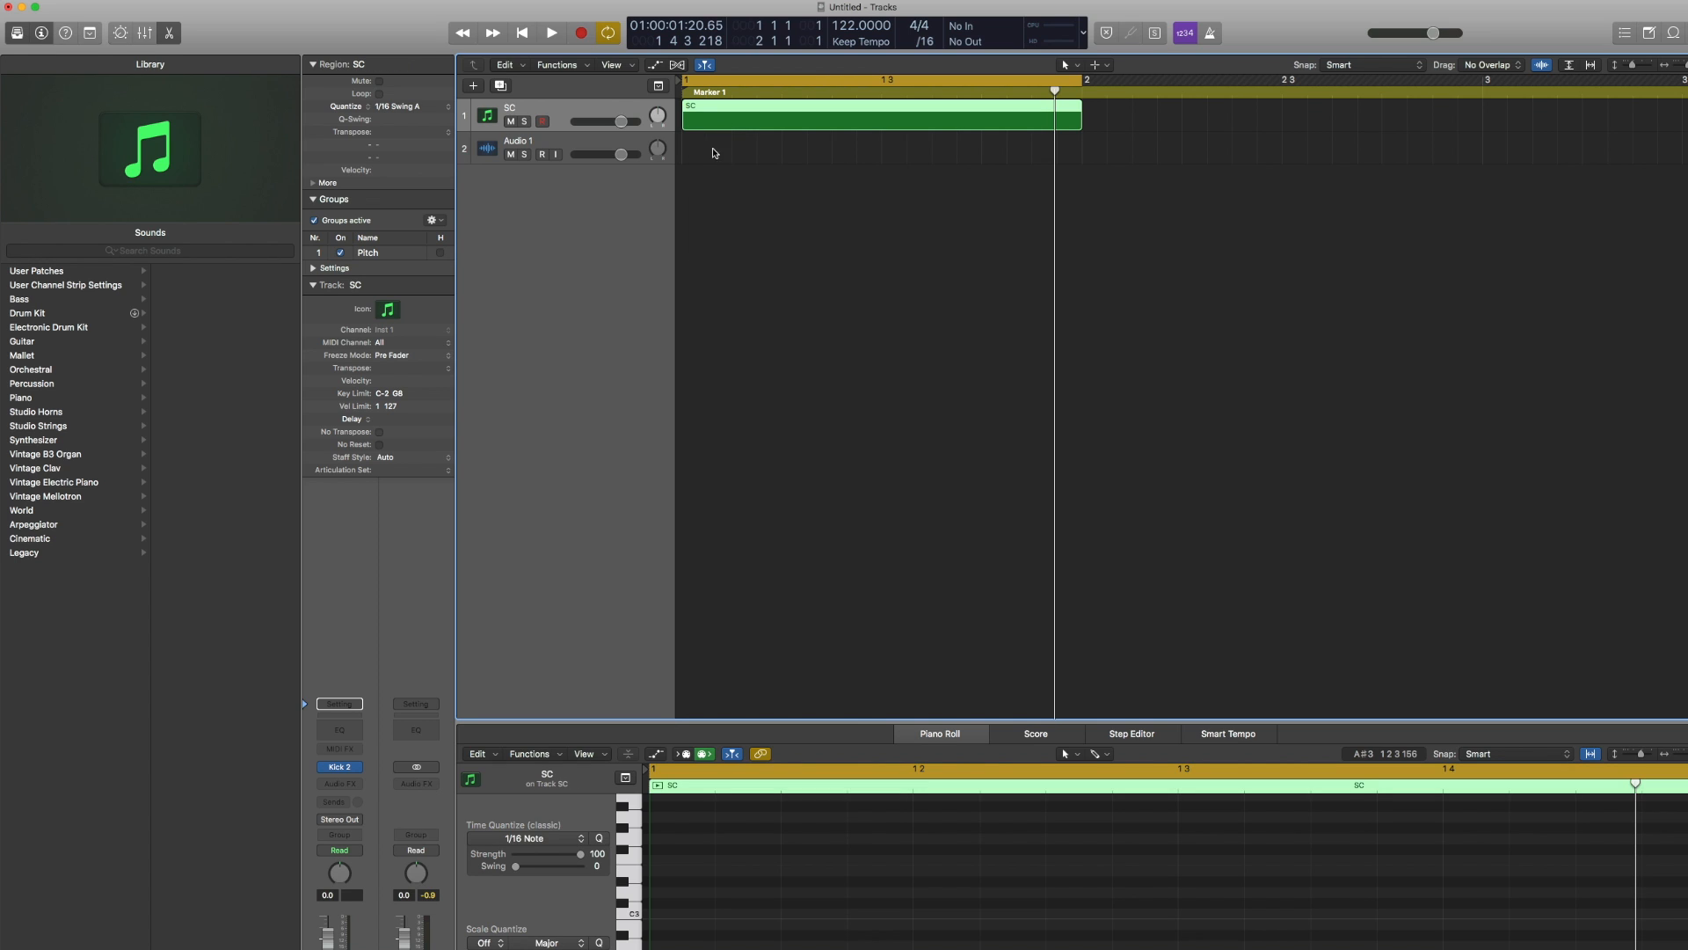
{"action": "left_click", "coordinate": [673, 915]}
{"action": "left_click", "coordinate": [938, 914]}
{"action": "left_click", "coordinate": [1215, 915]}
{"action": "left_click", "coordinate": [1493, 916]}
Set the SC track's volume to 0 and its channel output to No Output
{"action": "double_click", "coordinate": [616, 121]}
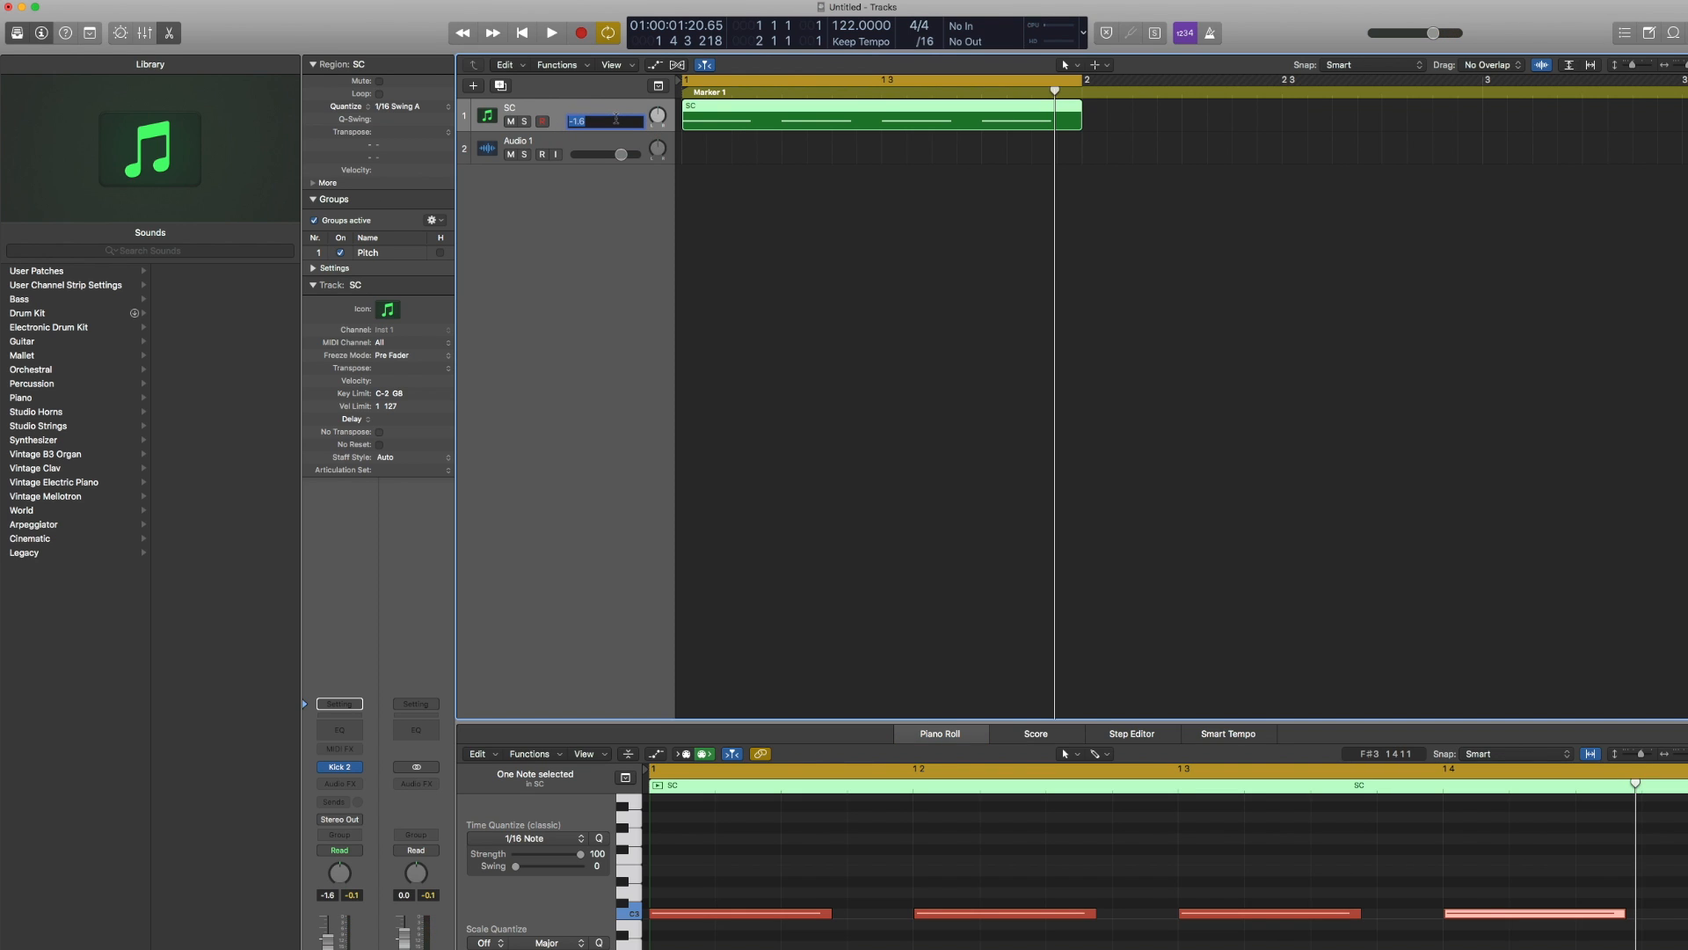
{"action": "type", "text": "0"}
{"action": "key", "text": "Return"}
{"action": "left_click", "coordinate": [356, 819]}
{"action": "left_click", "coordinate": [352, 852]}
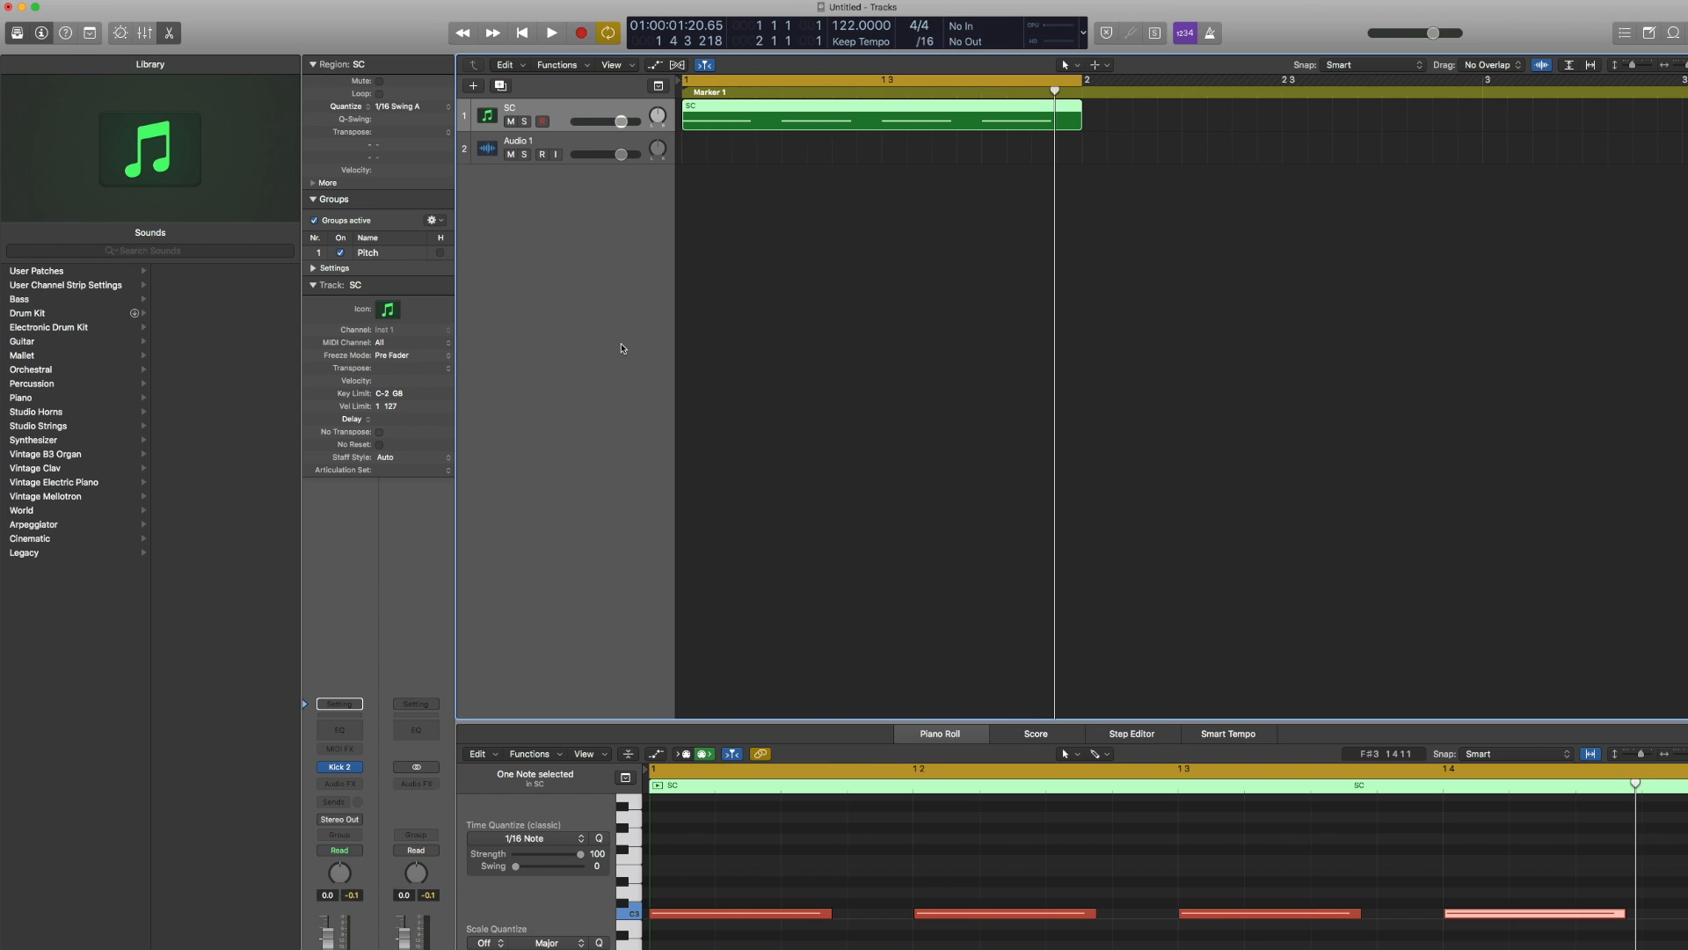
Create one software instrument track with the mono E-RM multiclock instrument
{"action": "left_click", "coordinate": [474, 86]}
{"action": "left_click", "coordinate": [829, 153]}
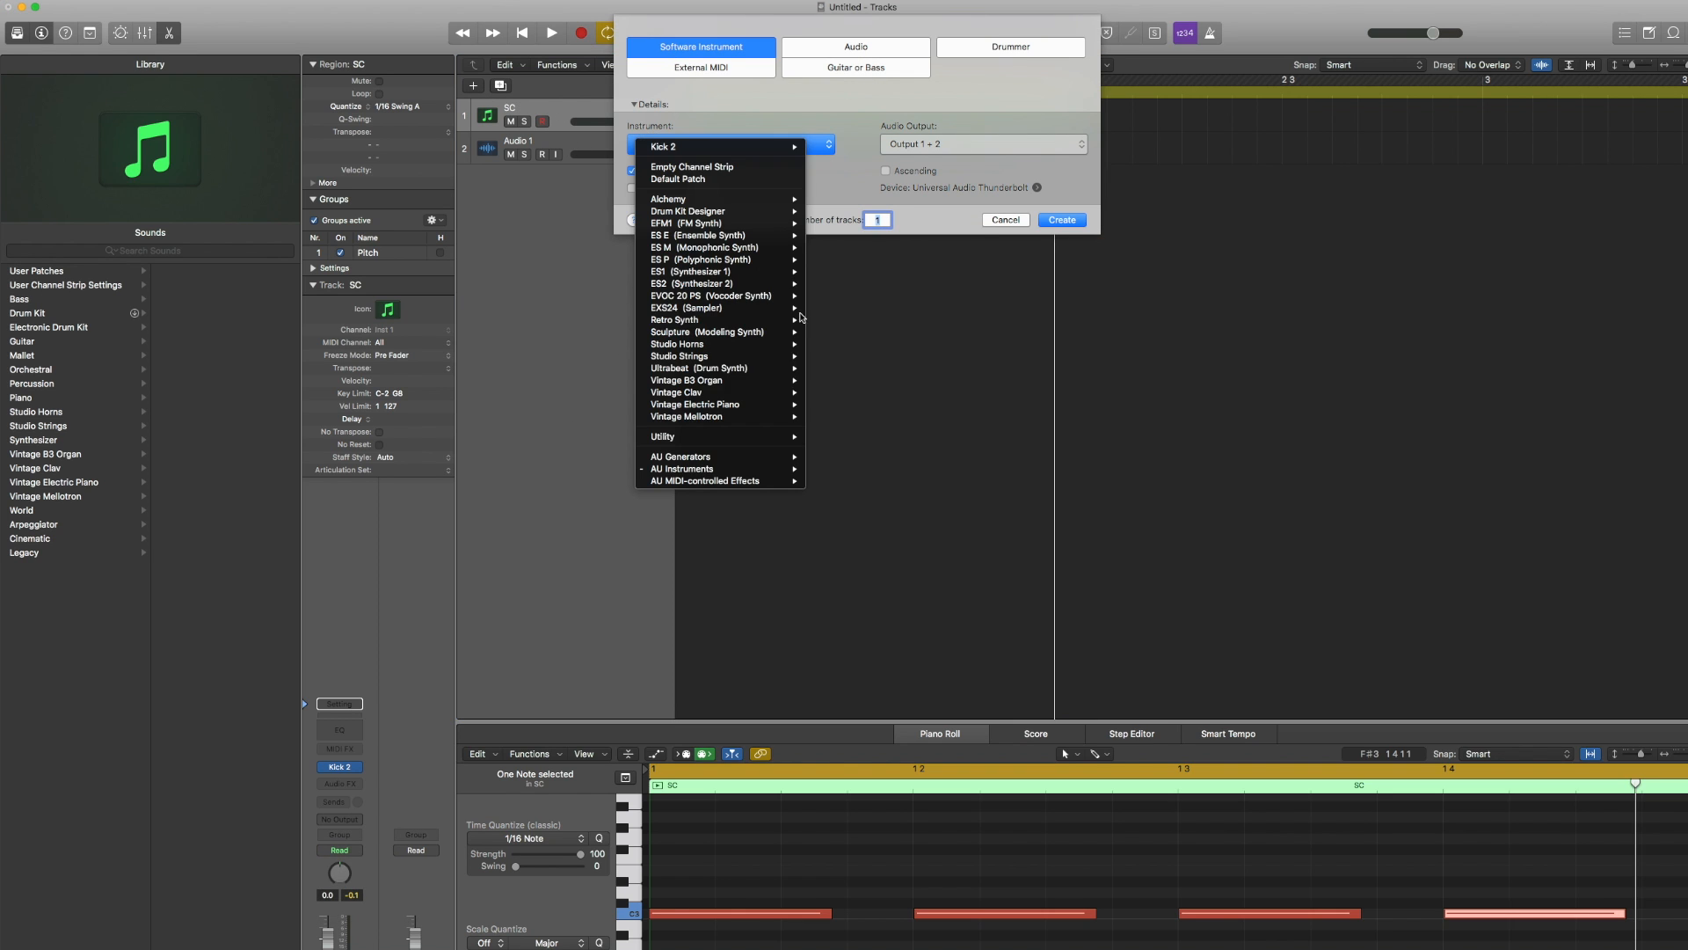
{"action": "mouse_move", "coordinate": [782, 469]}
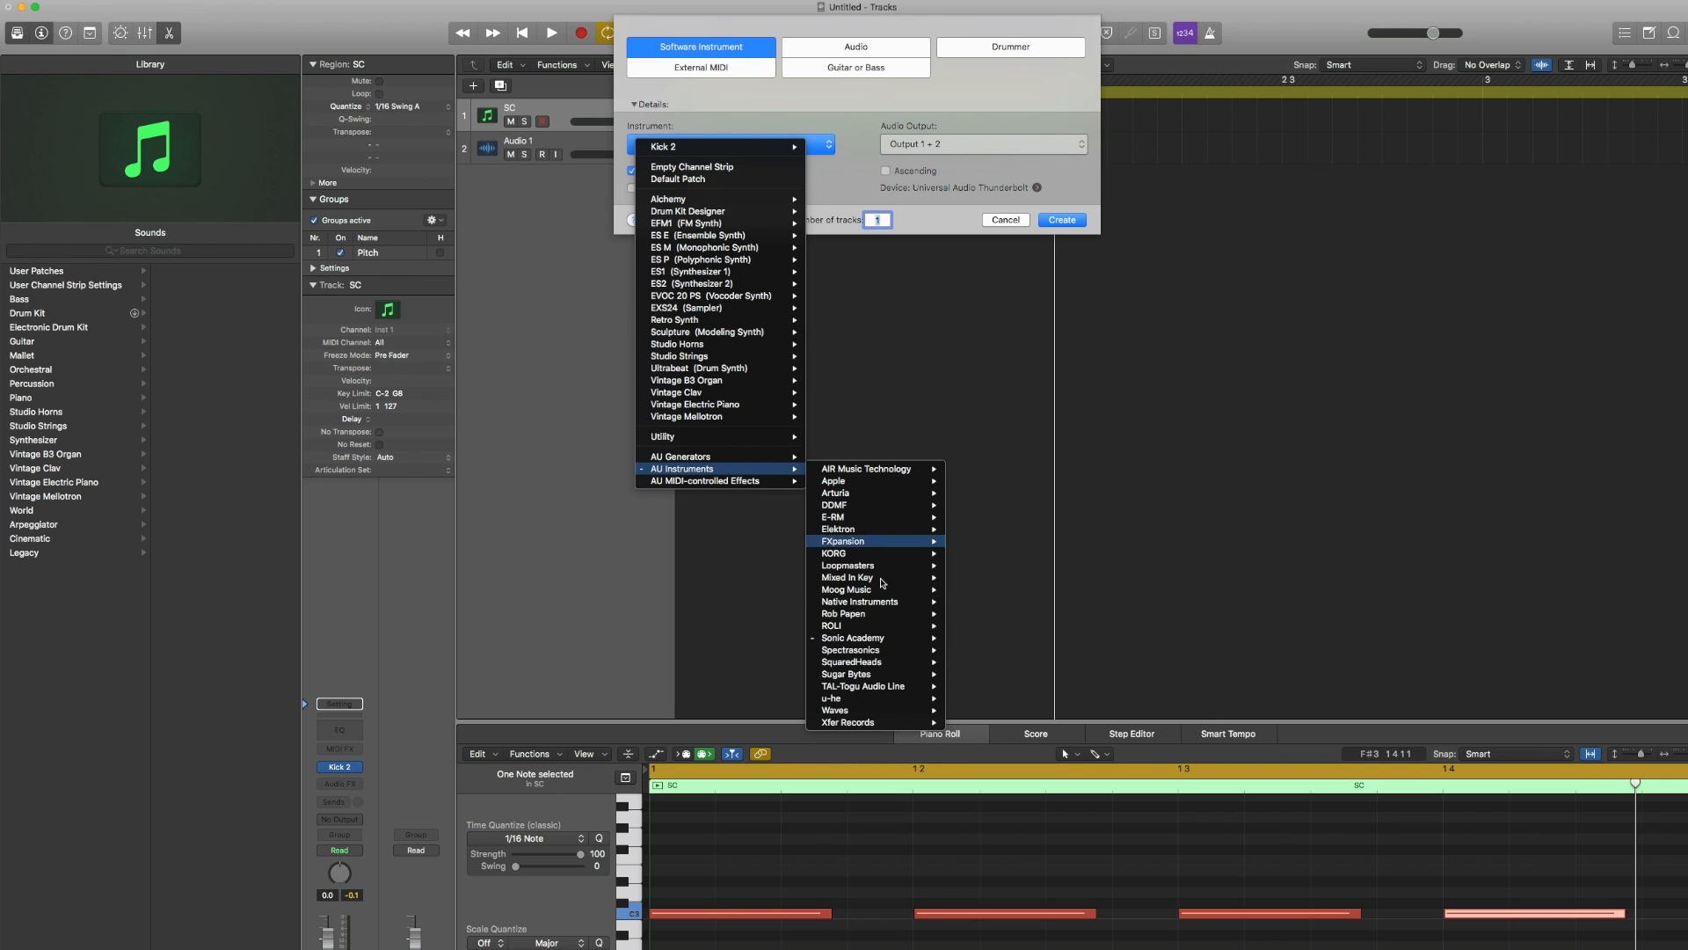
{"action": "mouse_move", "coordinate": [874, 519]}
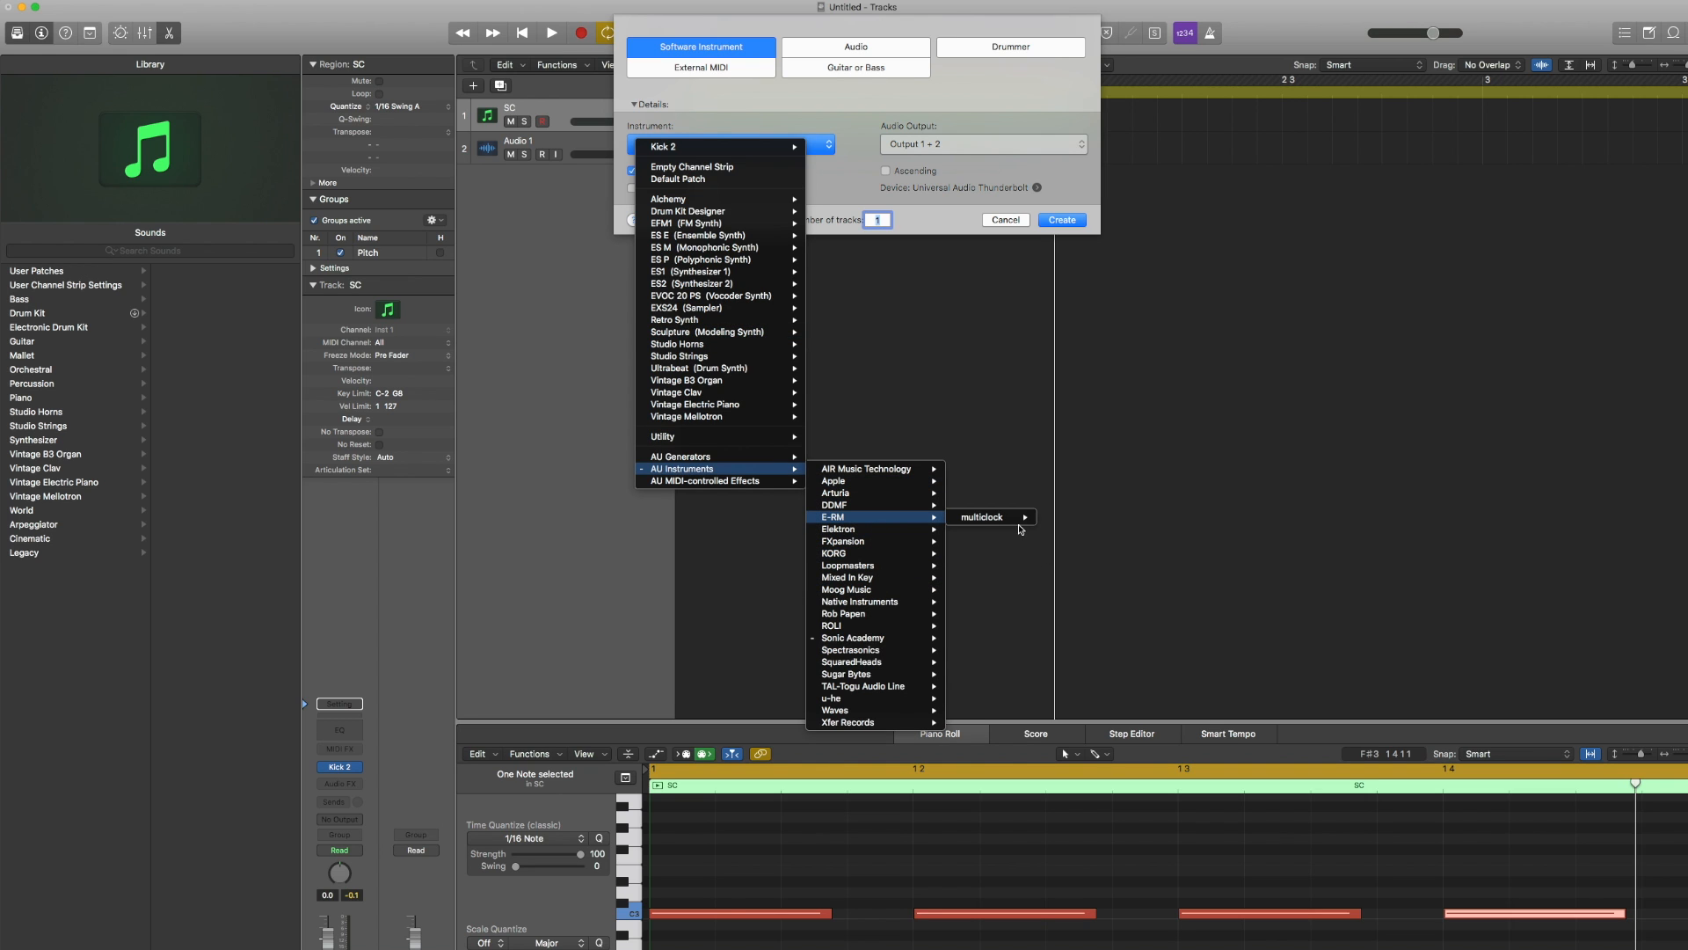
{"action": "left_click", "coordinate": [1065, 518]}
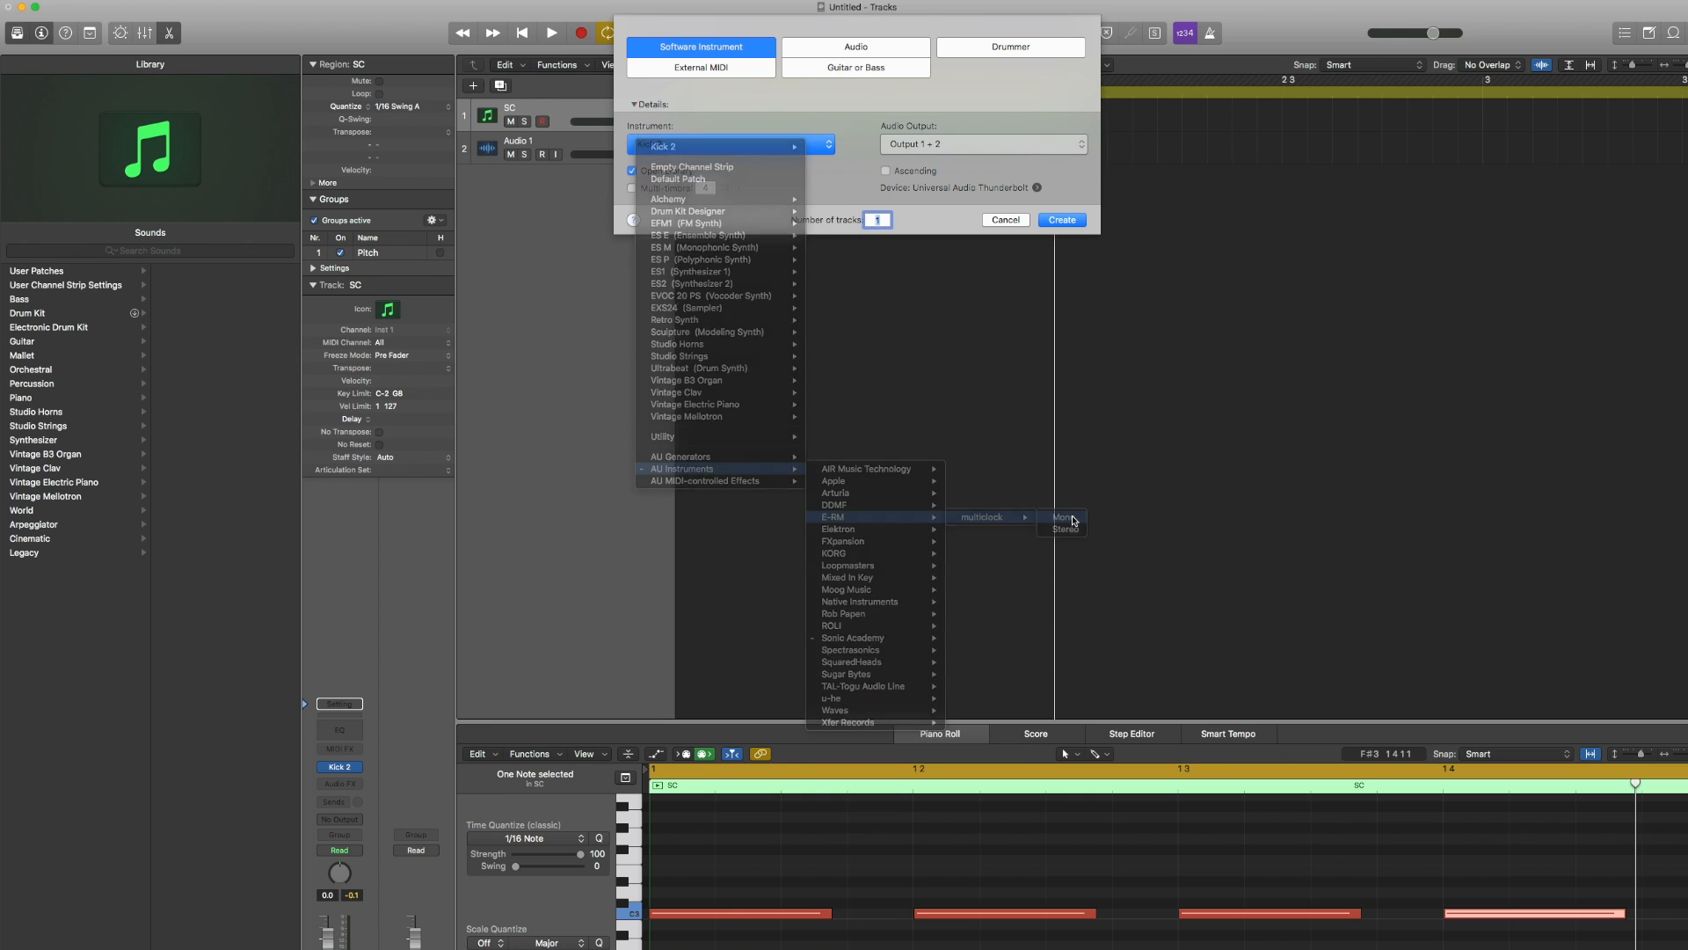
{"action": "left_click", "coordinate": [1045, 145]}
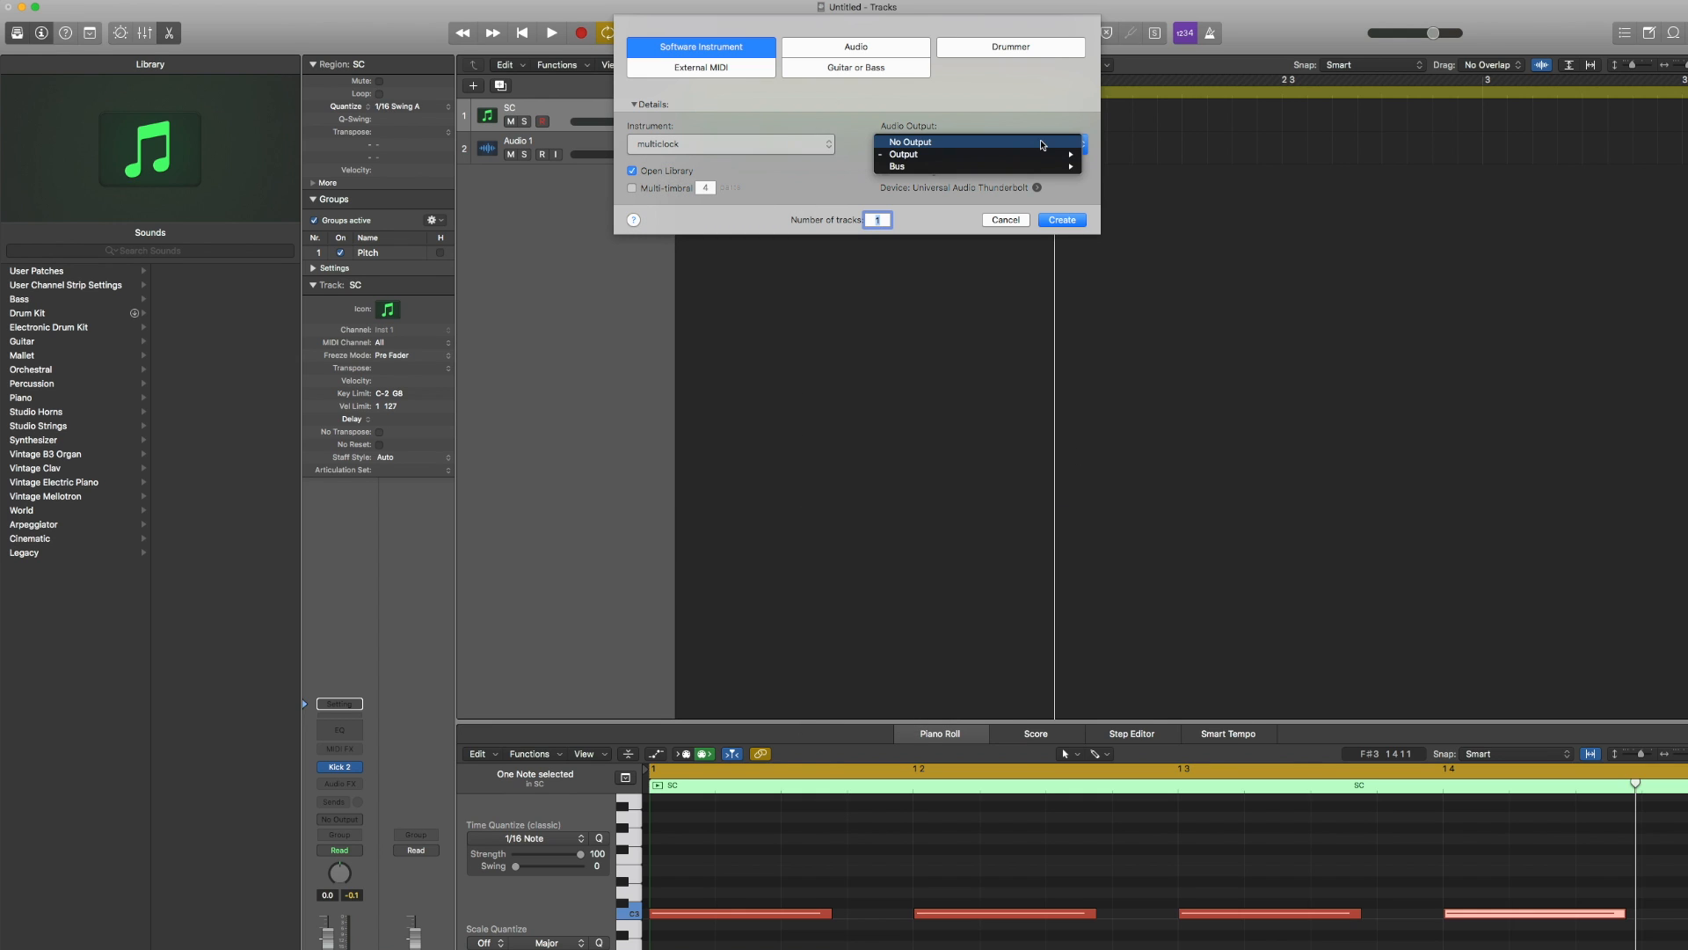
{"action": "mouse_move", "coordinate": [1039, 159]}
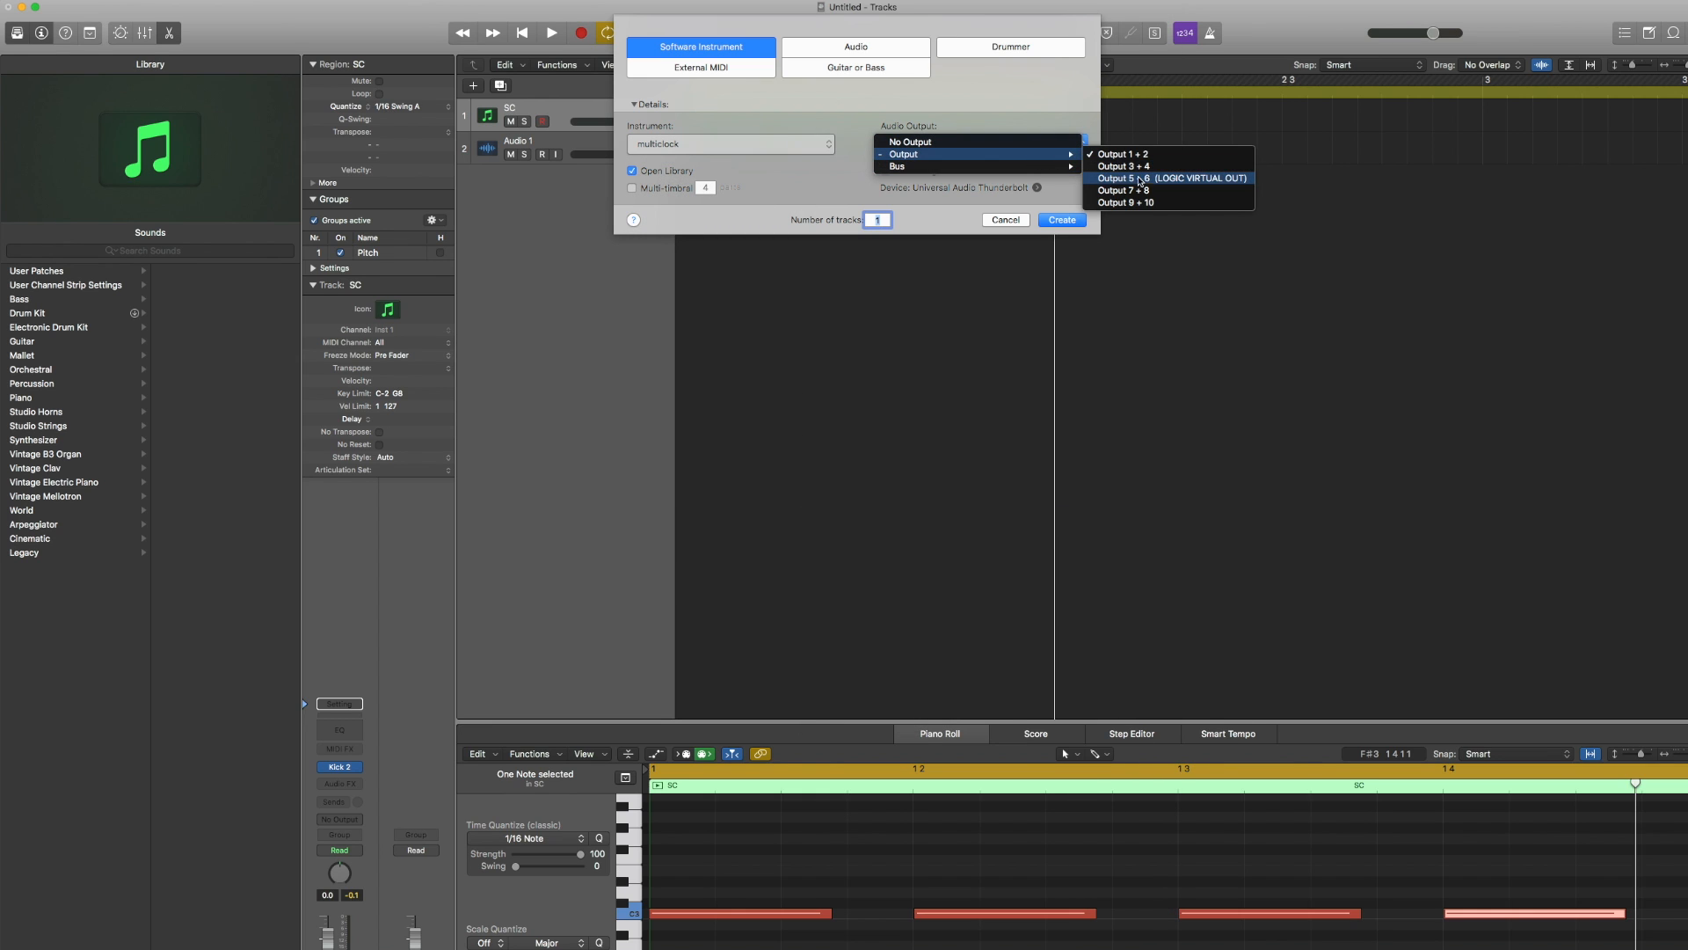
{"action": "key", "text": "Return"}
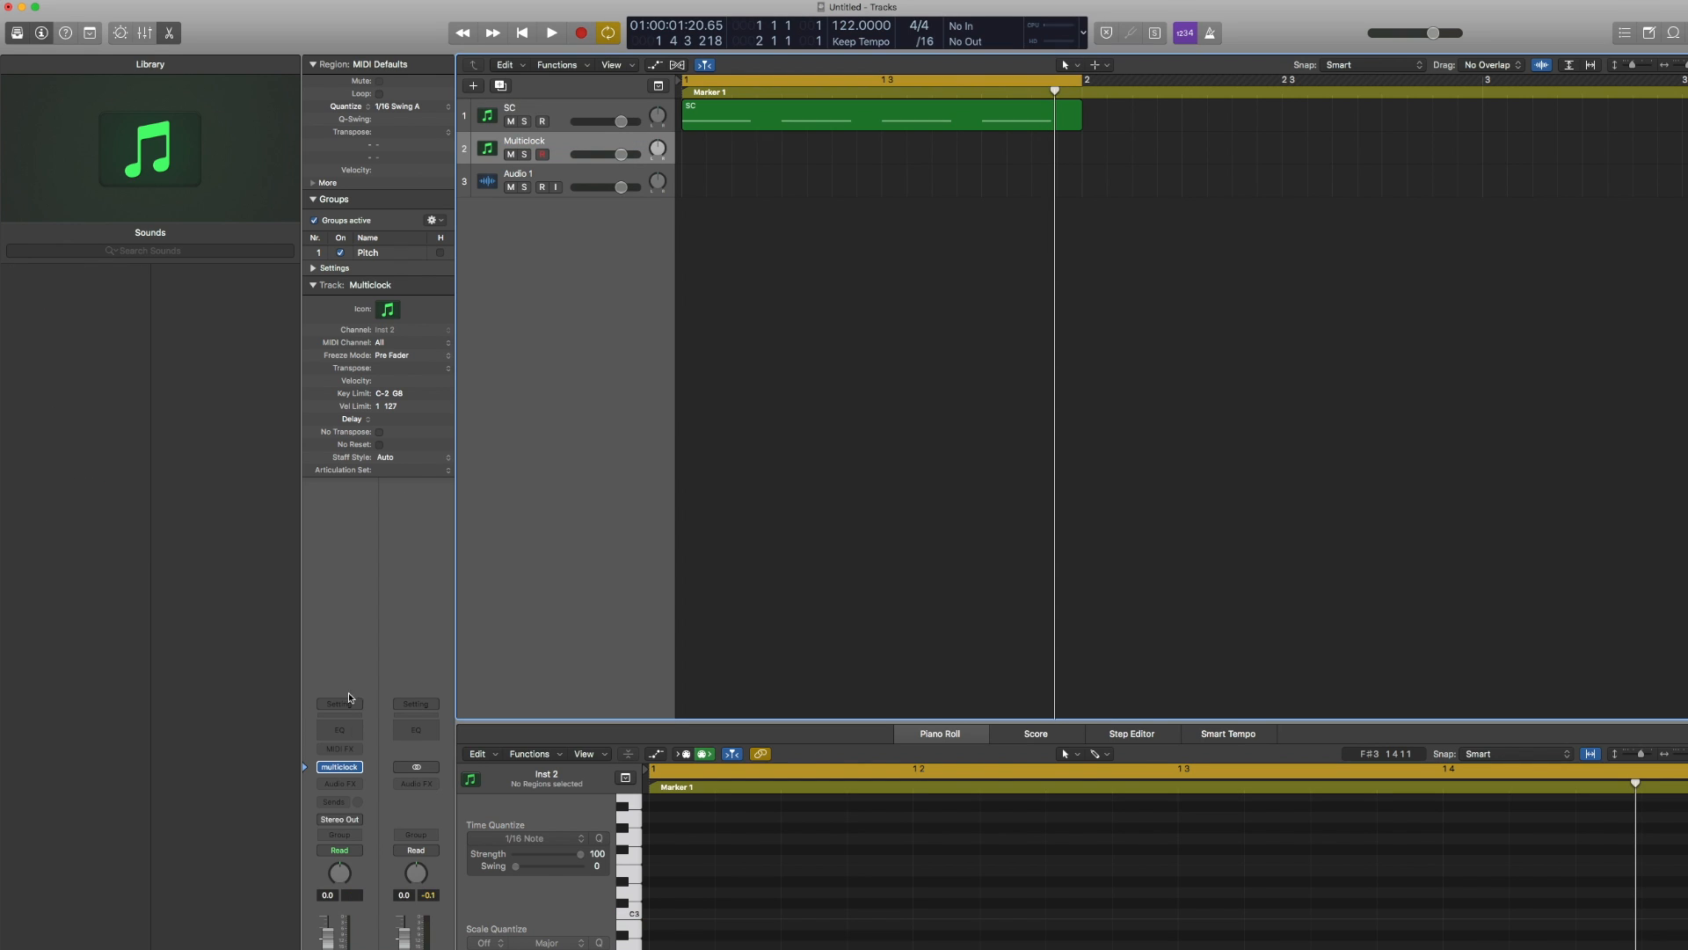
Route the Multiclock channel to the mono Output 3 (ERM)
{"action": "left_click", "coordinate": [357, 819]}
{"action": "mouse_move", "coordinate": [368, 871]}
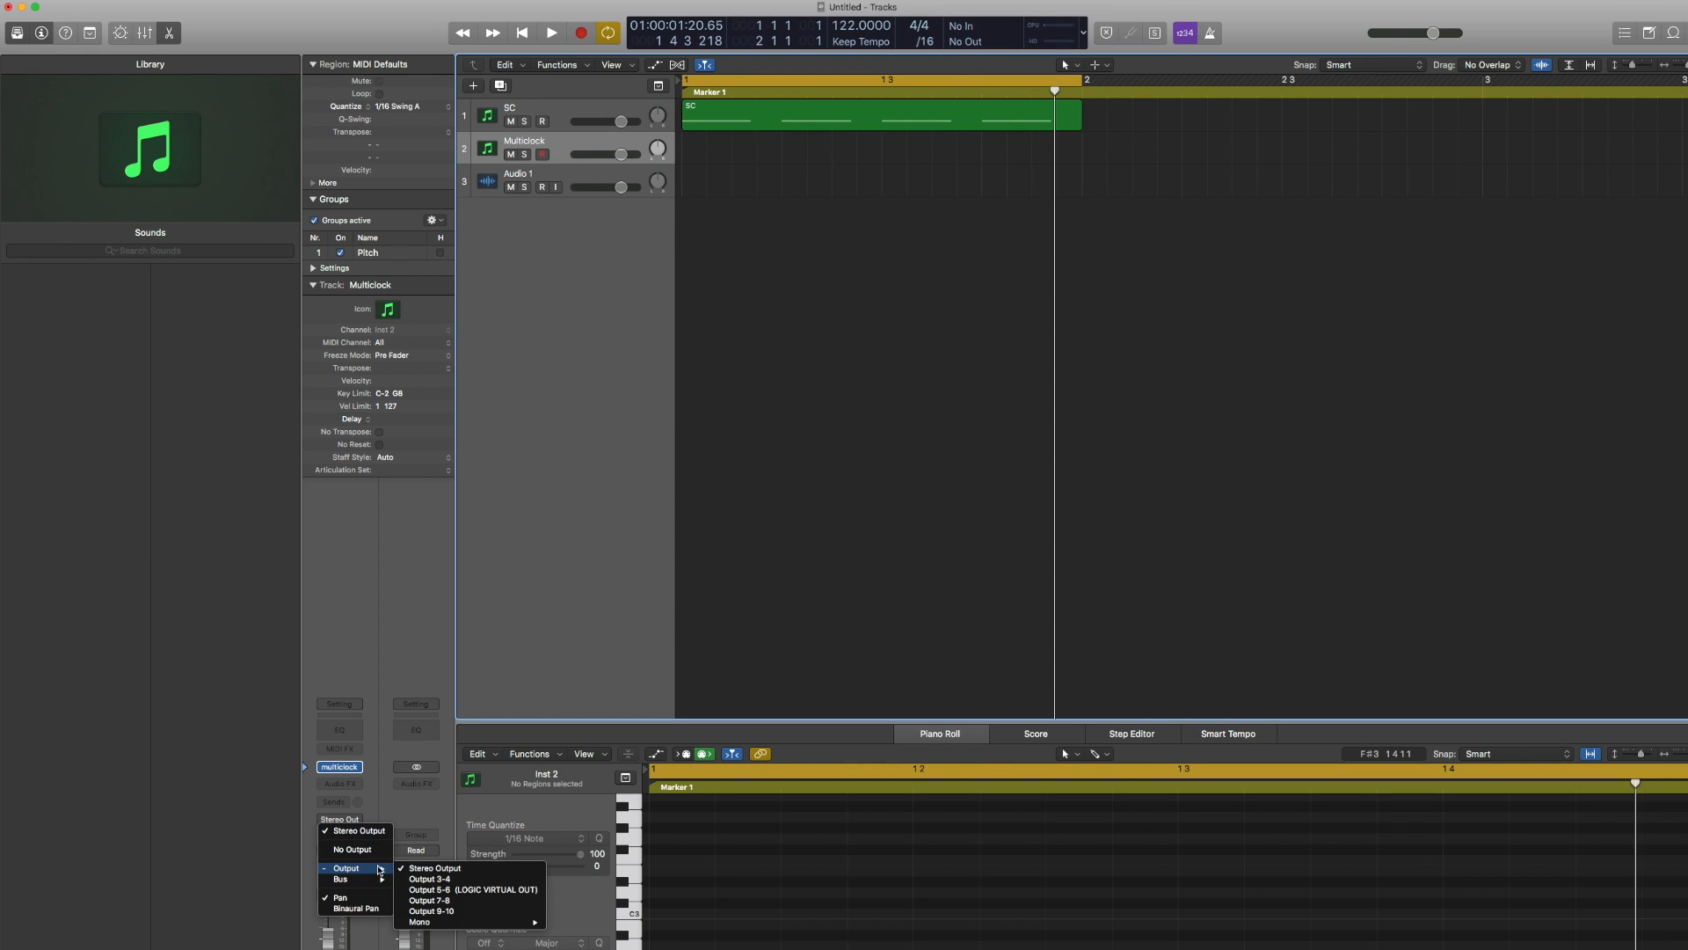
{"action": "mouse_move", "coordinate": [448, 923]}
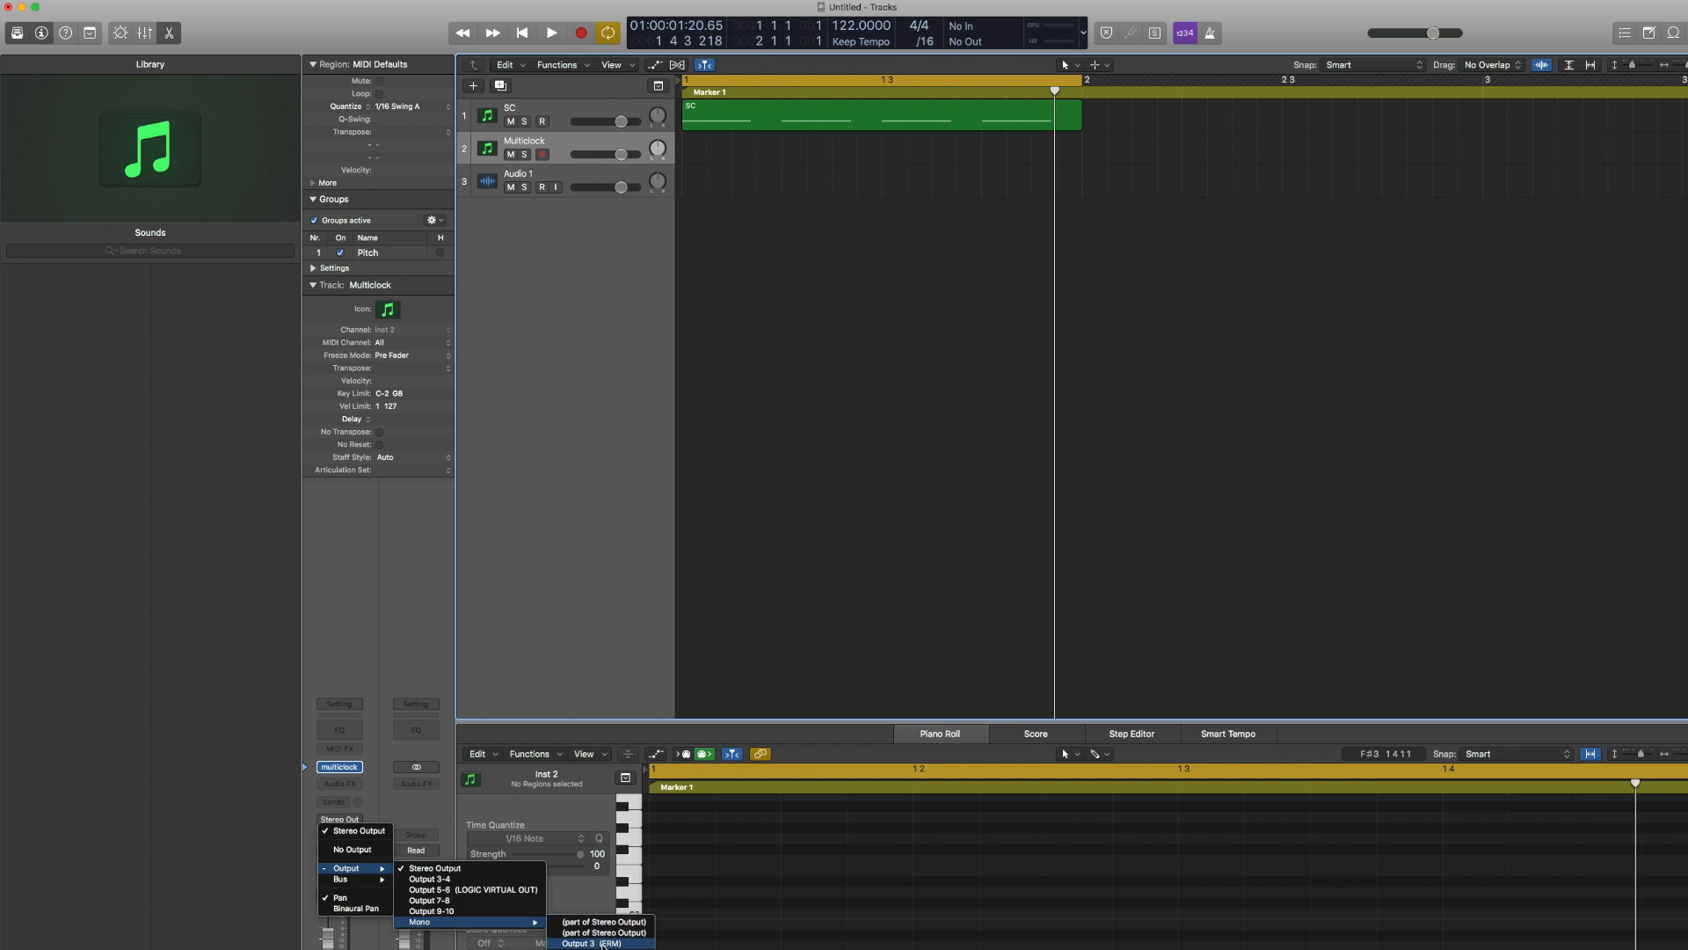
{"action": "left_click", "coordinate": [603, 944]}
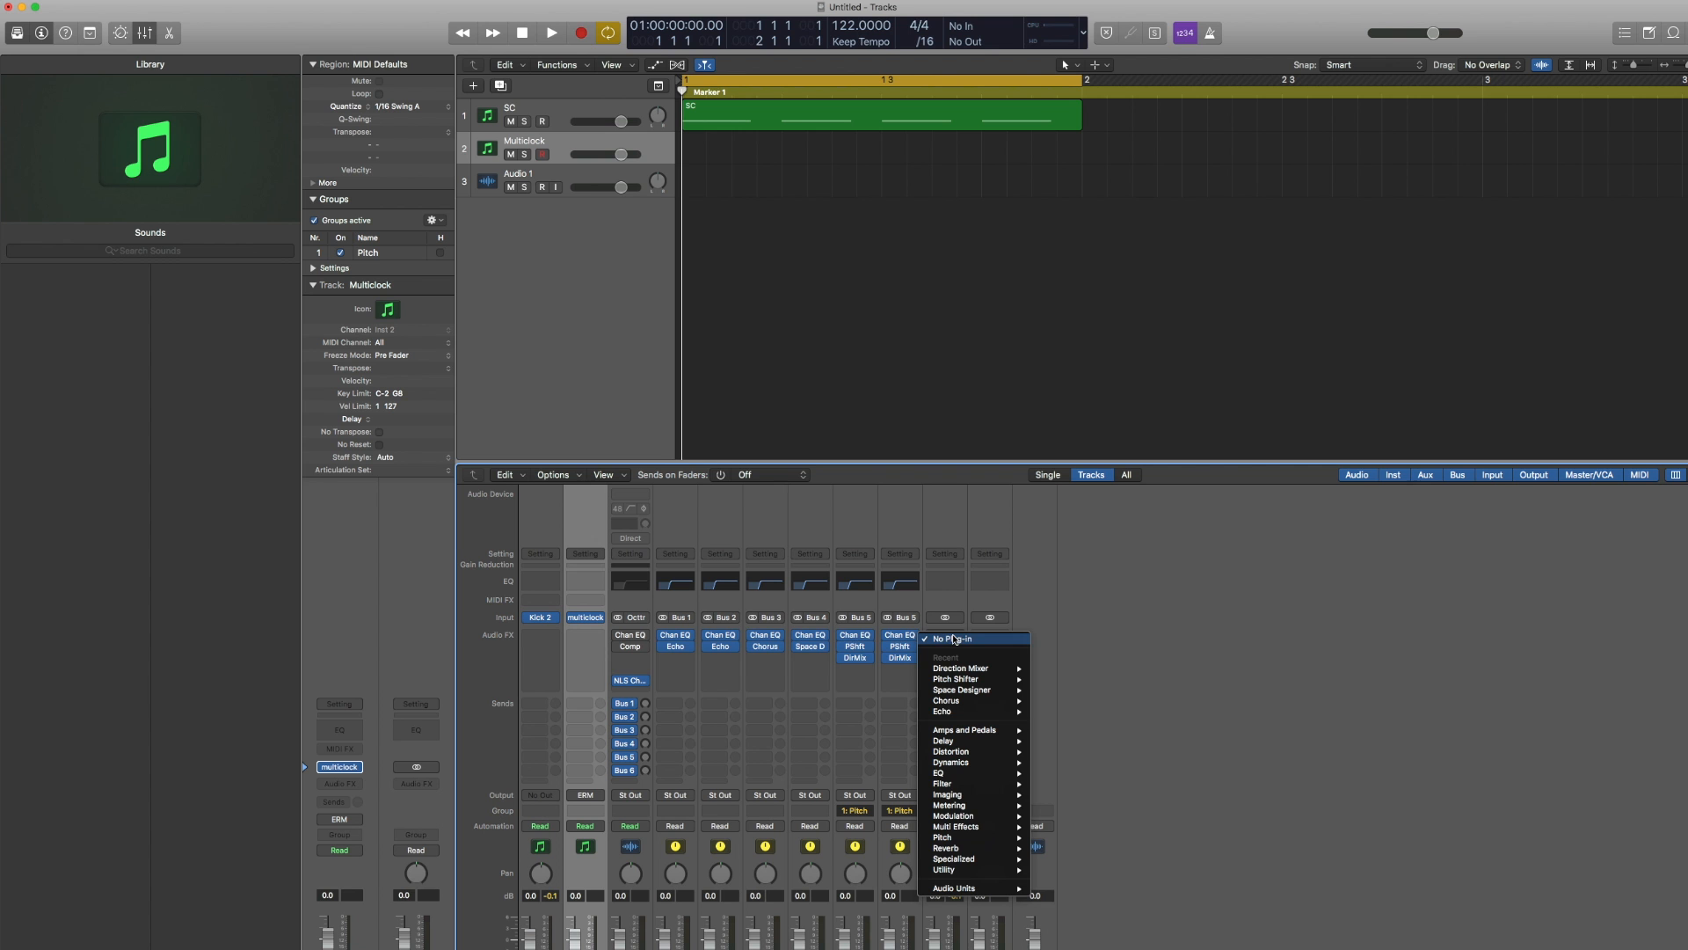
Insert the LEVELS plug-in on the Stereo Out channel and view its headroom, stereo field and bass space meters
{"action": "mouse_move", "coordinate": [967, 888]}
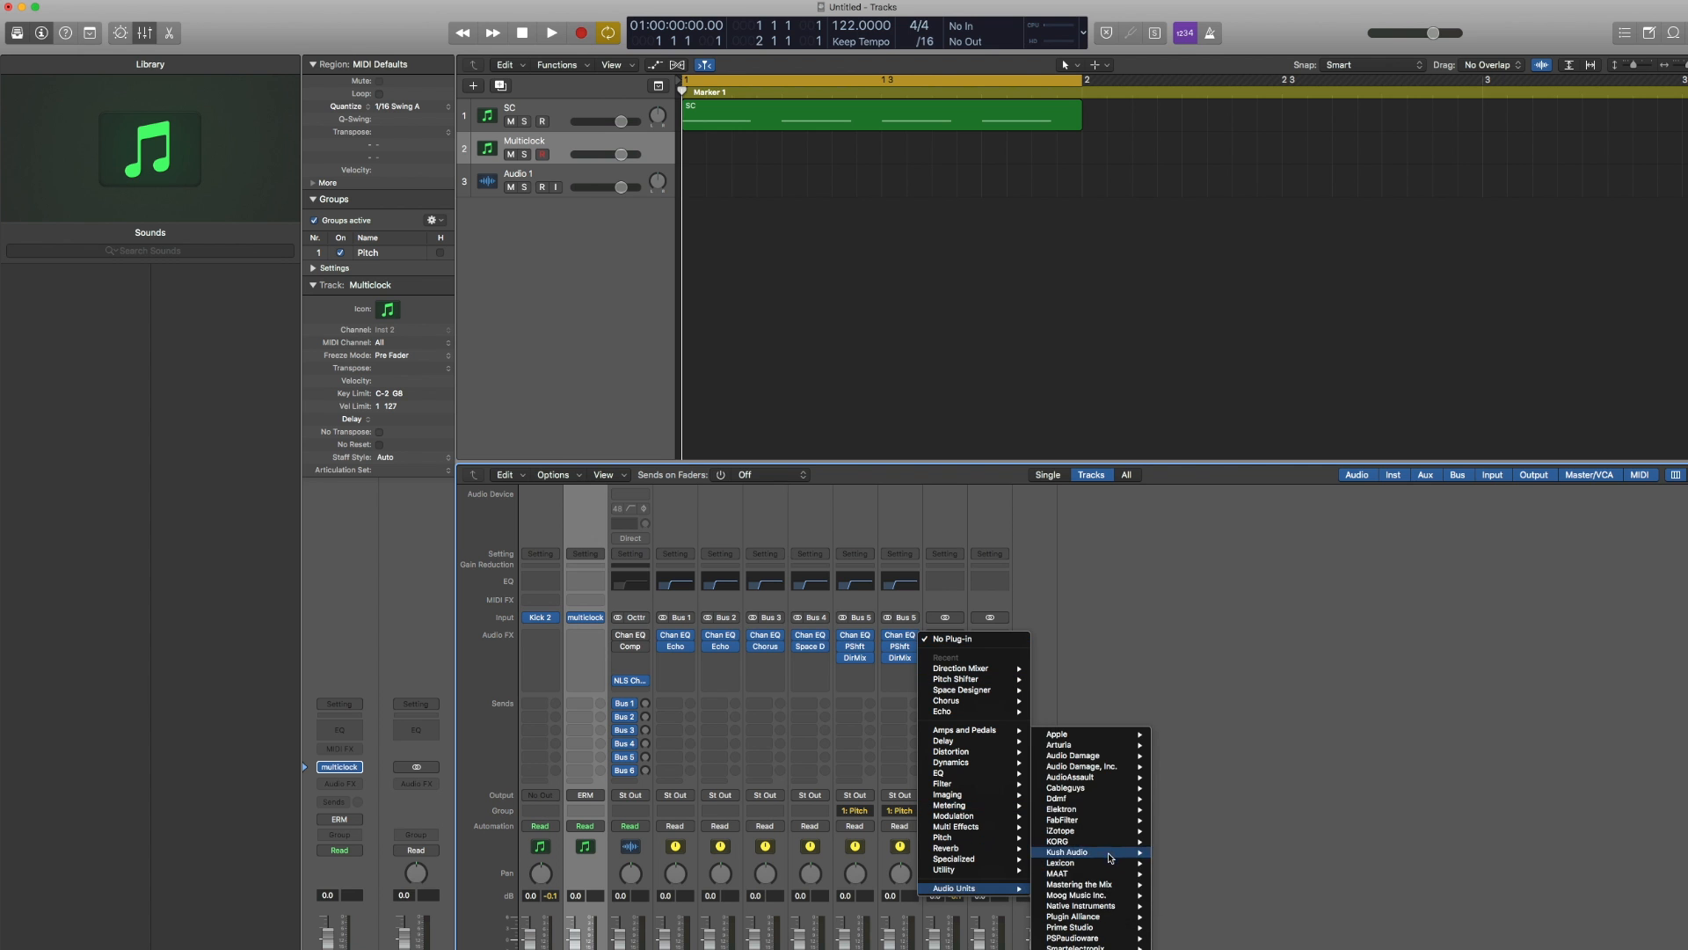
{"action": "mouse_move", "coordinate": [1111, 886]}
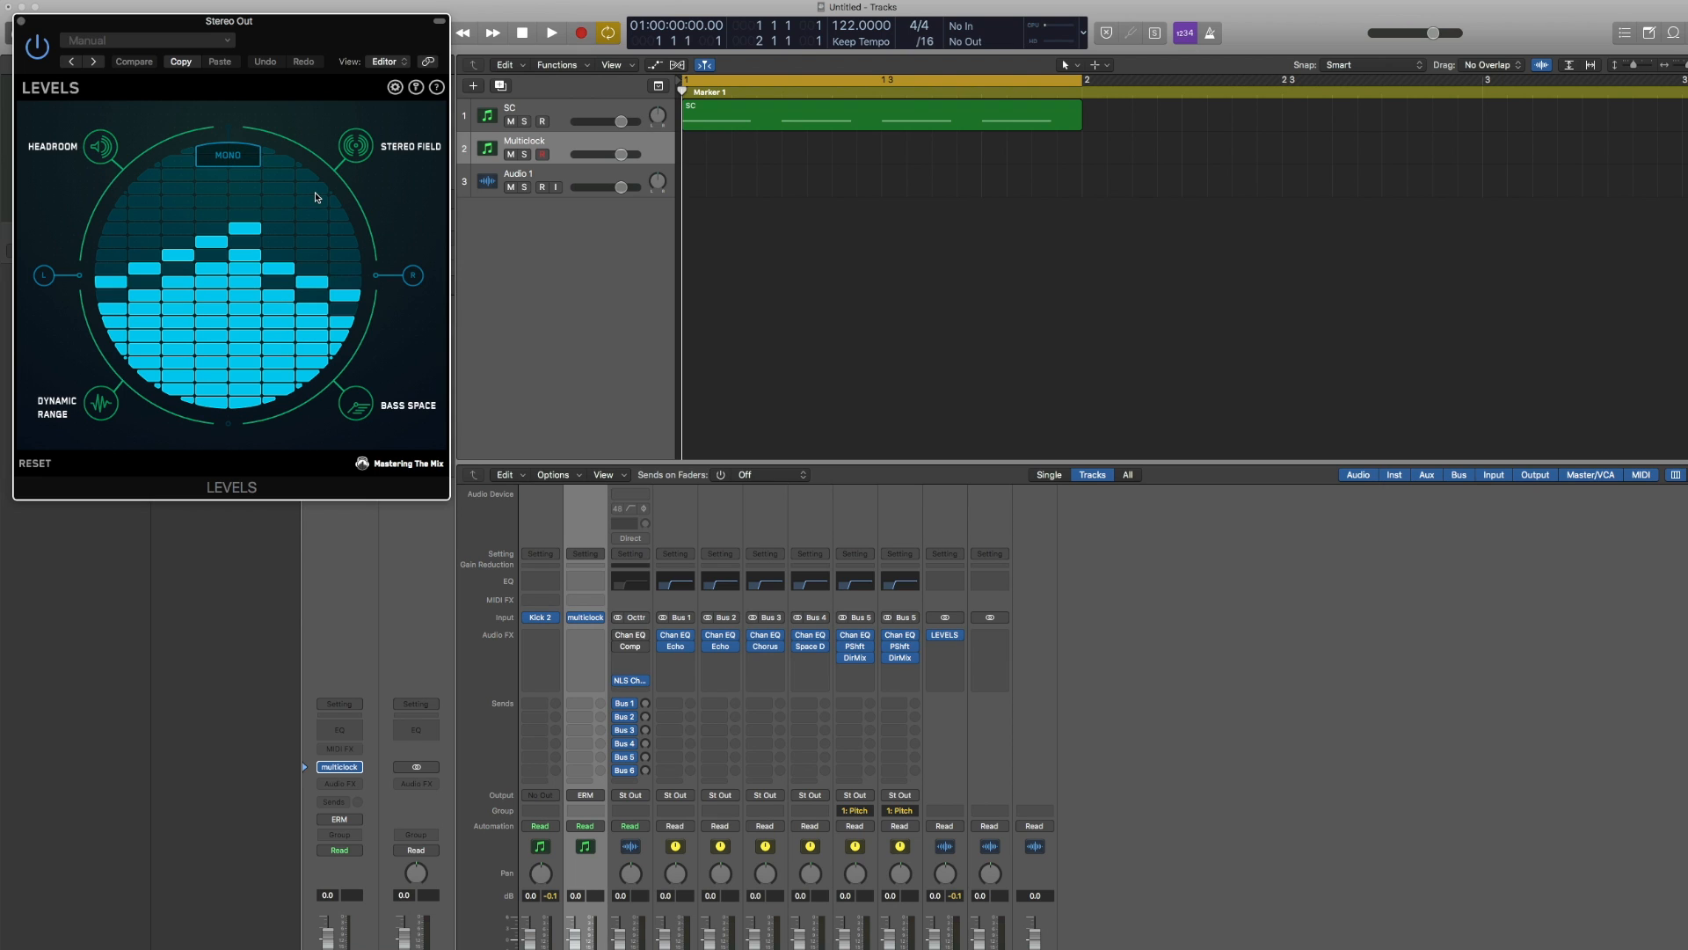
{"action": "left_click", "coordinate": [102, 147]}
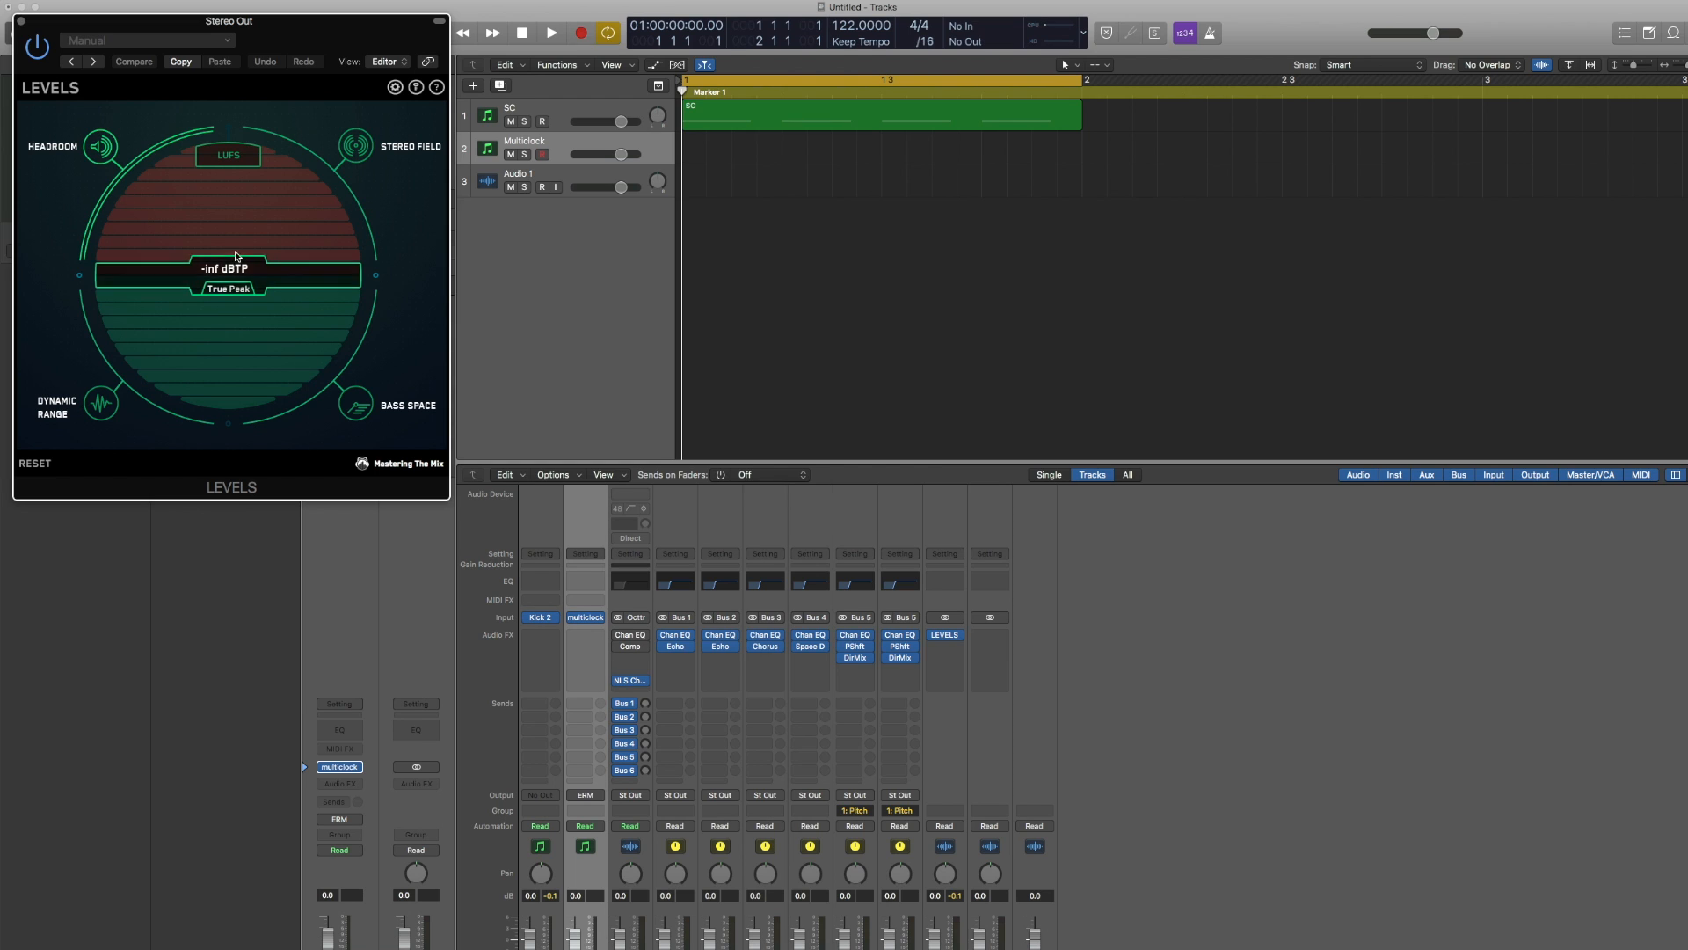
{"action": "left_click", "coordinate": [360, 143]}
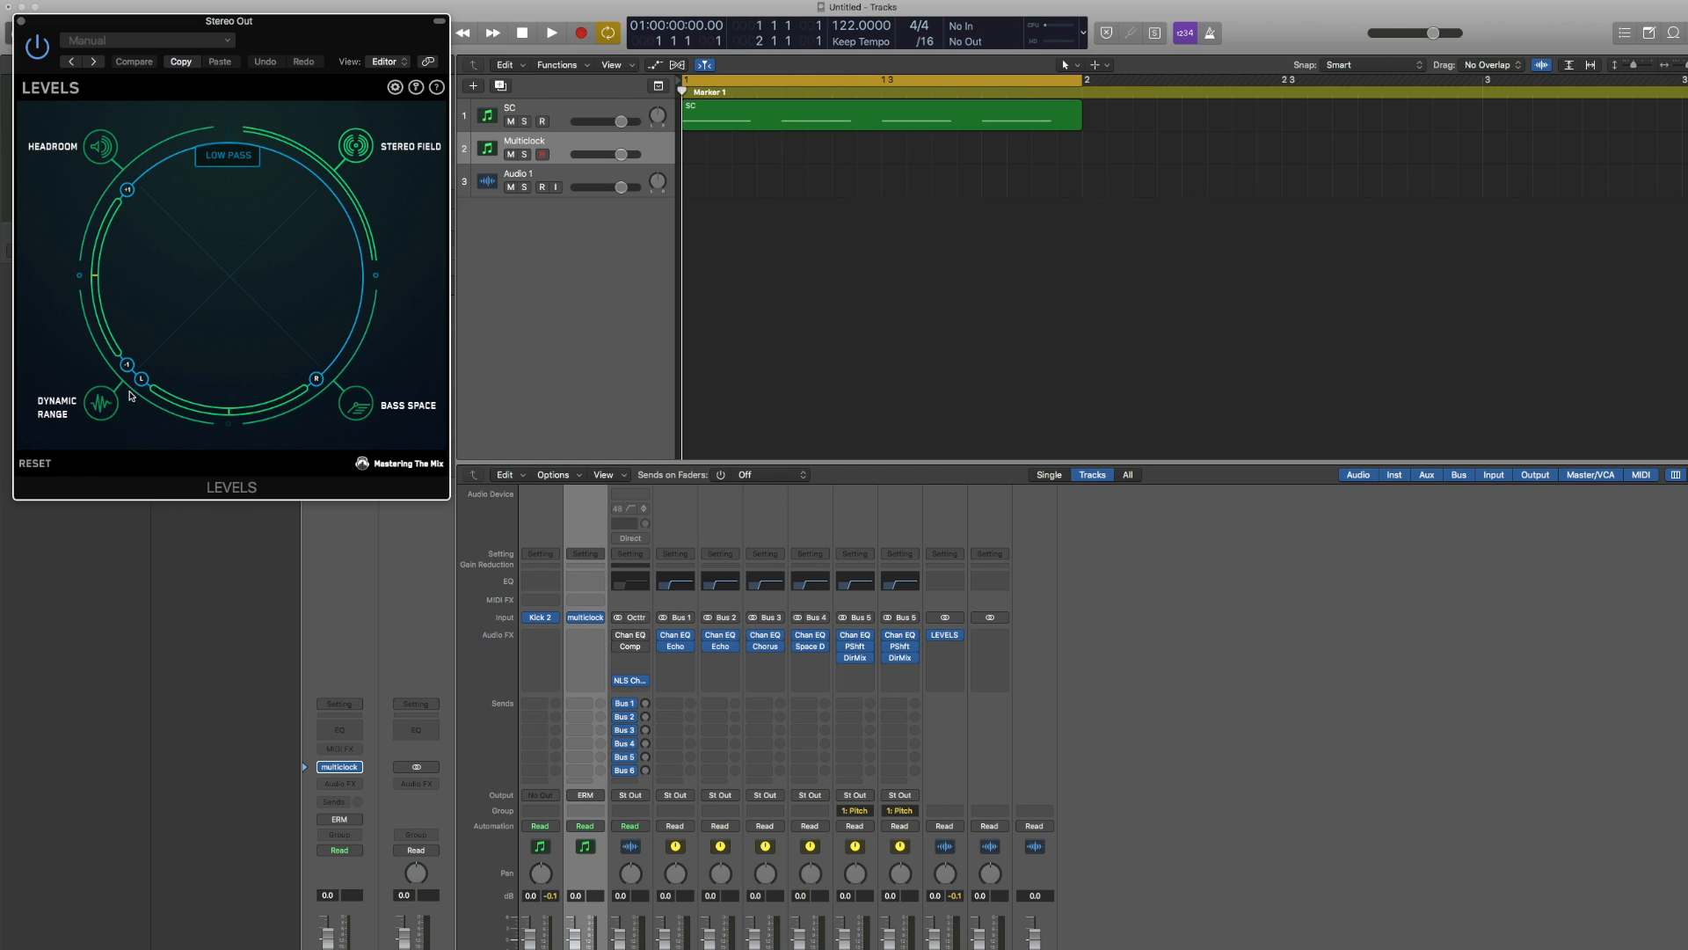
{"action": "left_click", "coordinate": [355, 404]}
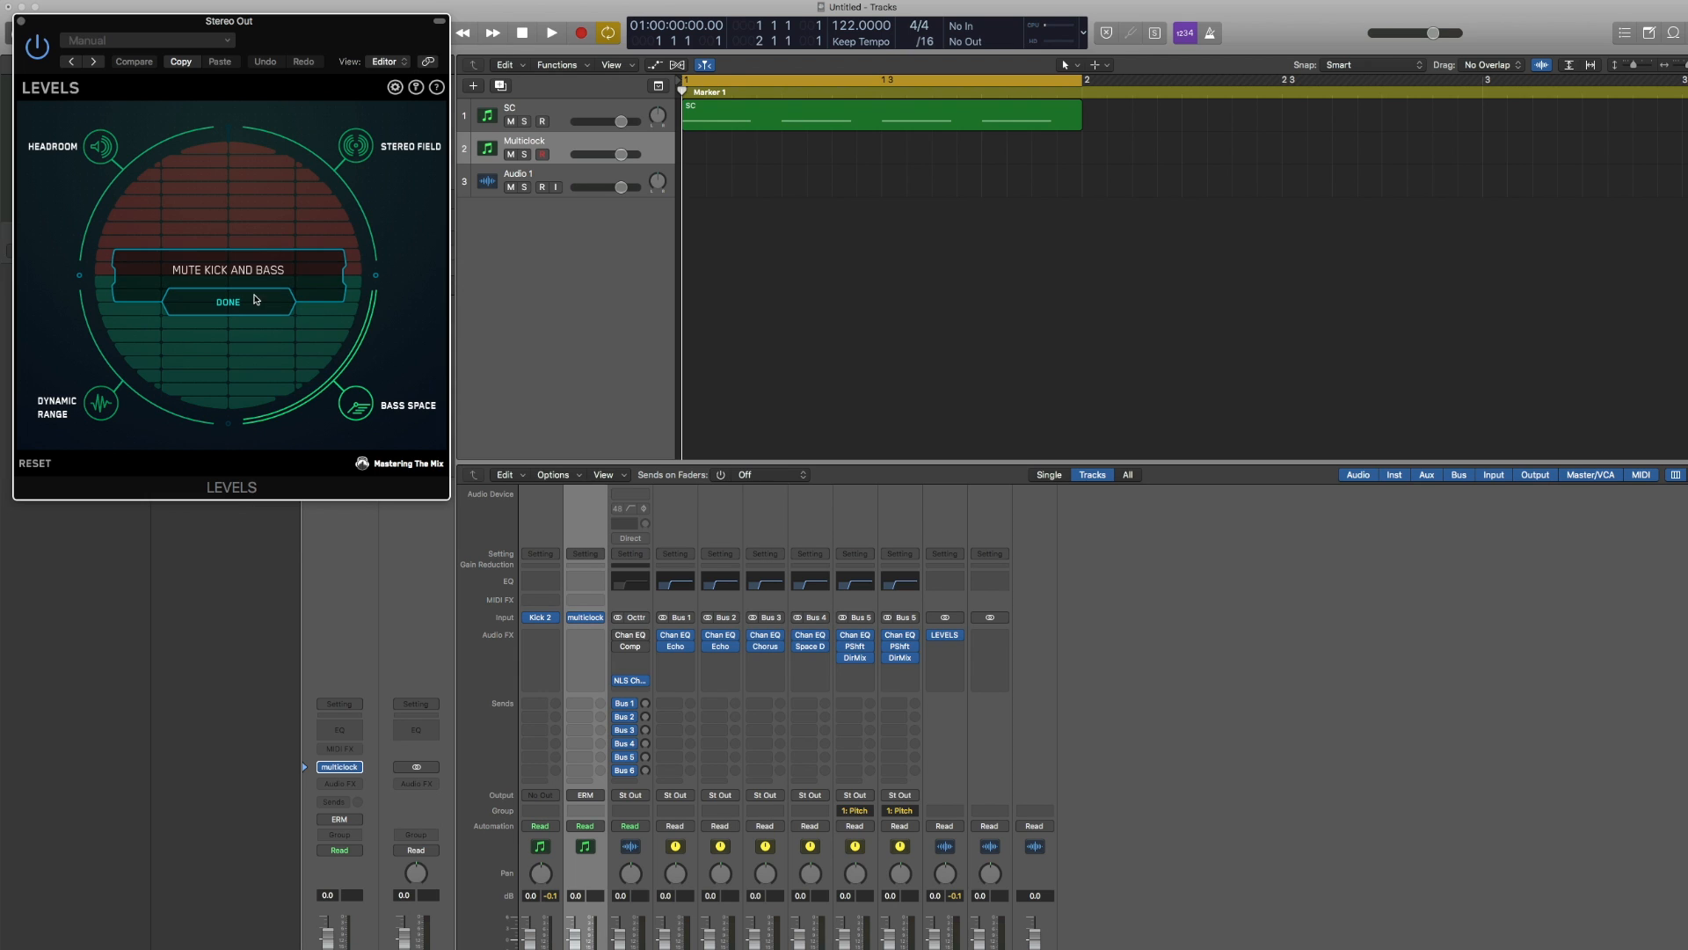
{"action": "left_click", "coordinate": [22, 20]}
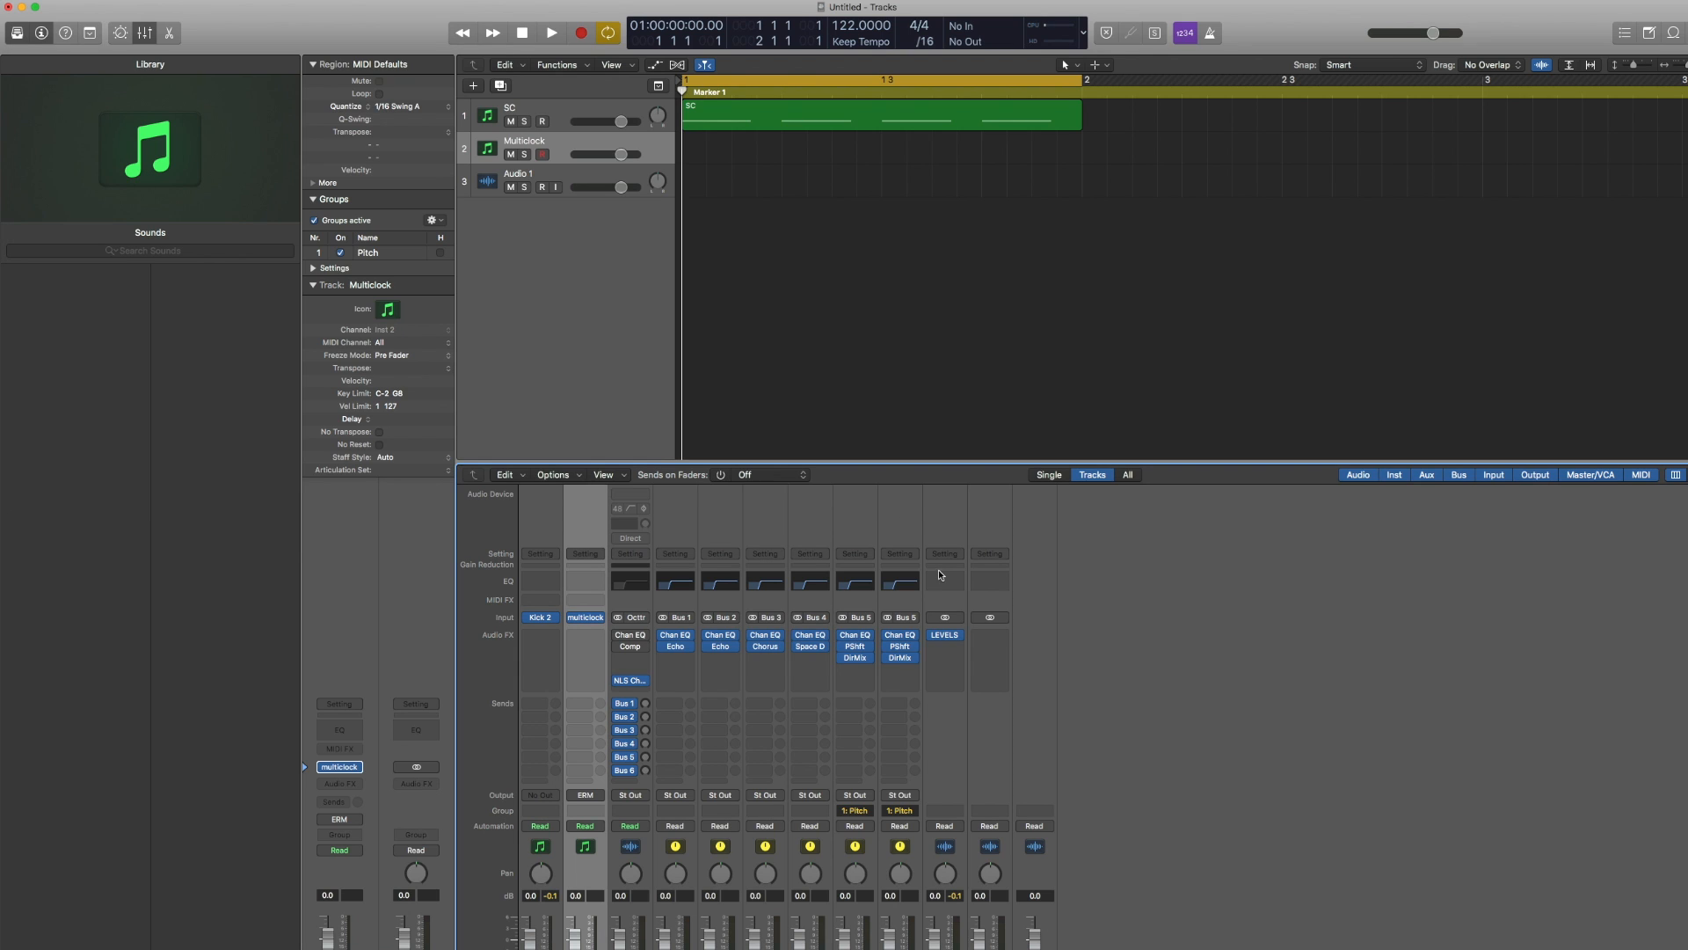
Insert the stereo PAZ-Analyzer on the Stereo Out channel and load its "Fastest on your system" factory preset
{"action": "left_click", "coordinate": [944, 647]}
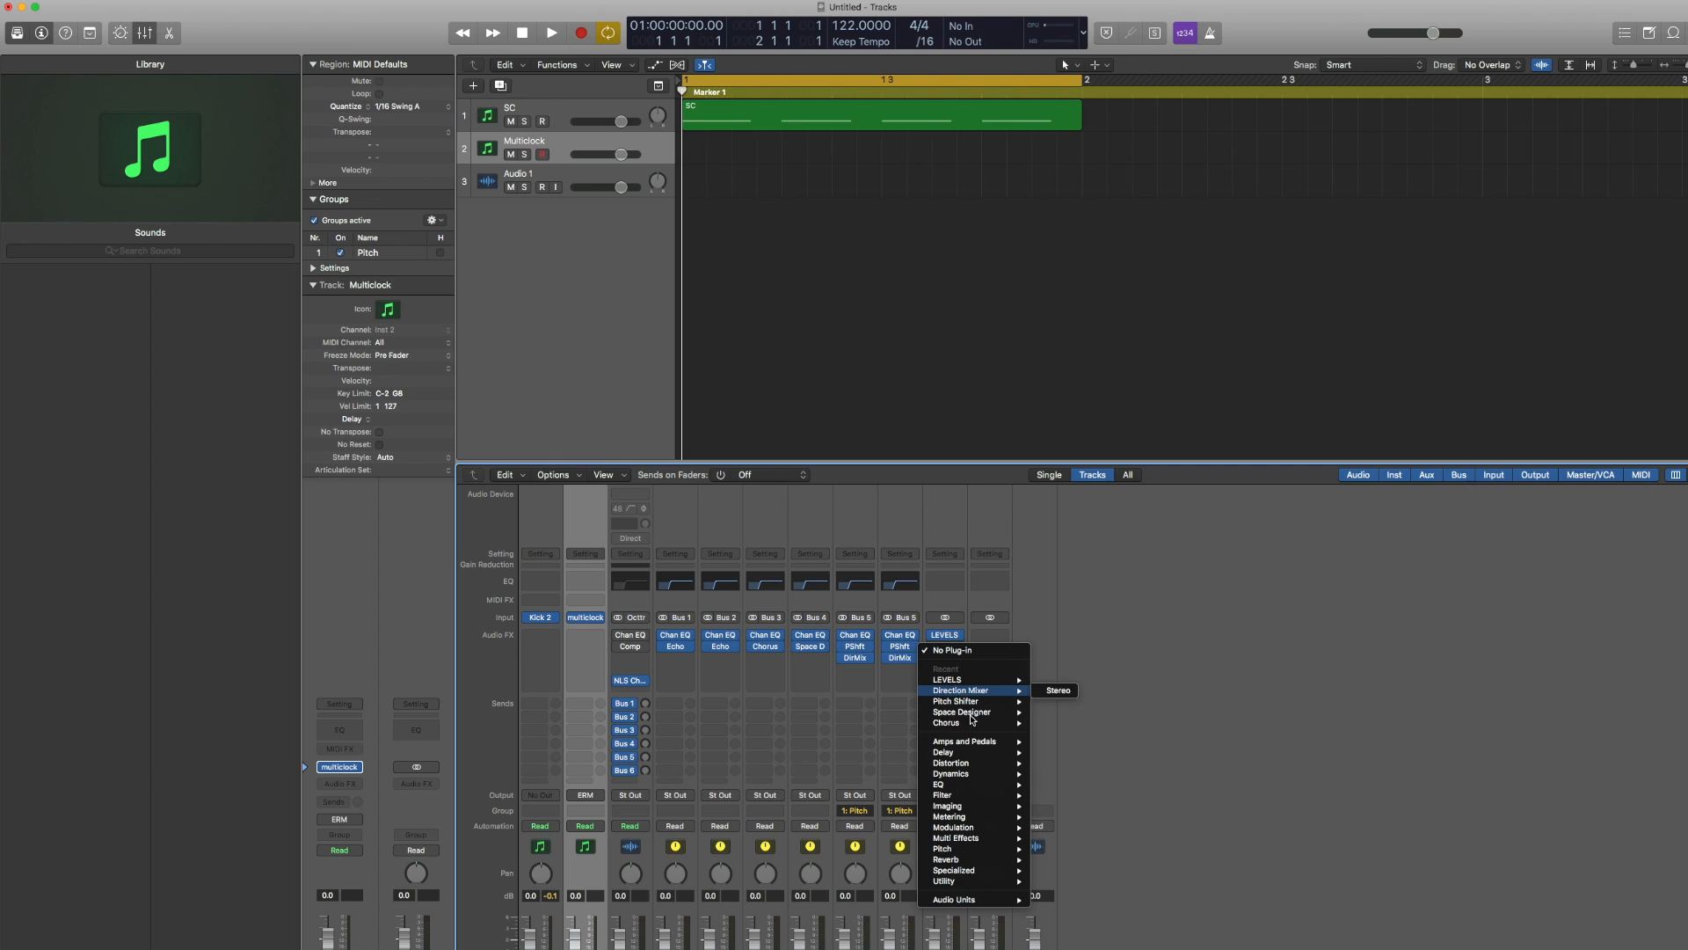
{"action": "mouse_move", "coordinate": [1000, 900]}
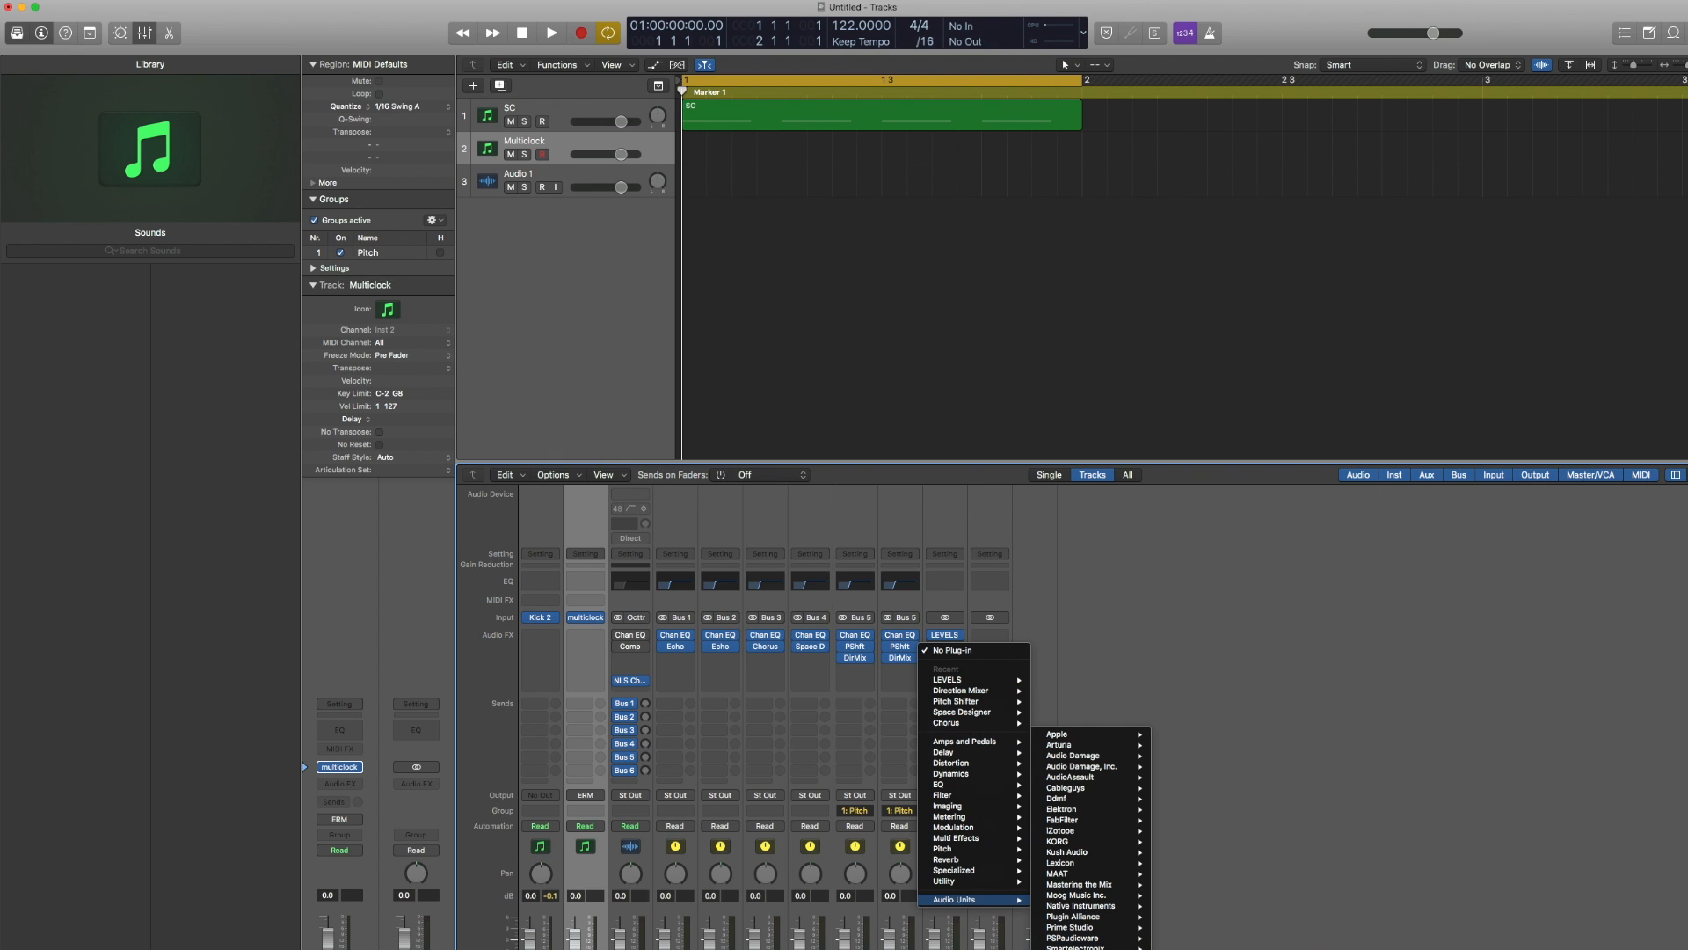
{"action": "mouse_move", "coordinate": [1090, 948]}
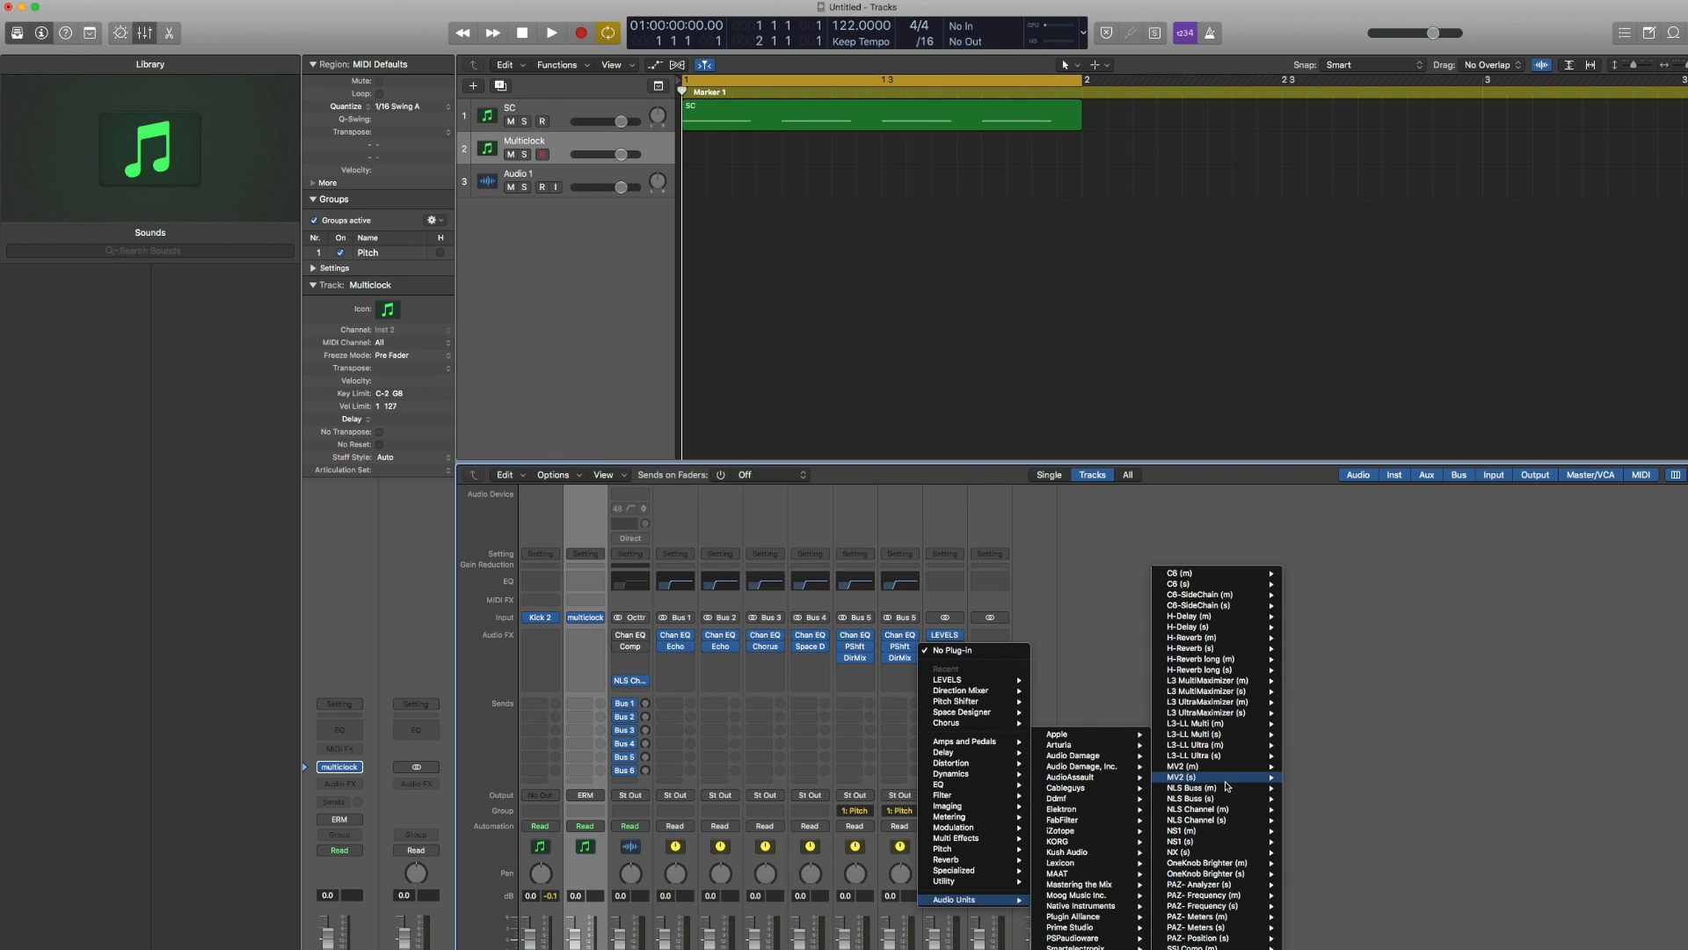
{"action": "left_click", "coordinate": [1200, 883]}
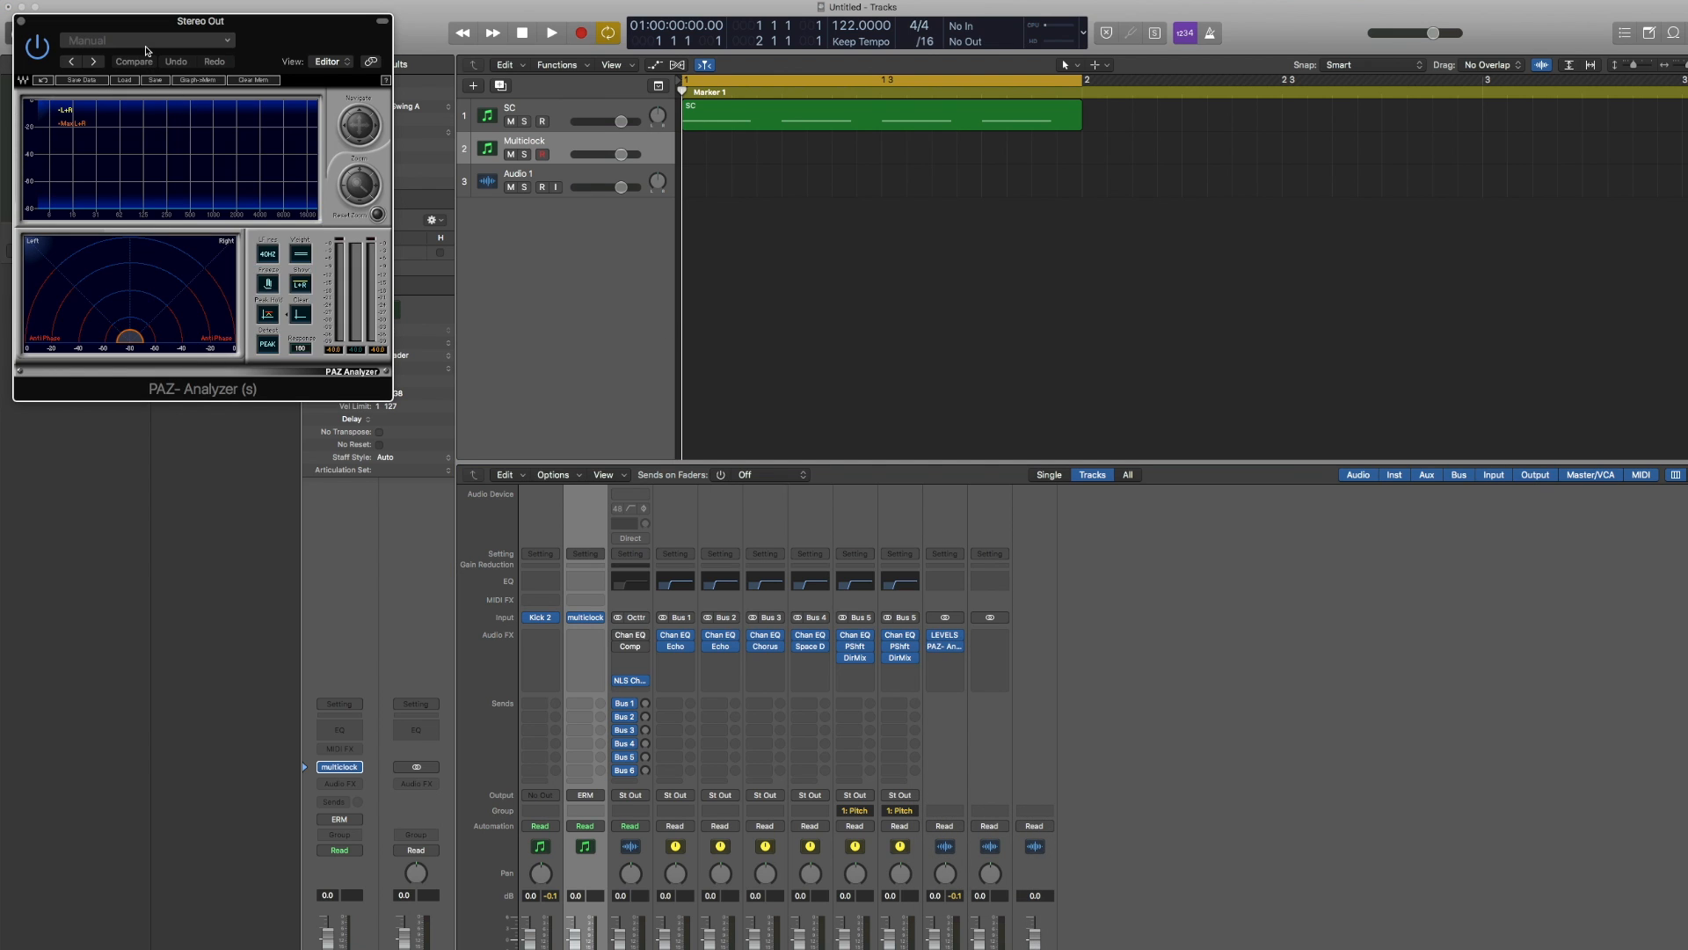
{"action": "left_click", "coordinate": [146, 40]}
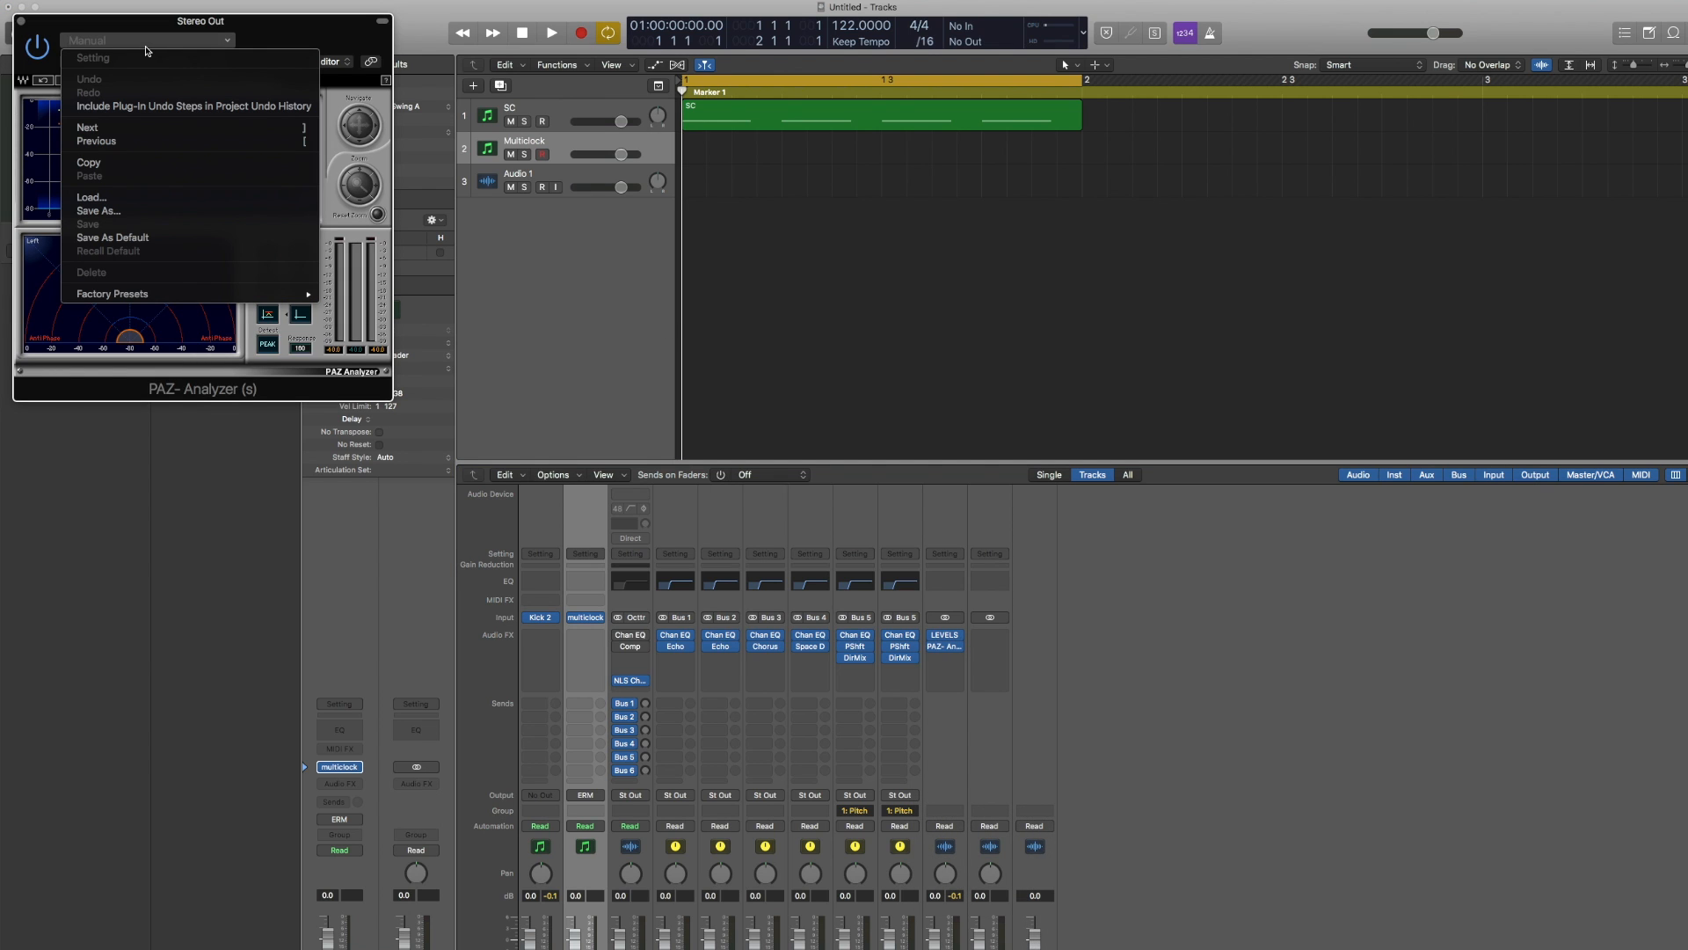
{"action": "mouse_move", "coordinate": [162, 295]}
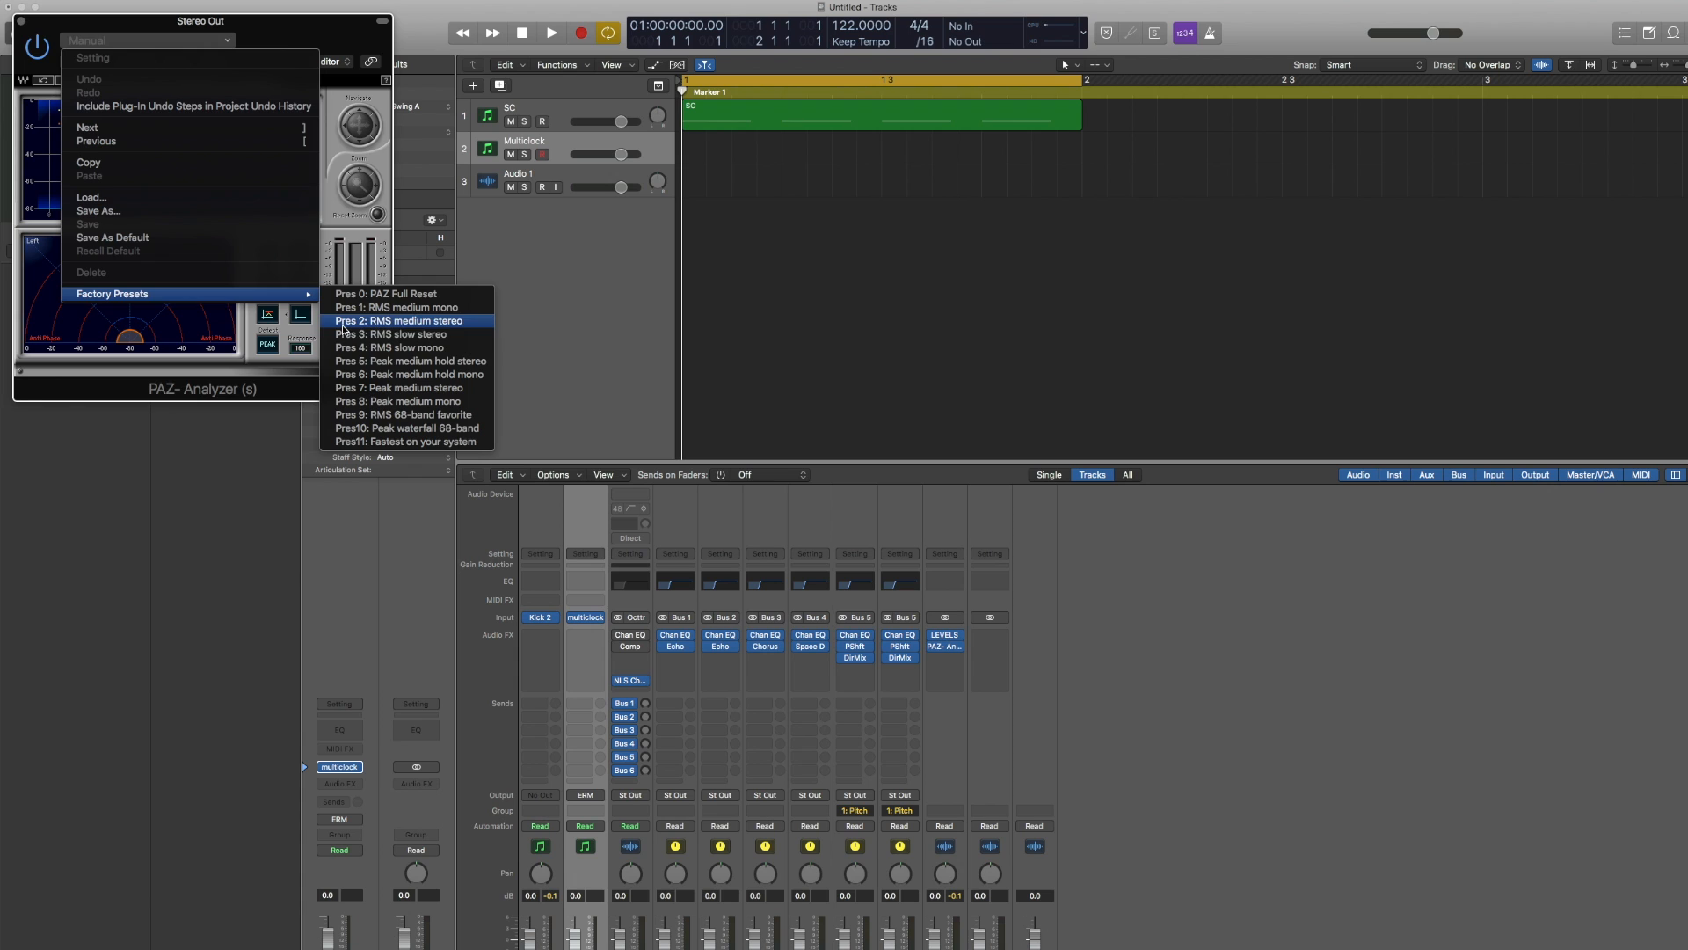
{"action": "left_click", "coordinate": [422, 441]}
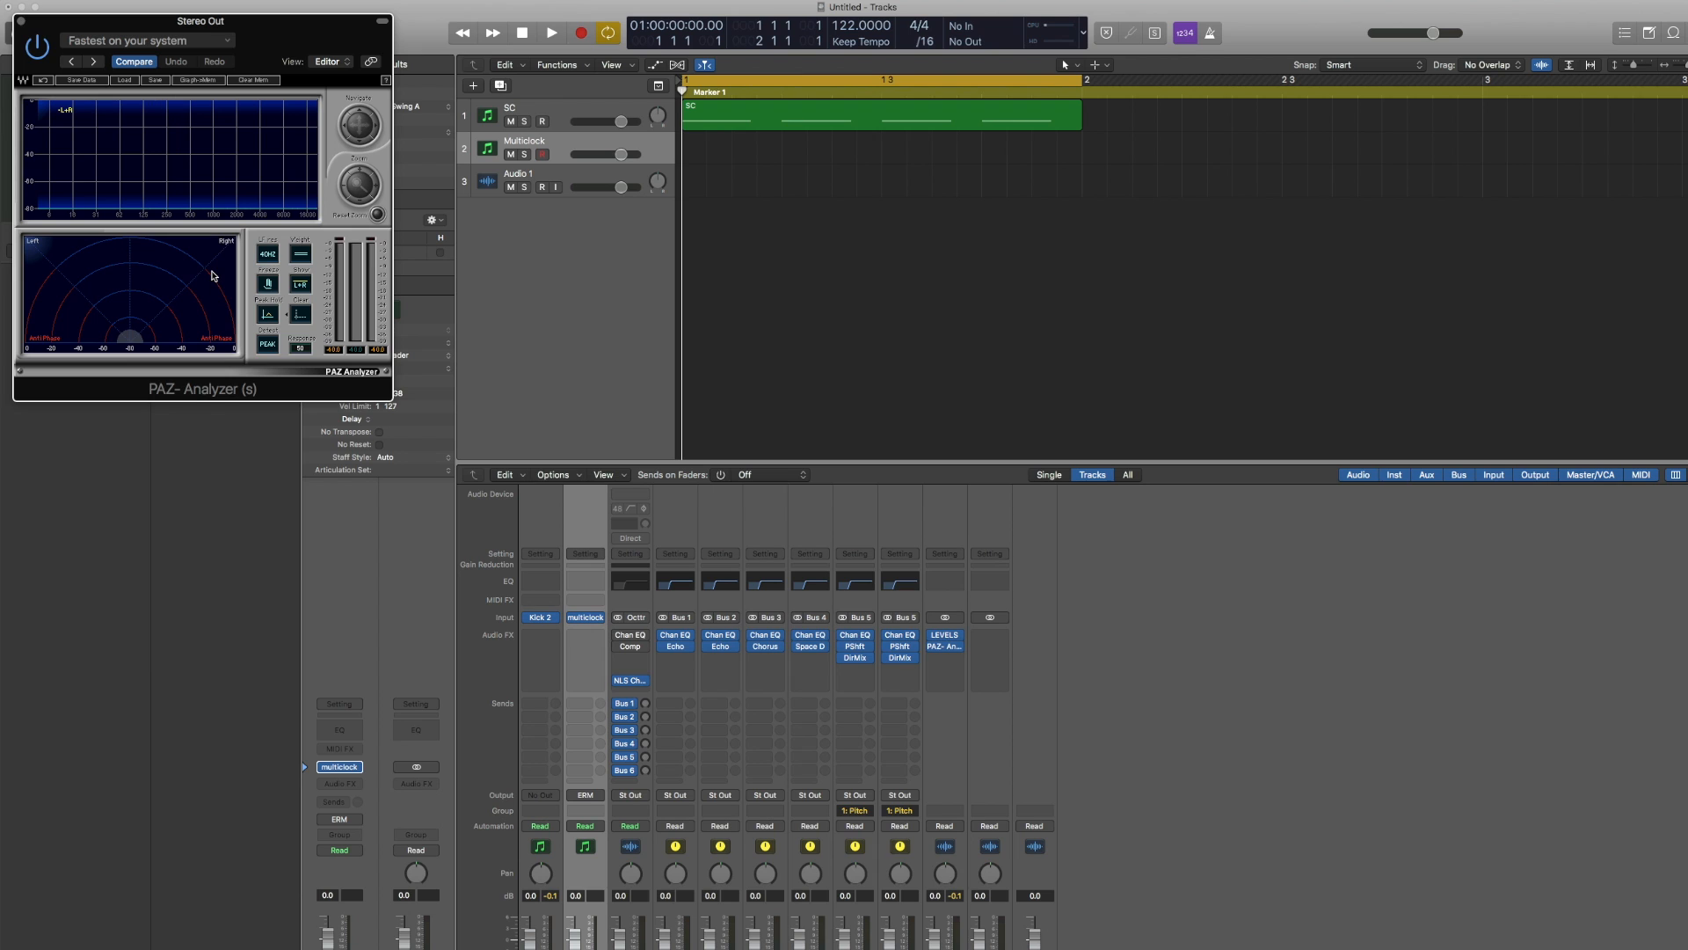
{"action": "left_click", "coordinate": [19, 26]}
Insert the stereo UAD Ampex ATR-102 in the Stereo Out slot below MultiMeter and load factory preset 7, the El Gordo mix
{"action": "left_click", "coordinate": [944, 670]}
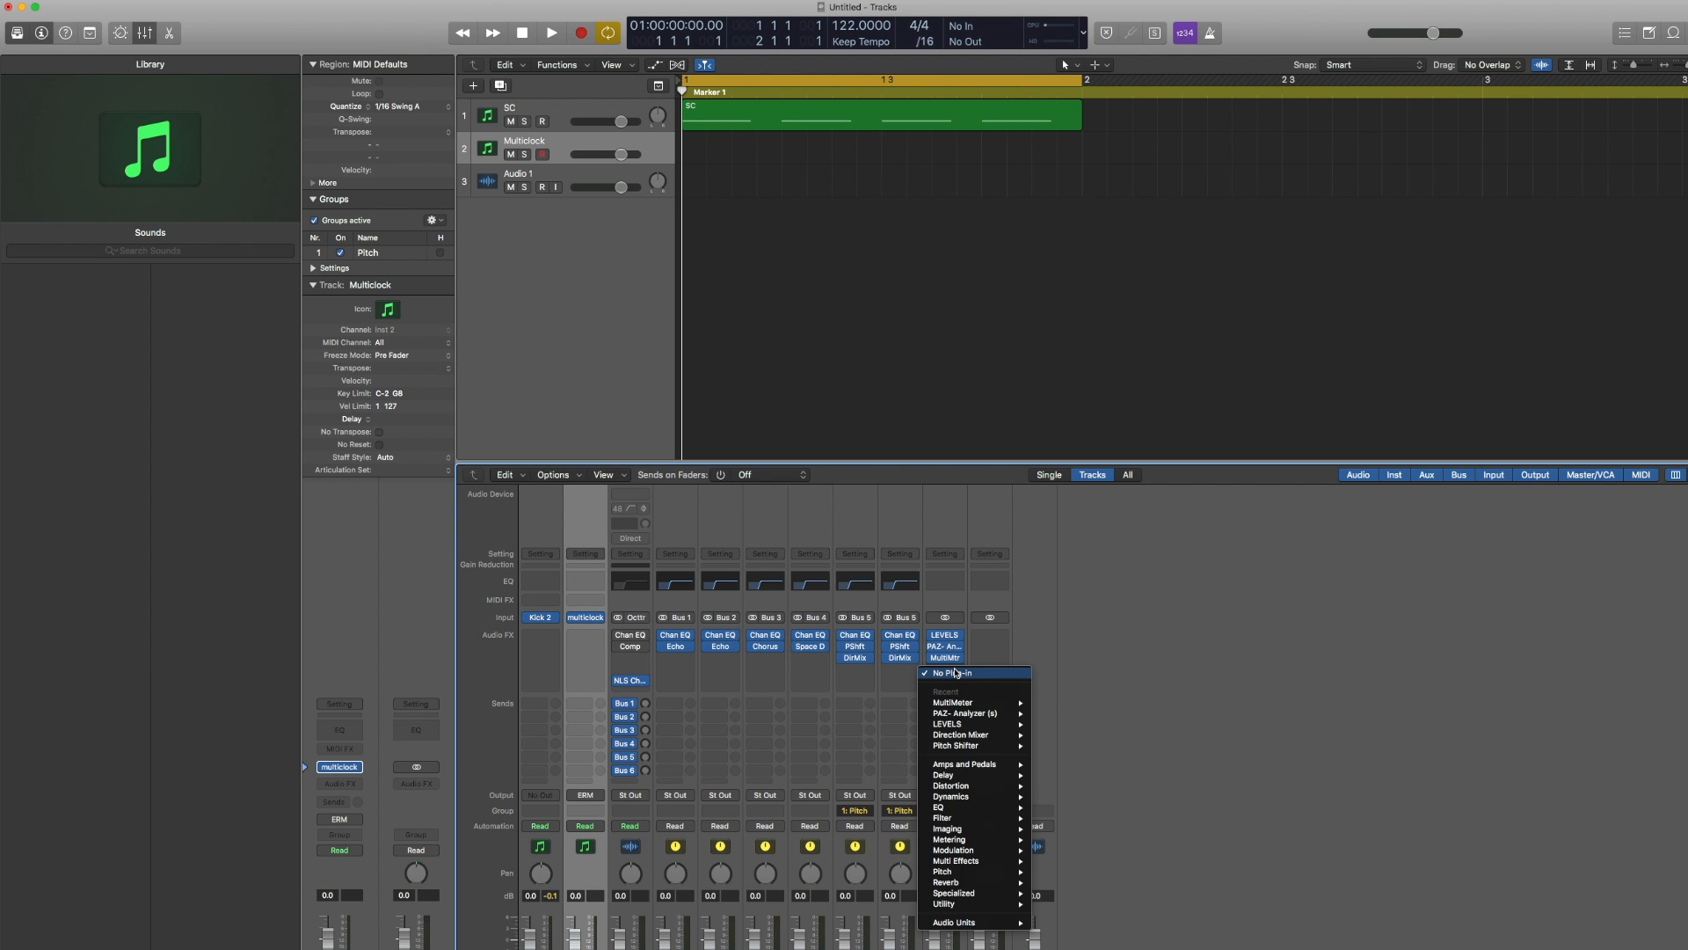
{"action": "mouse_move", "coordinate": [978, 926]}
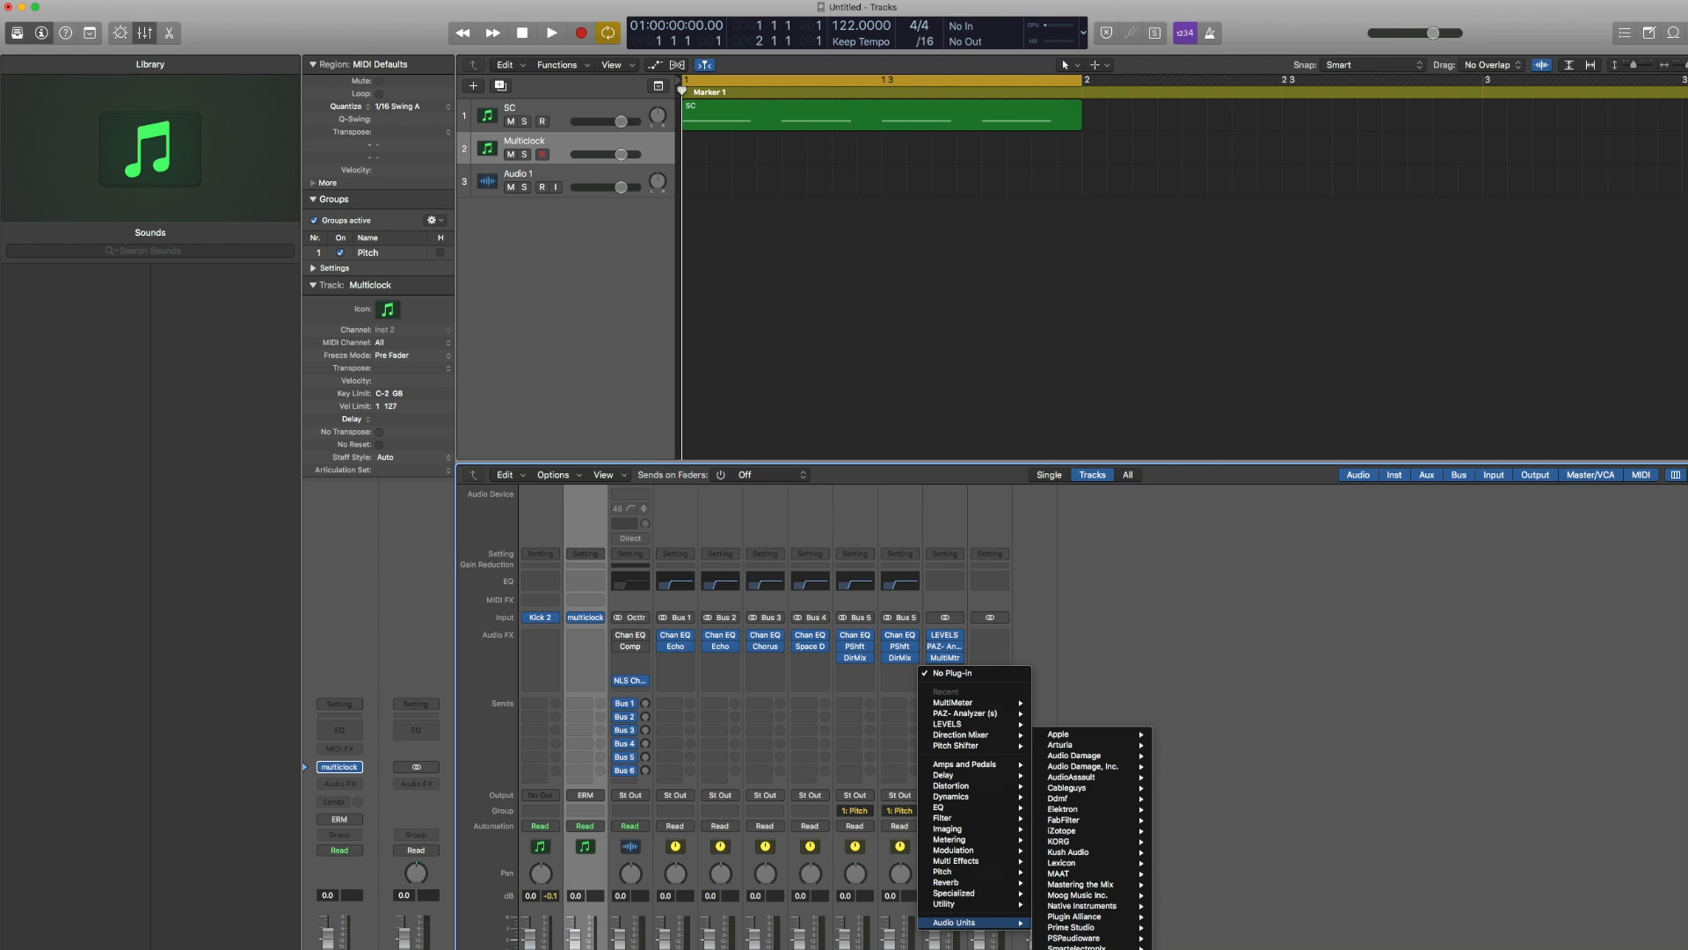
{"action": "mouse_move", "coordinate": [1082, 948]}
{"action": "mouse_move", "coordinate": [1231, 116]}
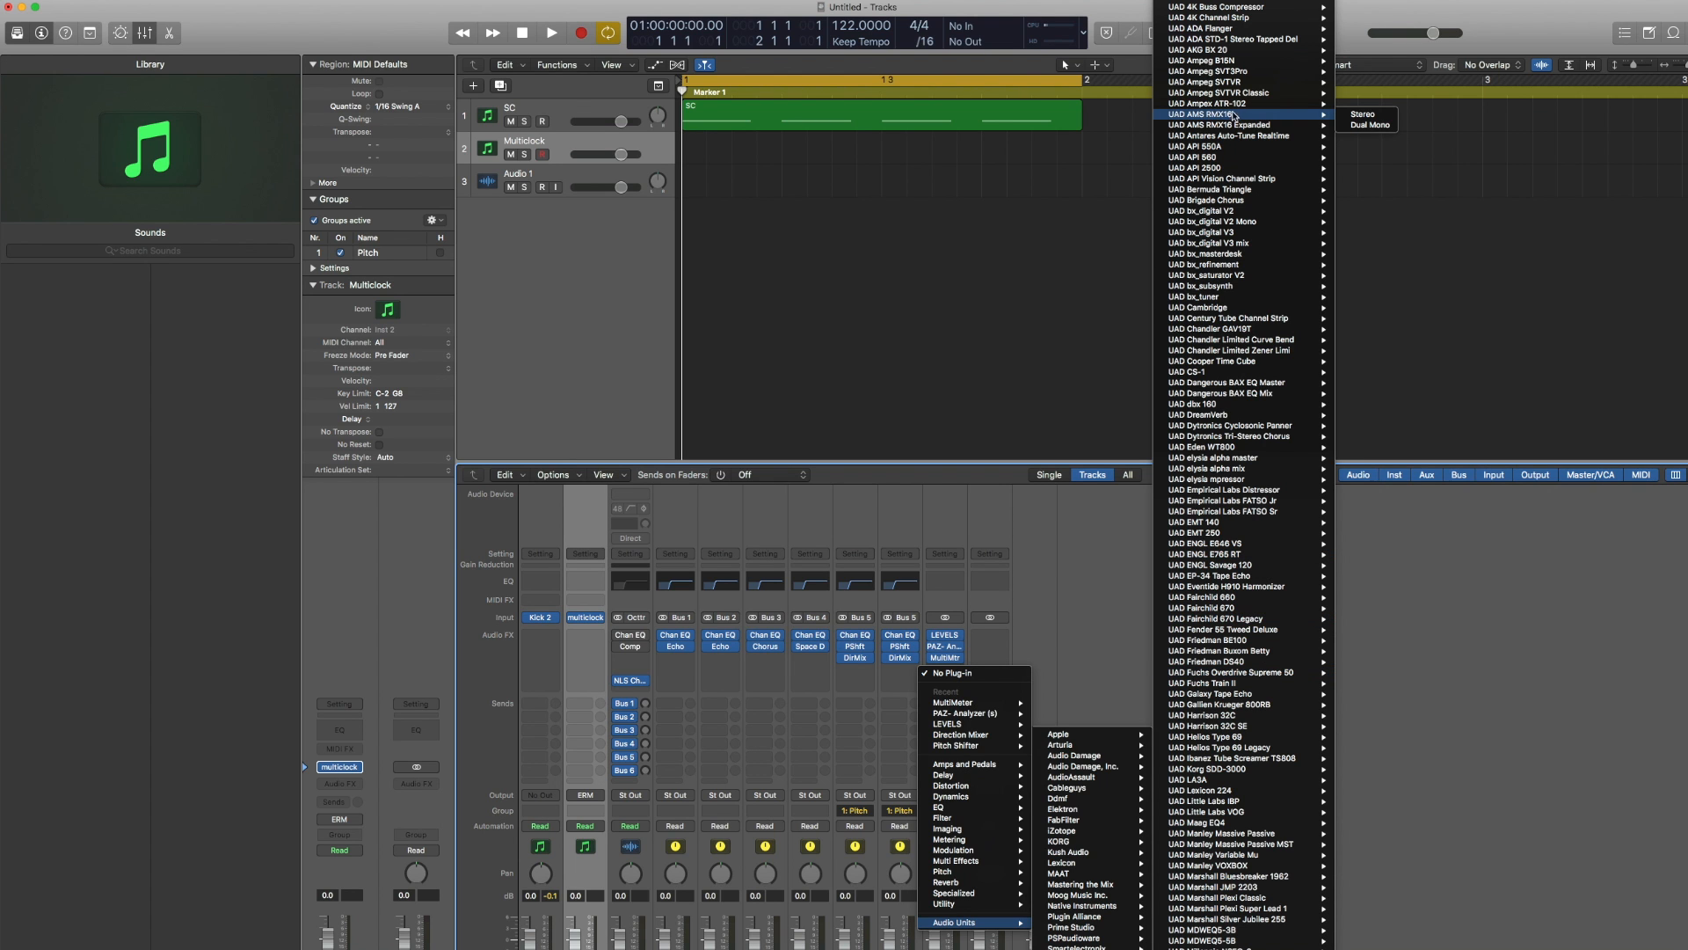
{"action": "left_click", "coordinate": [1363, 106]}
{"action": "left_click_drag", "start_coordinate": [35, 22], "coordinate": [1088, 158]}
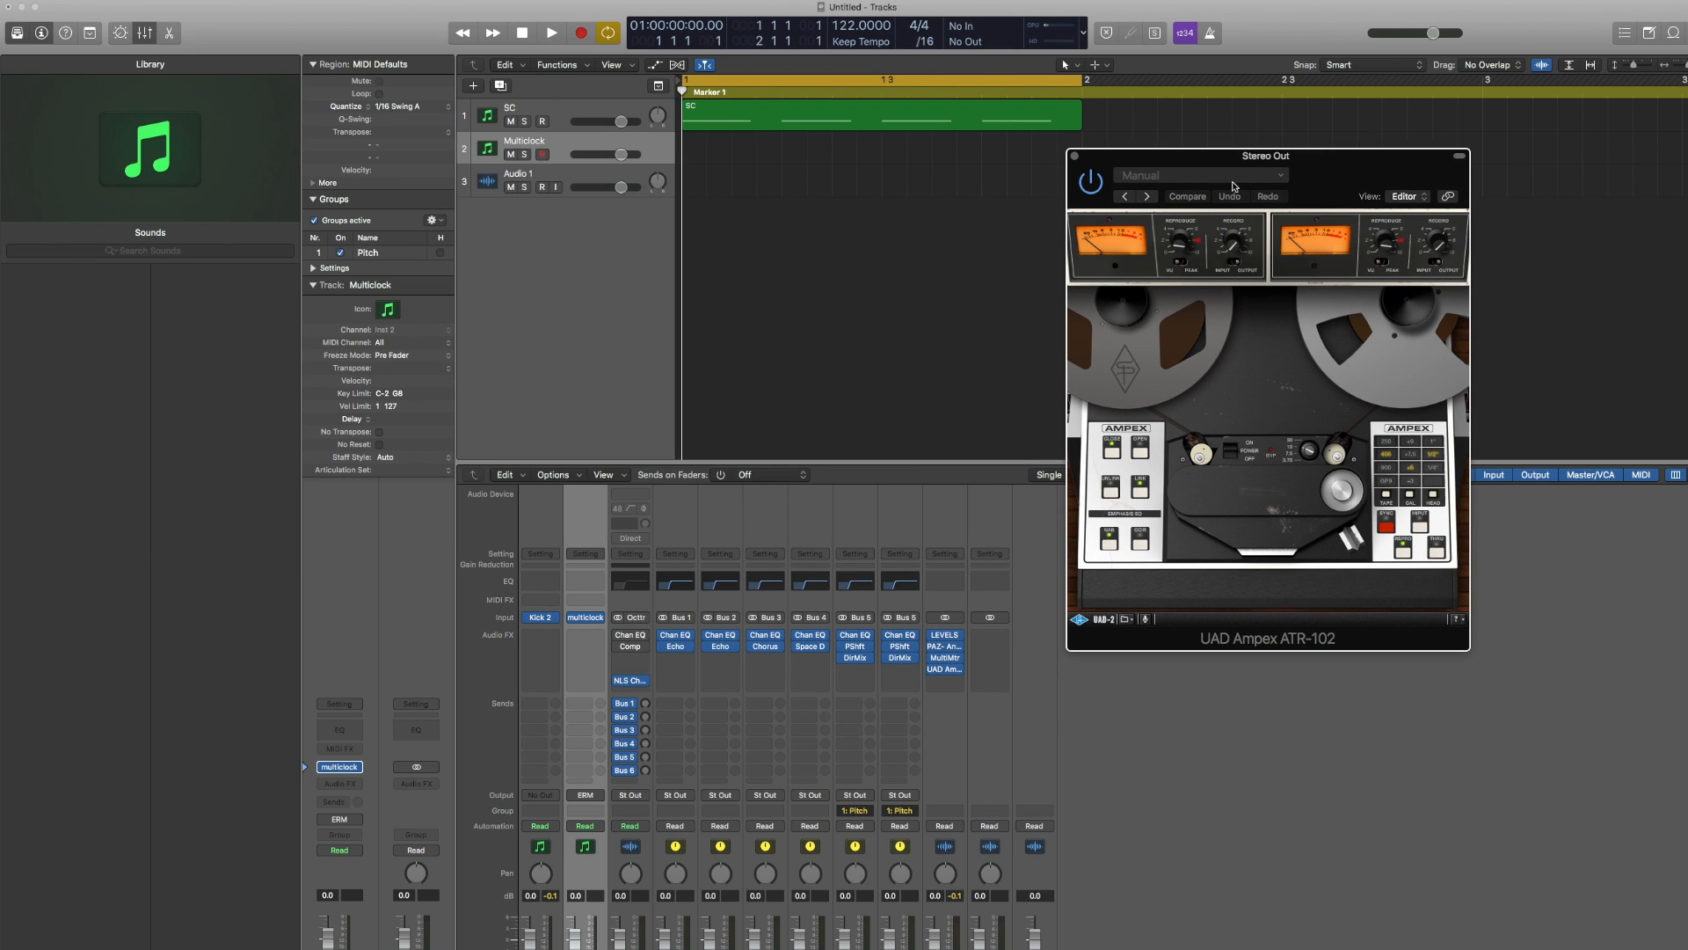
{"action": "left_click", "coordinate": [1236, 177]}
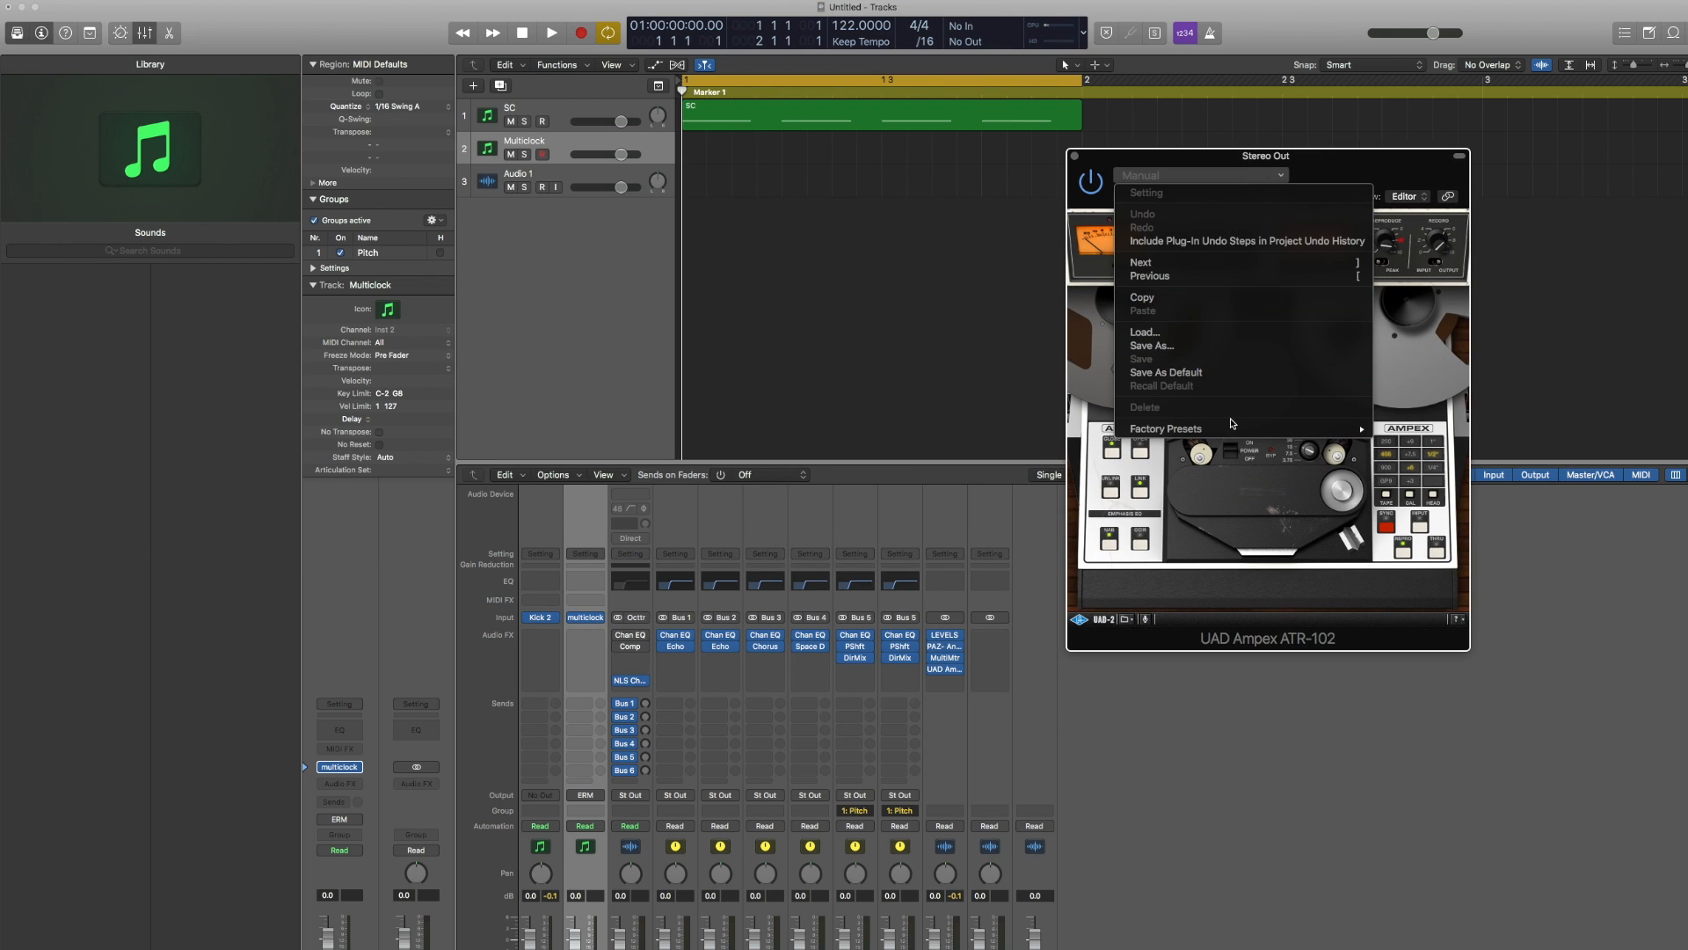
{"action": "mouse_move", "coordinate": [1233, 428]}
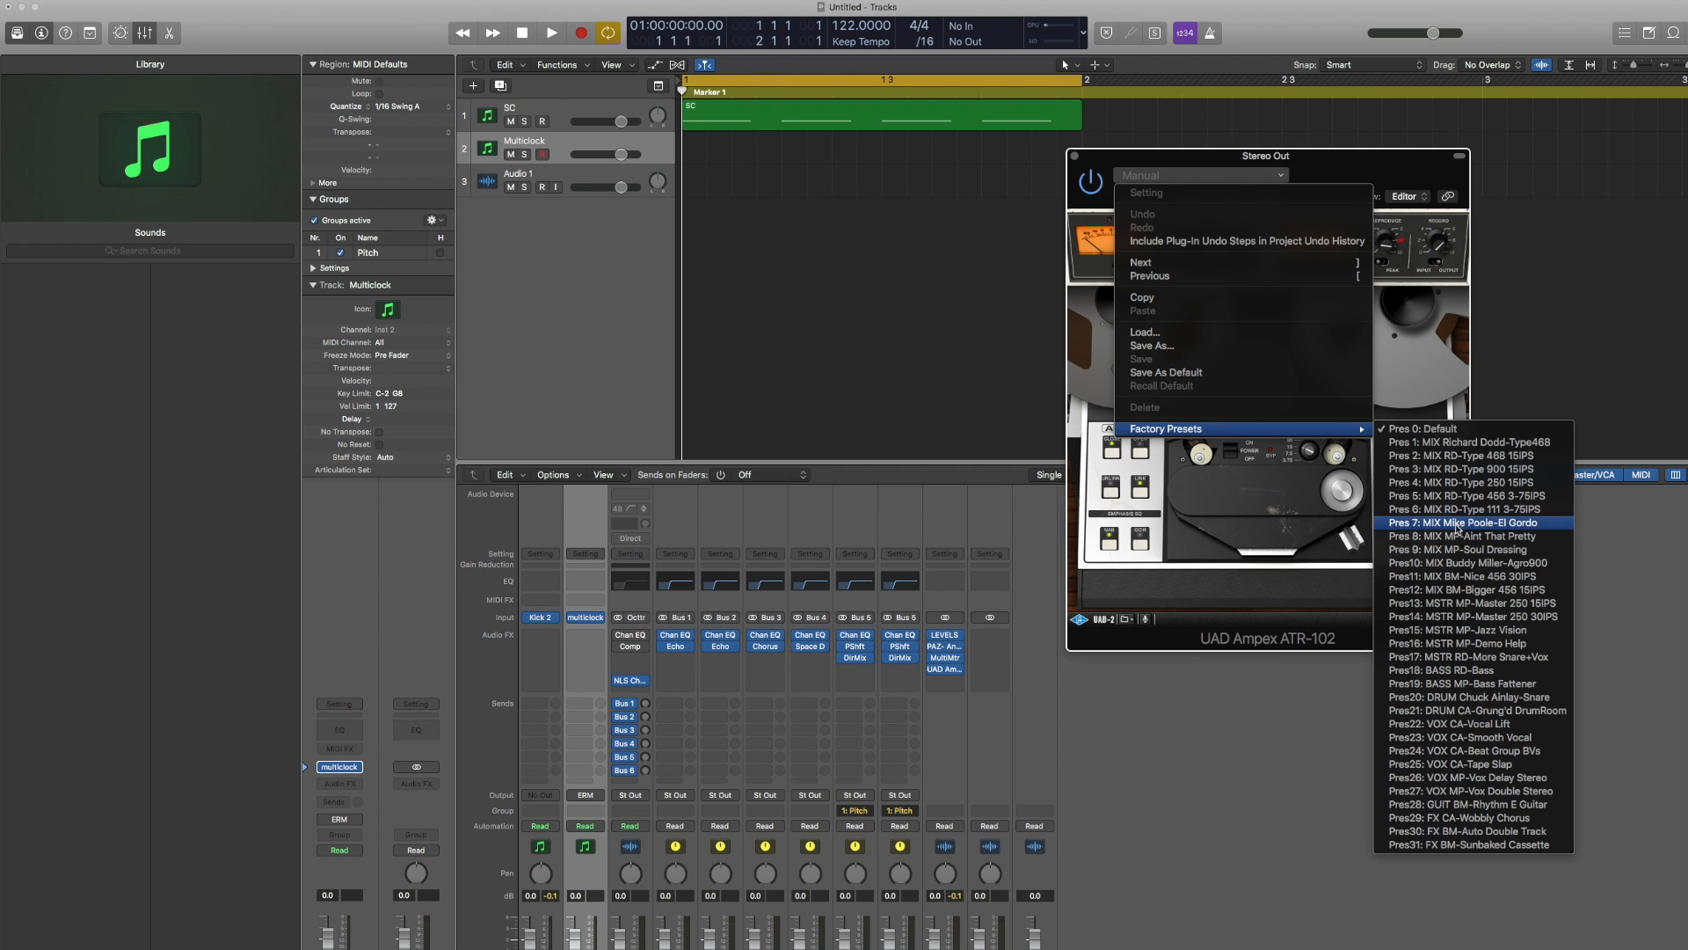
{"action": "left_click", "coordinate": [1457, 524]}
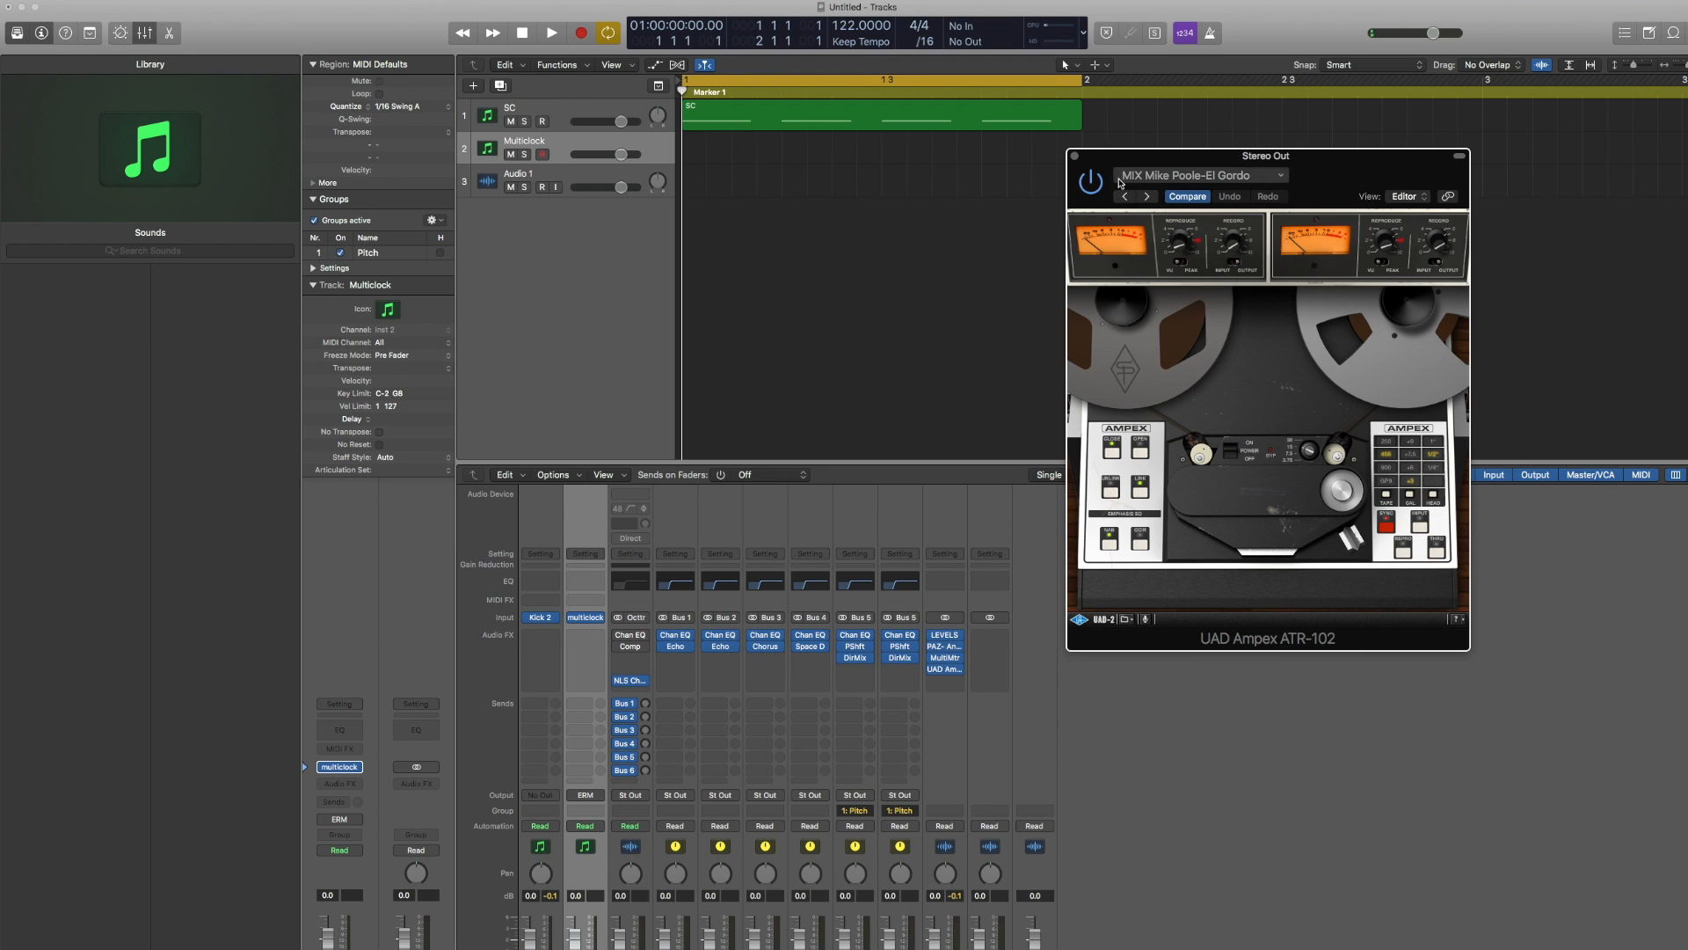
{"action": "left_click", "coordinate": [1074, 159]}
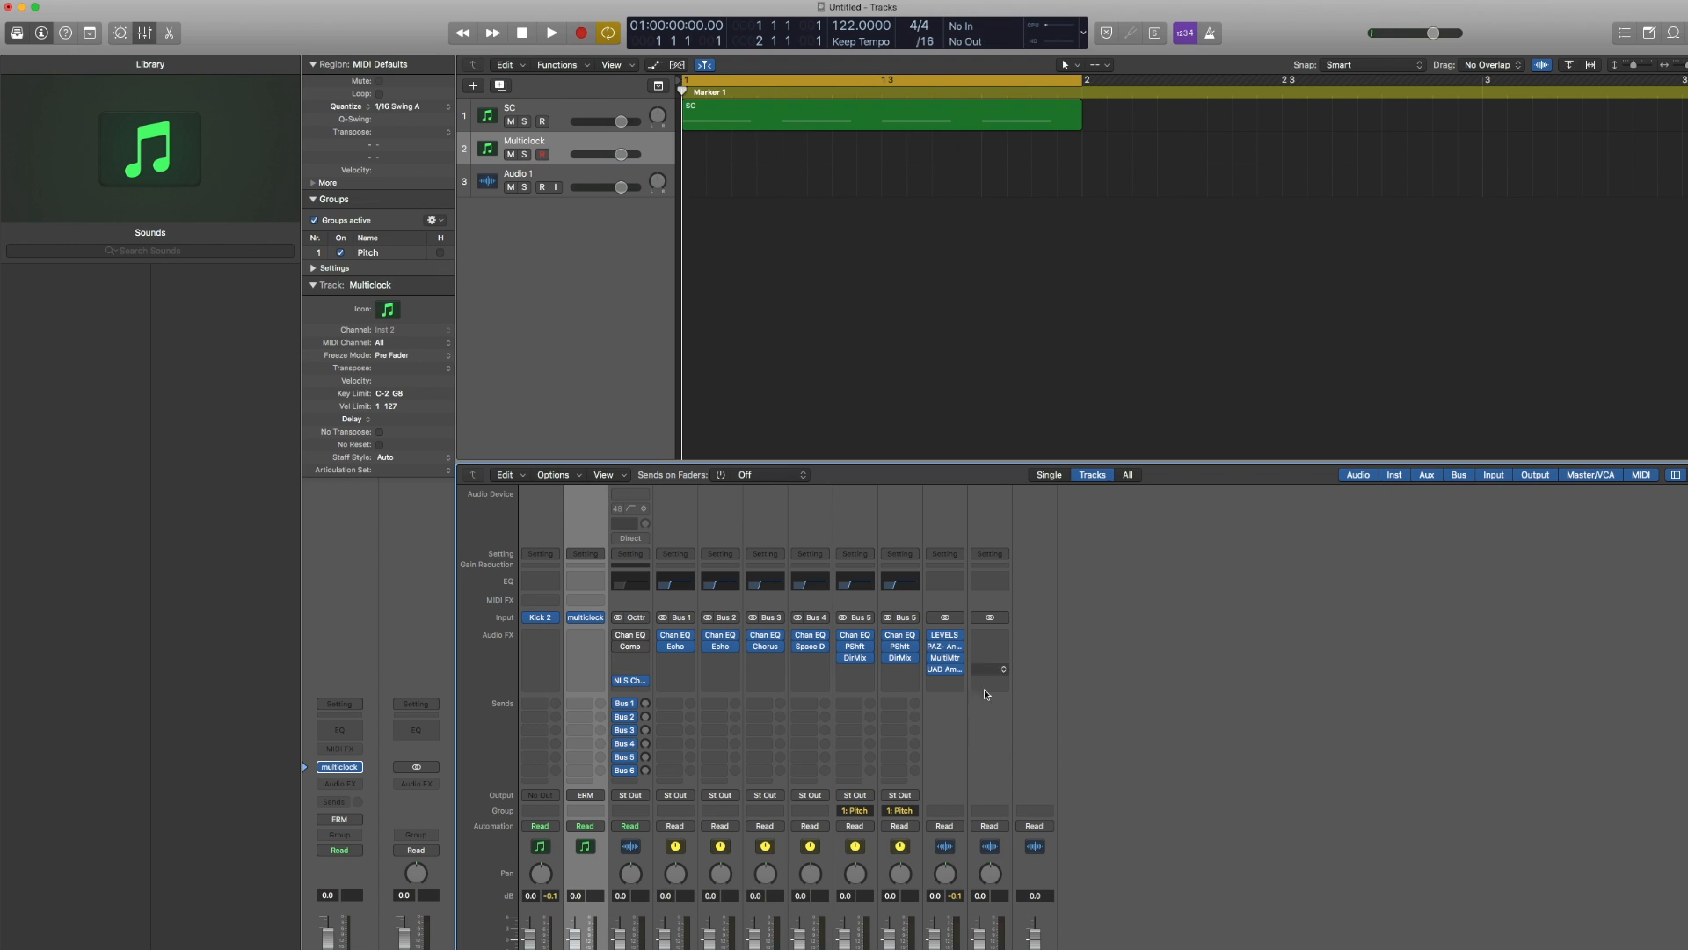
Insert the stereo L3-LL Multi limiter below the Ampex on Stereo Out and load factory preset 23, the mastering limiter
{"action": "left_click", "coordinate": [954, 680]}
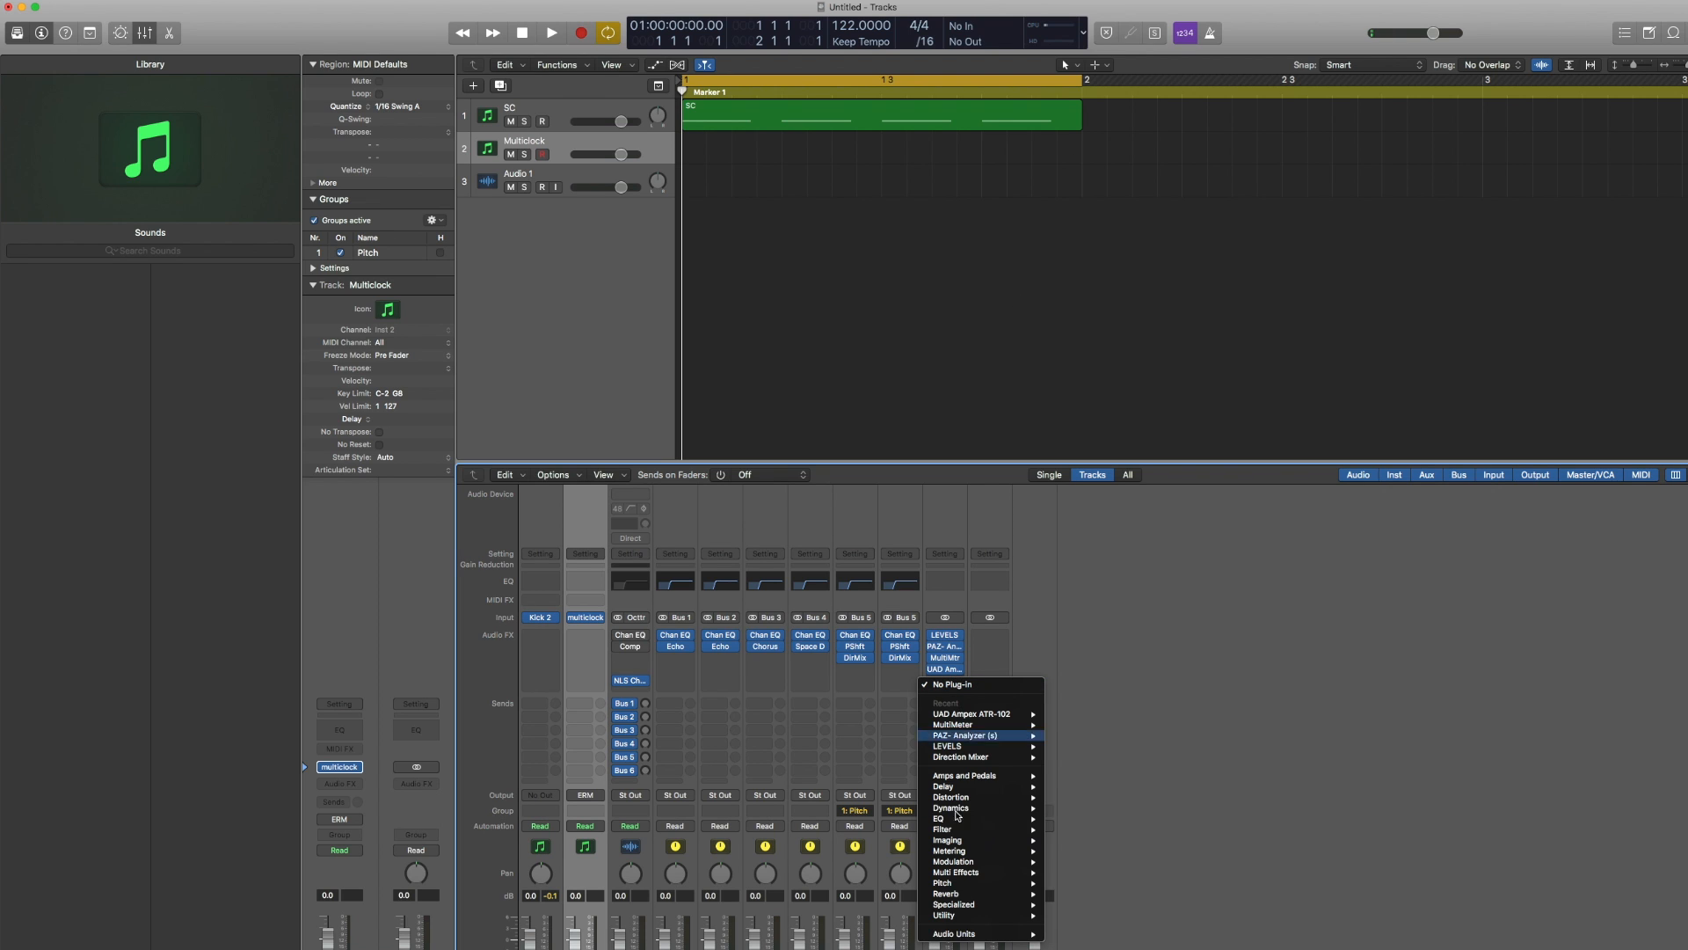
{"action": "mouse_move", "coordinate": [1108, 949]}
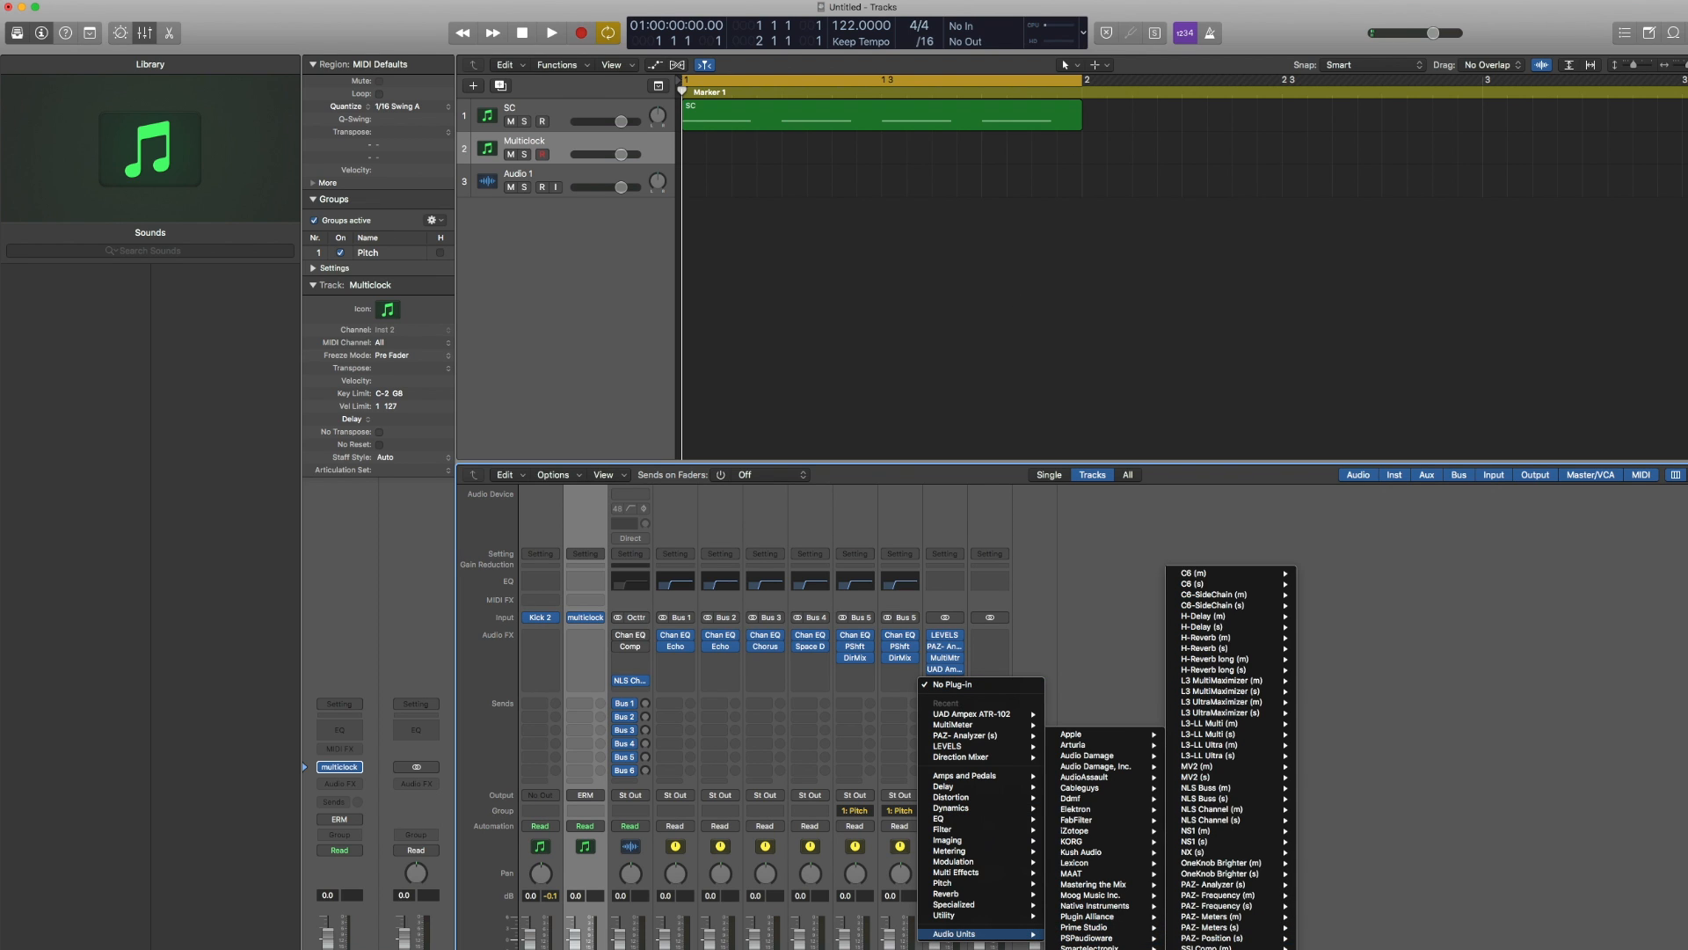
{"action": "mouse_move", "coordinate": [1256, 742]}
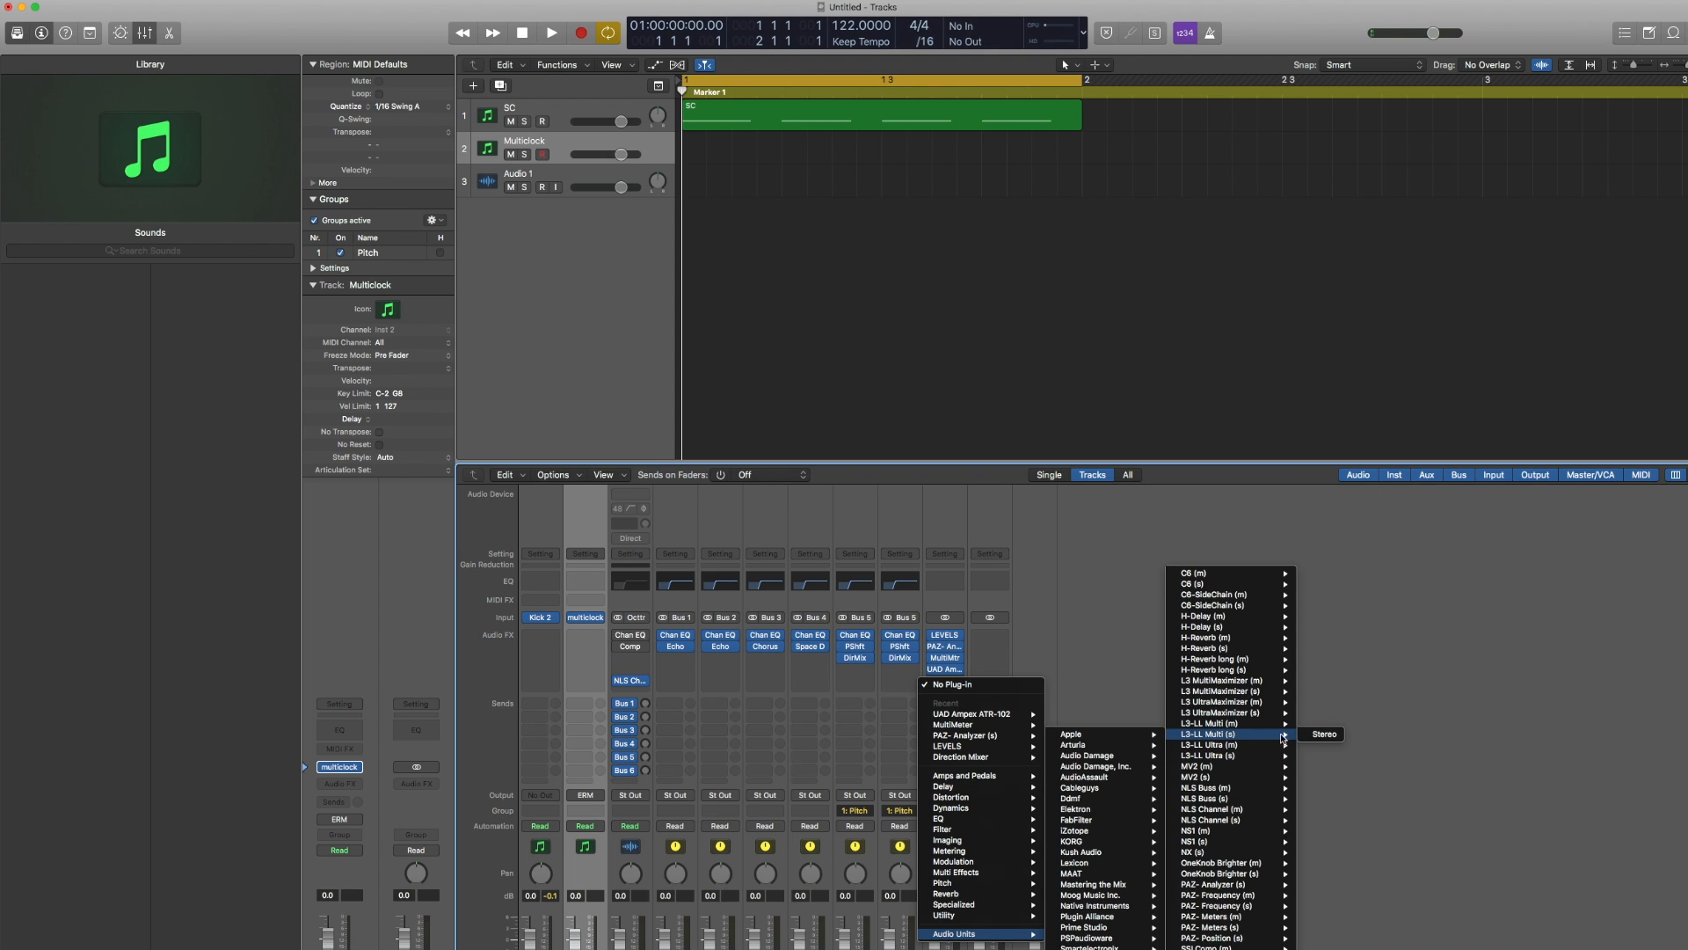
{"action": "left_click", "coordinate": [1354, 734]}
{"action": "left_click", "coordinate": [159, 44]}
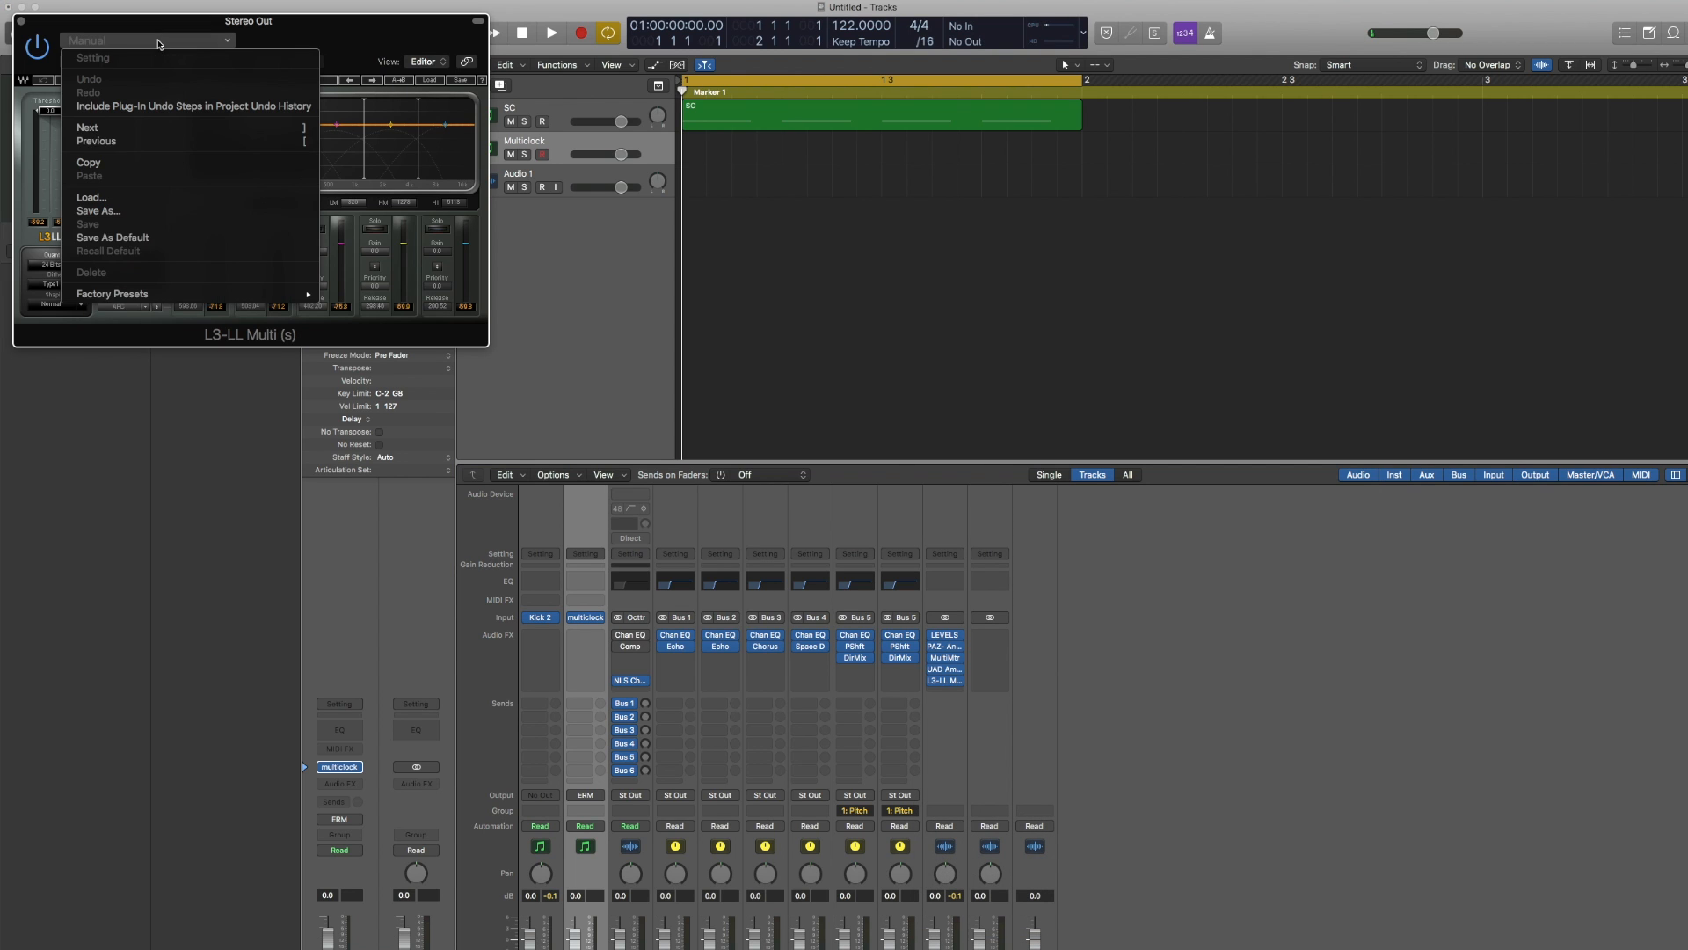
{"action": "mouse_move", "coordinate": [148, 295]}
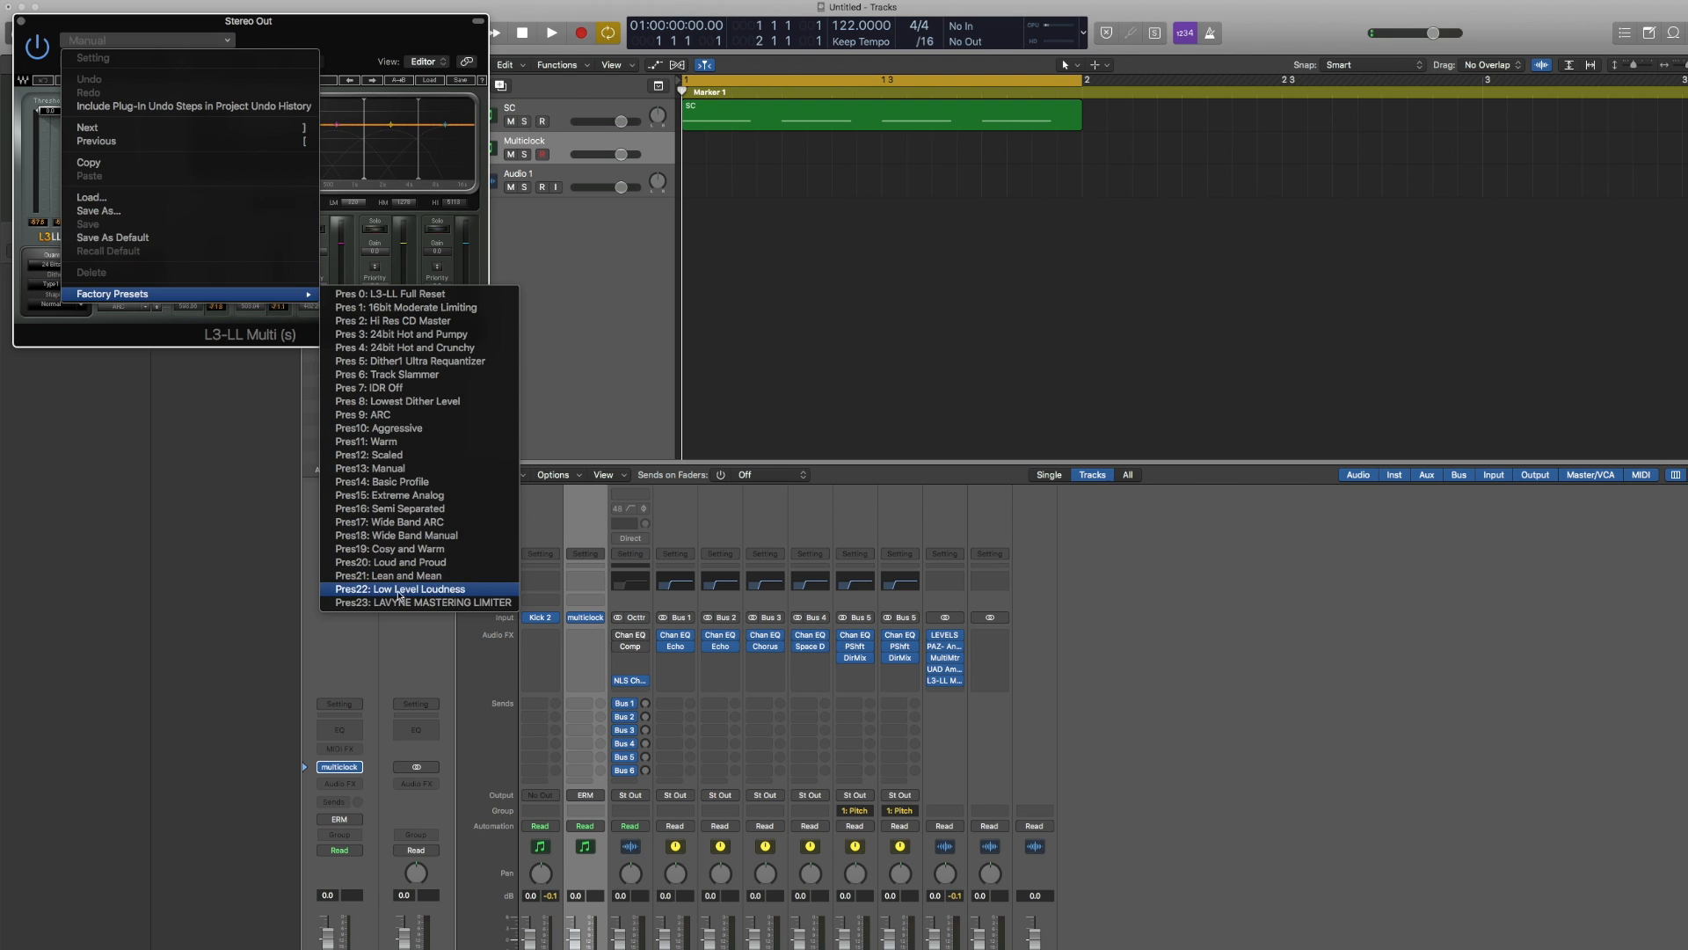
{"action": "left_click", "coordinate": [401, 603]}
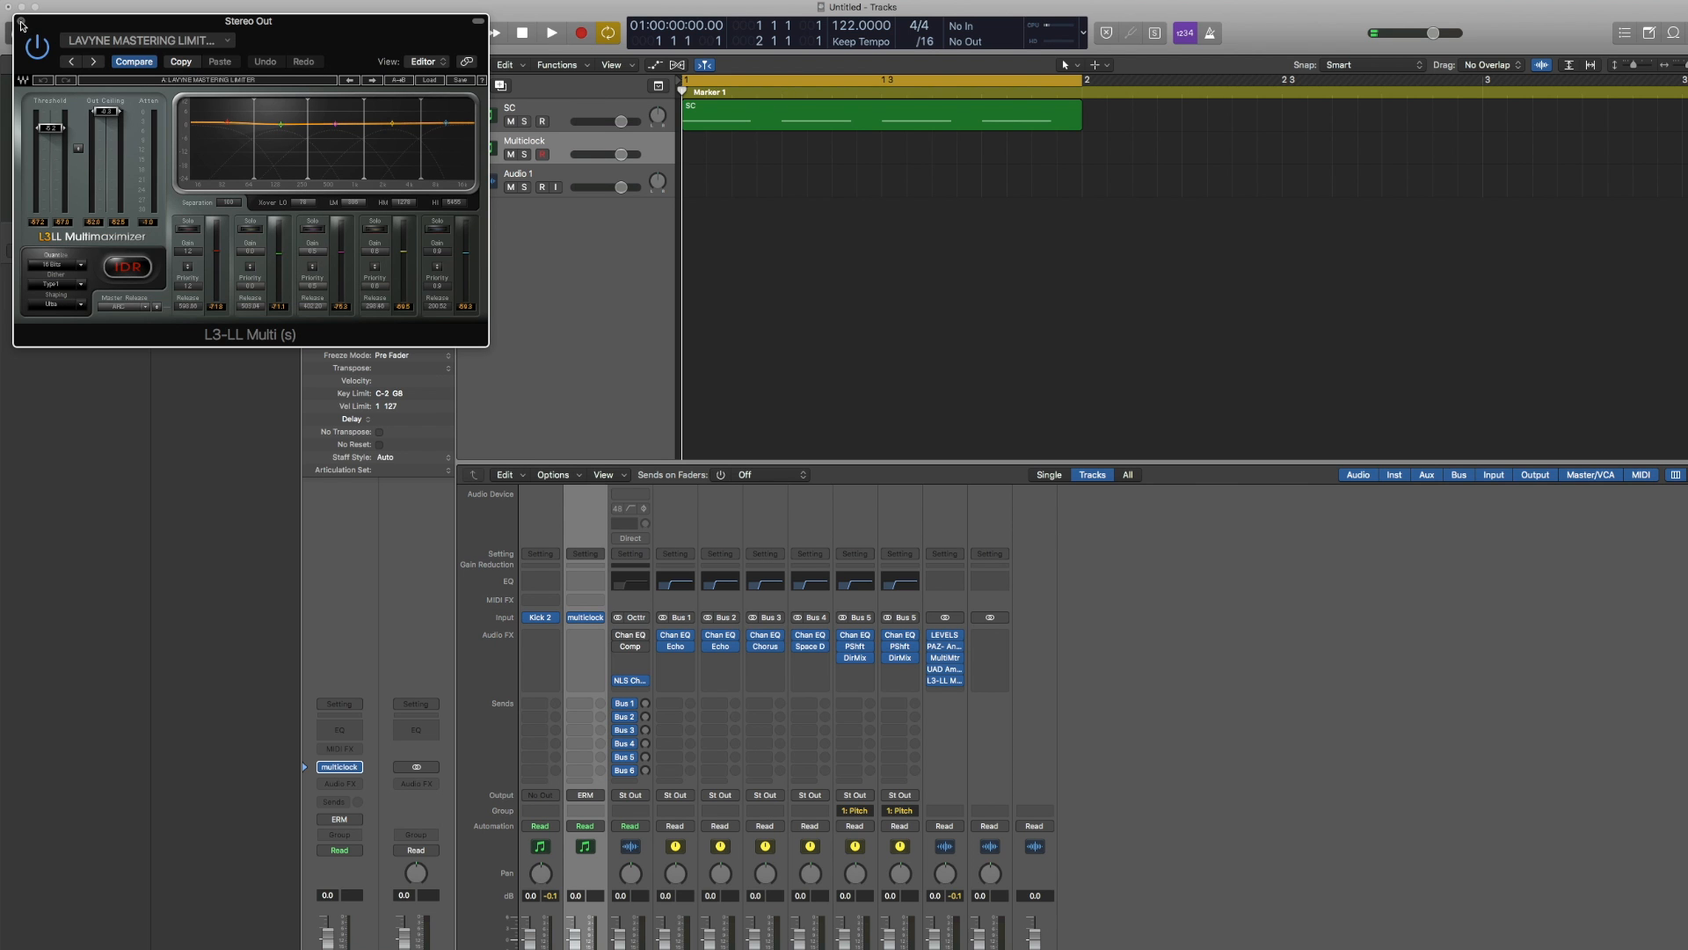
{"action": "left_click", "coordinate": [21, 22]}
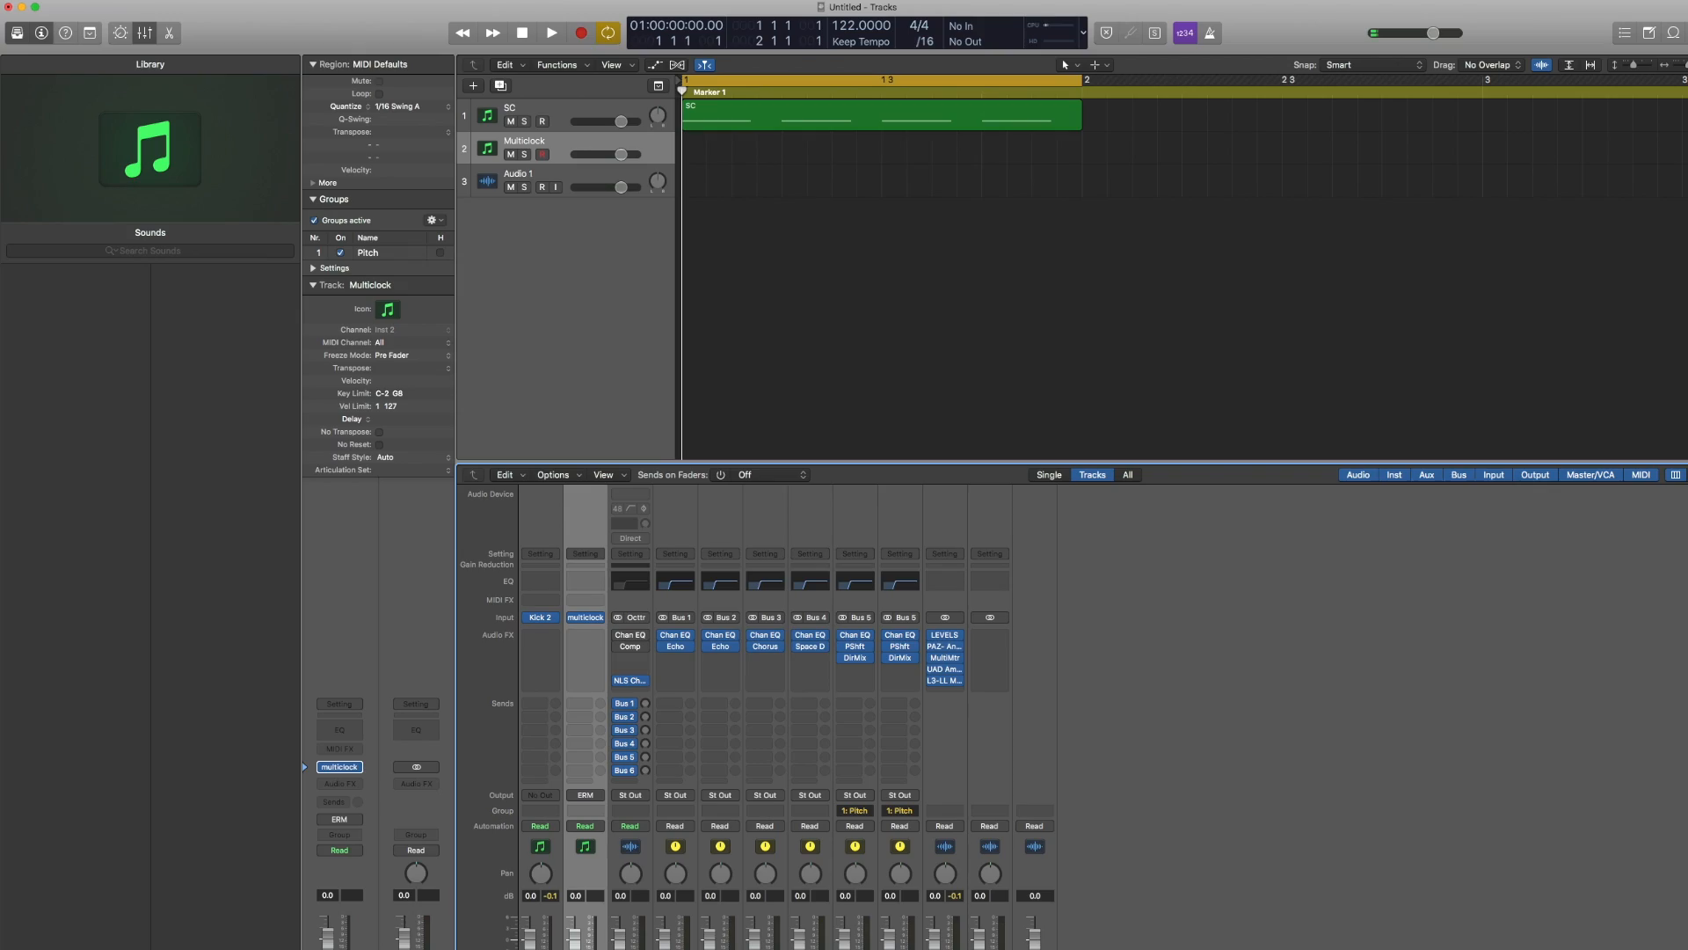
Save the project as a template named Deep House in the Project Templates folder
{"action": "left_click", "coordinate": [107, 0]}
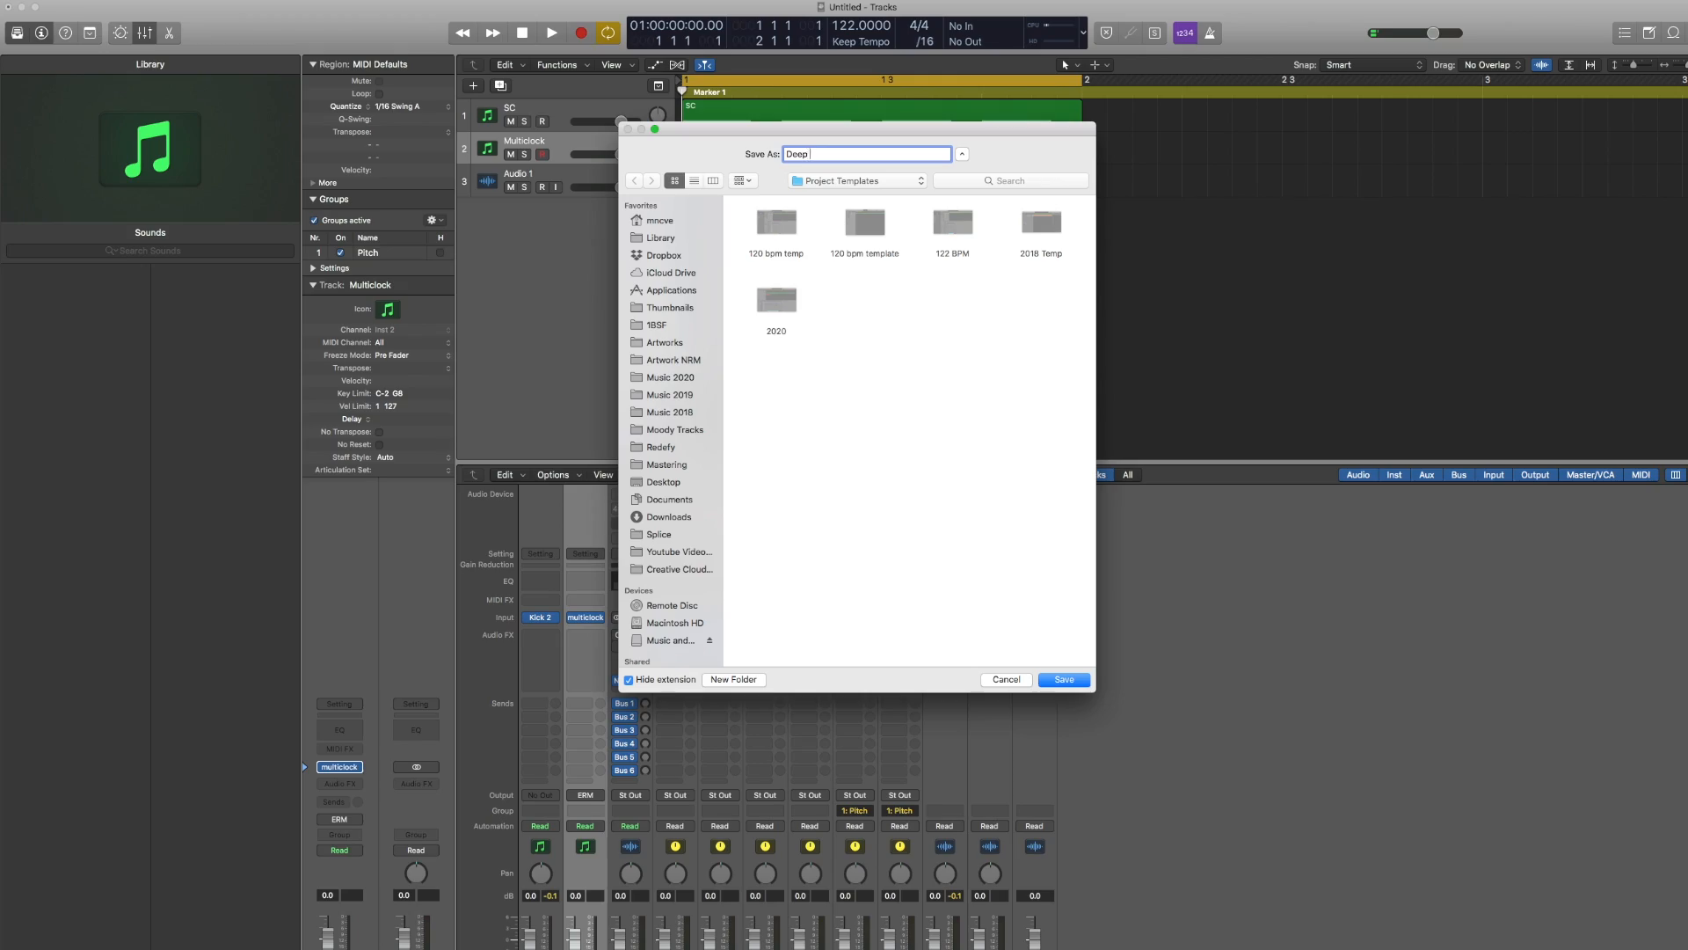
{"action": "type", "text": "ouse"}
{"action": "key", "text": "Return"}
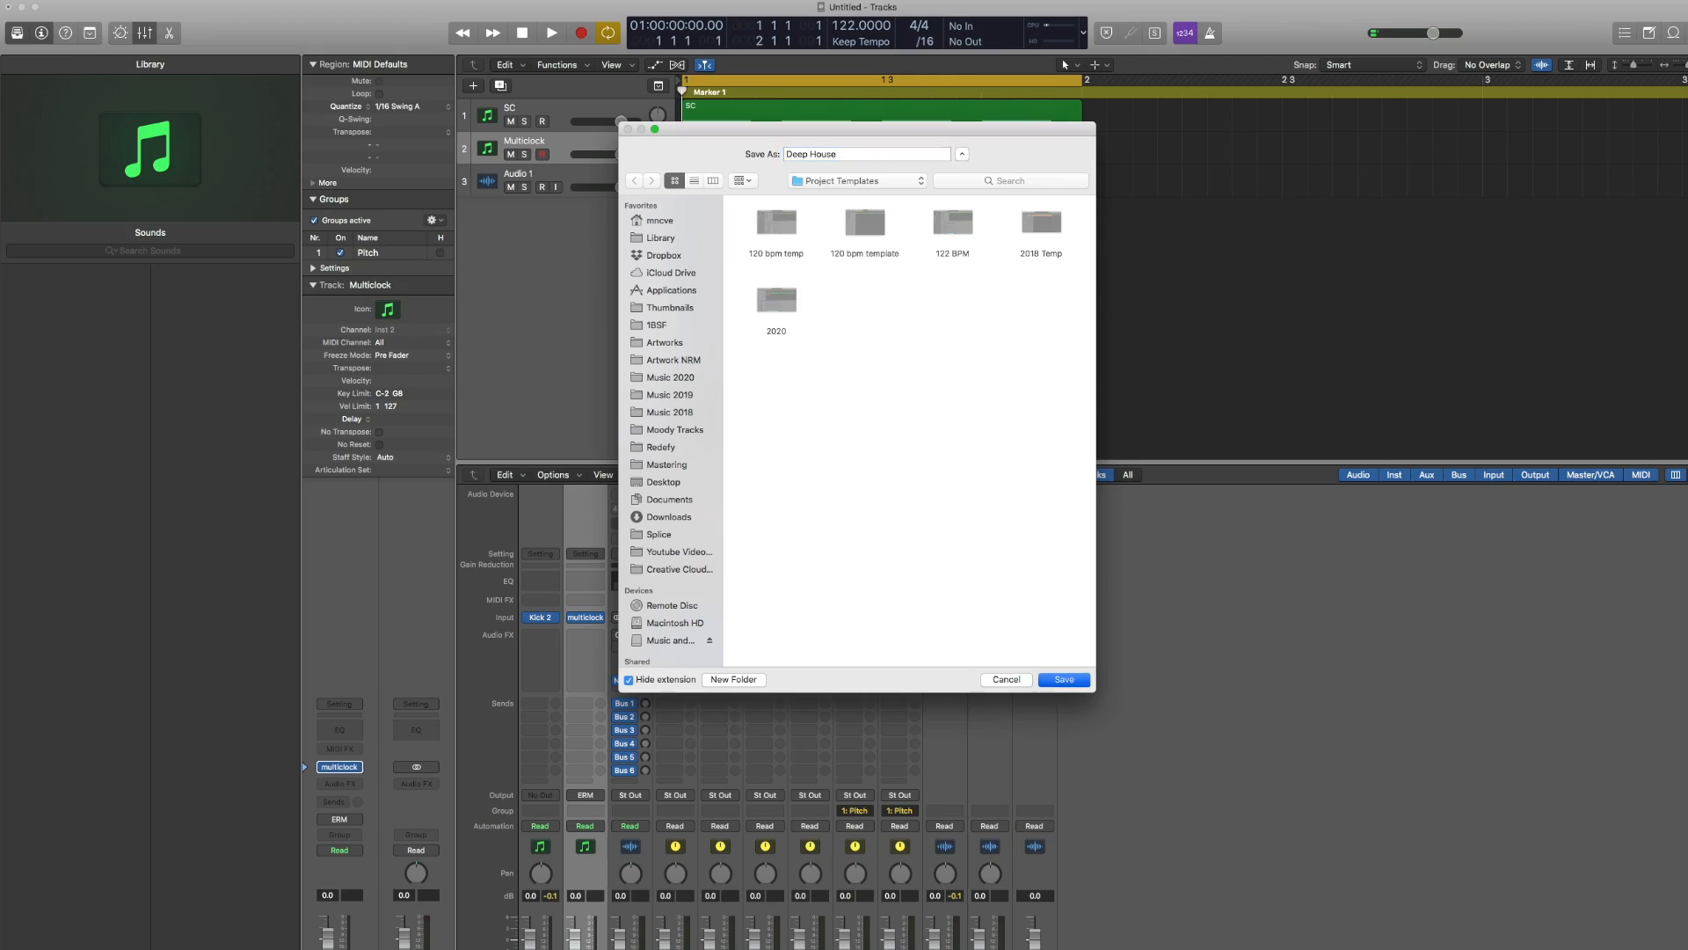